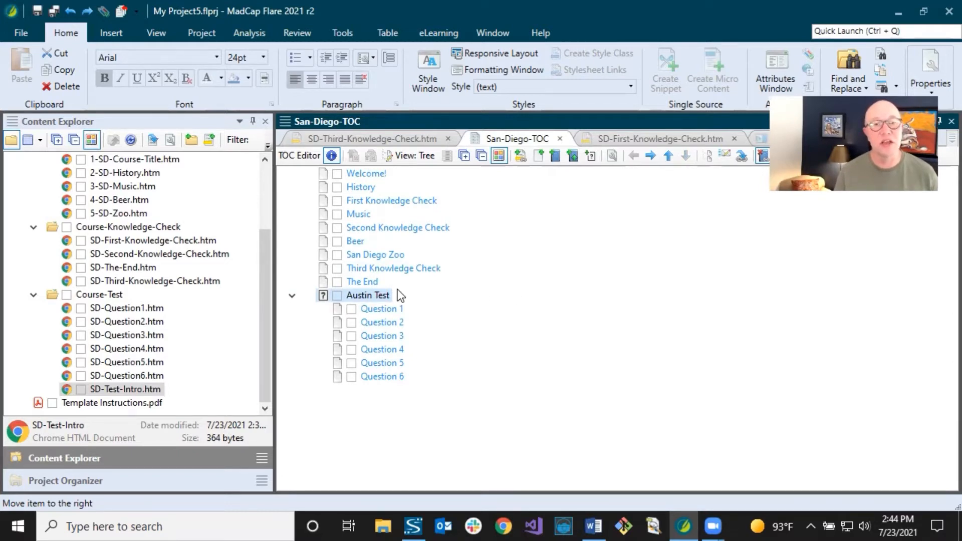
Step: Open the SD-Test-Intro.htm topic in the Course-Test folder, the one linked to the test book in the San-Diego-TOC
{"action": "left_click", "coordinate": [363, 282]}
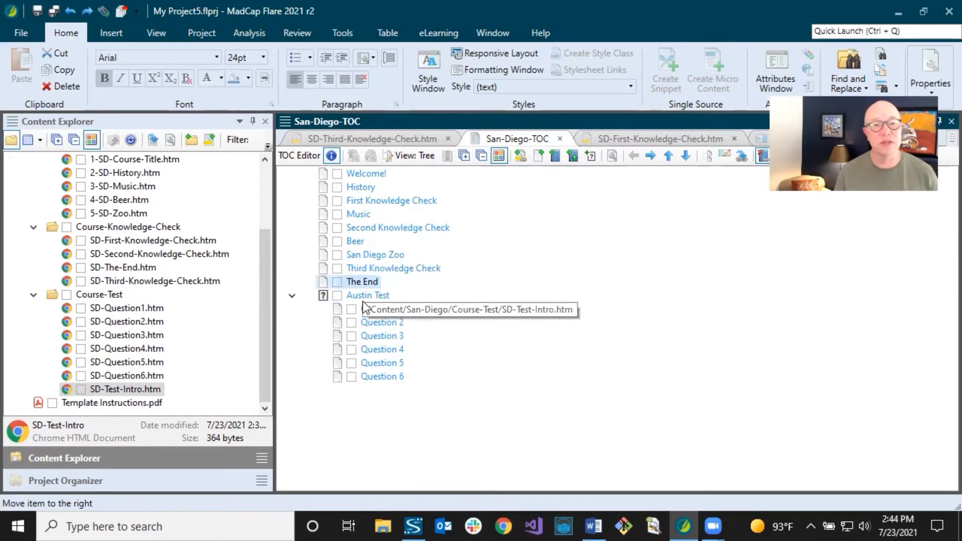
{"action": "left_click", "coordinate": [365, 297]}
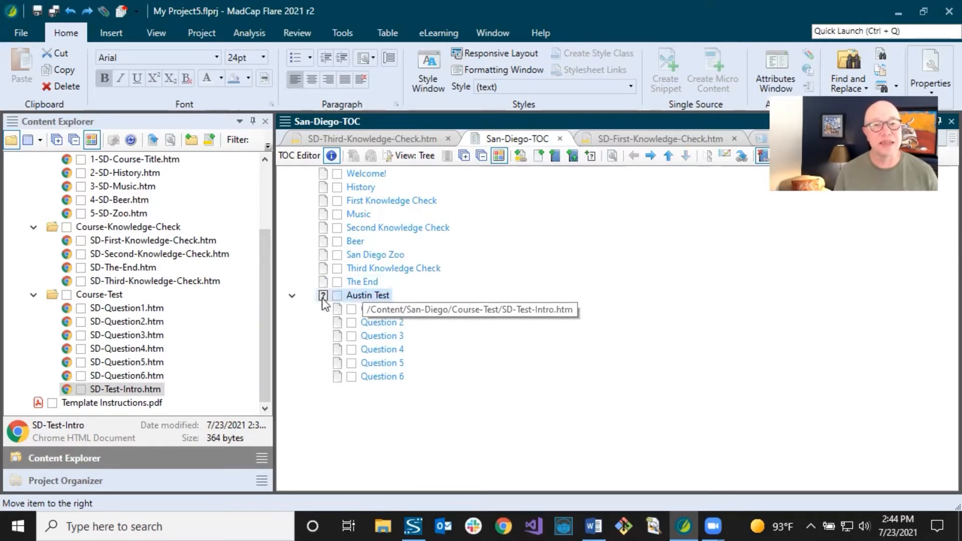
{"action": "left_click", "coordinate": [118, 392]}
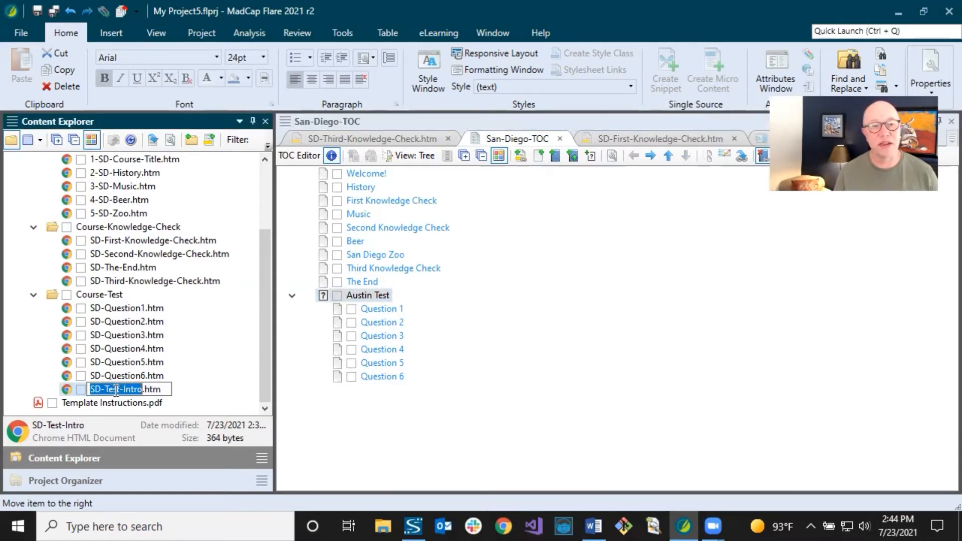
{"action": "left_click", "coordinate": [130, 378]}
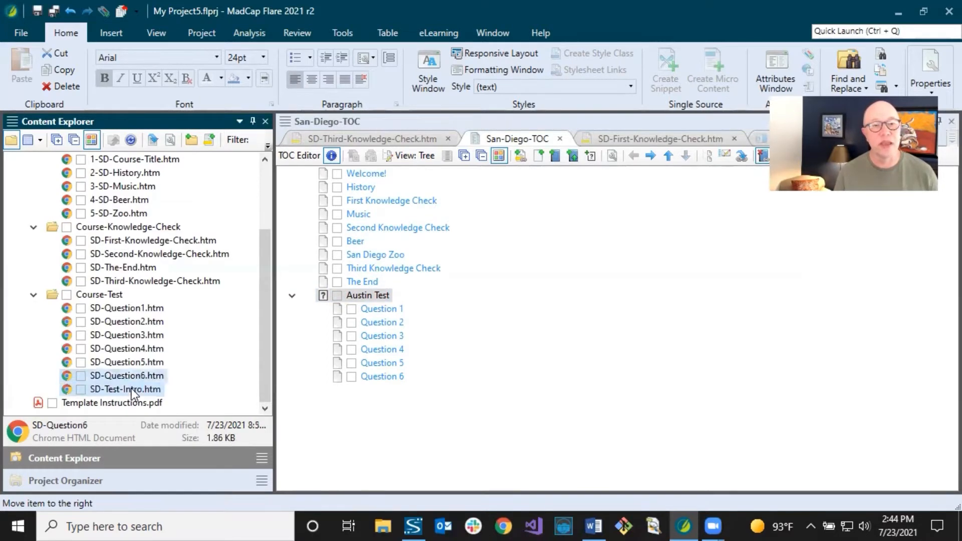
{"action": "left_click", "coordinate": [132, 390]}
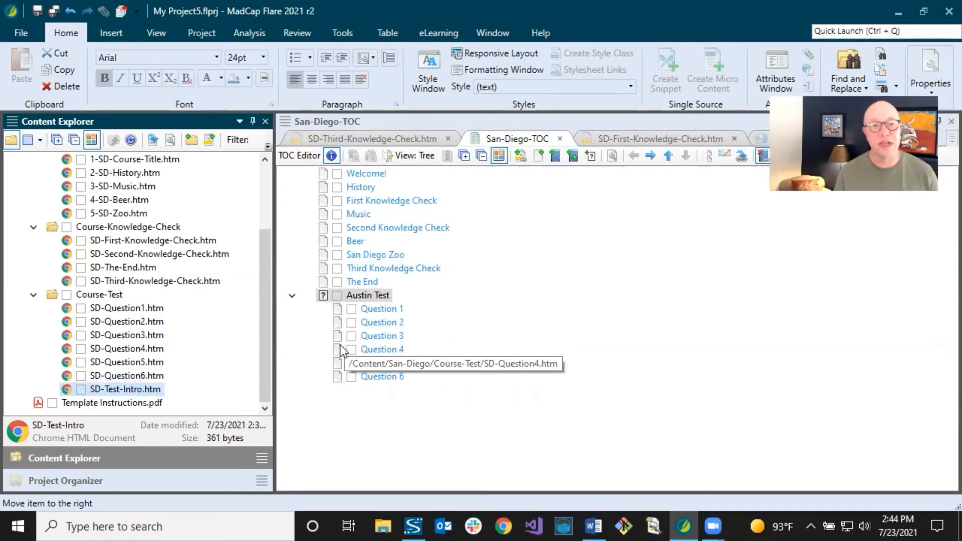
{"action": "double_click", "coordinate": [145, 388]}
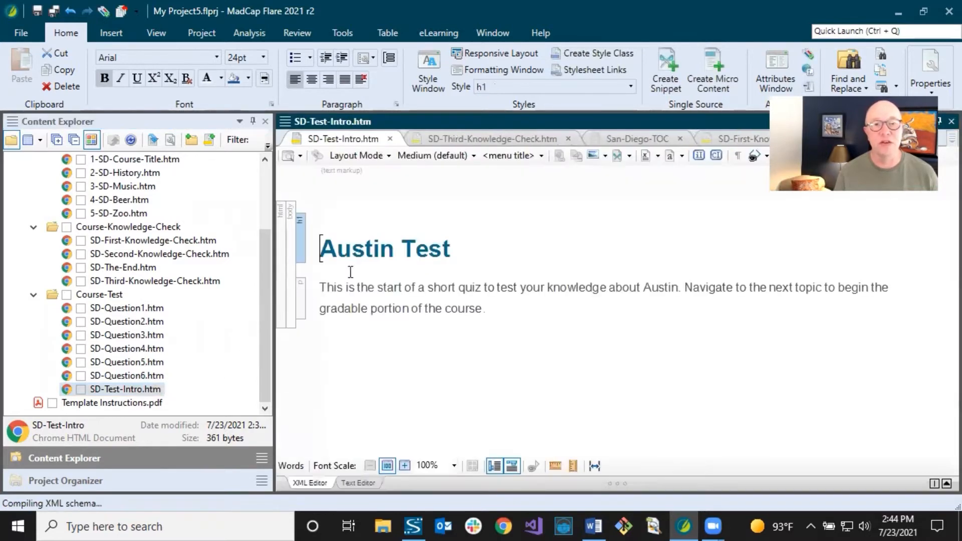
Step: Change the intro topic's heading to "San Diego Test" and close the topic with the edit saved
{"action": "left_click_drag", "start_coordinate": [393, 256], "coordinate": [344, 253]}
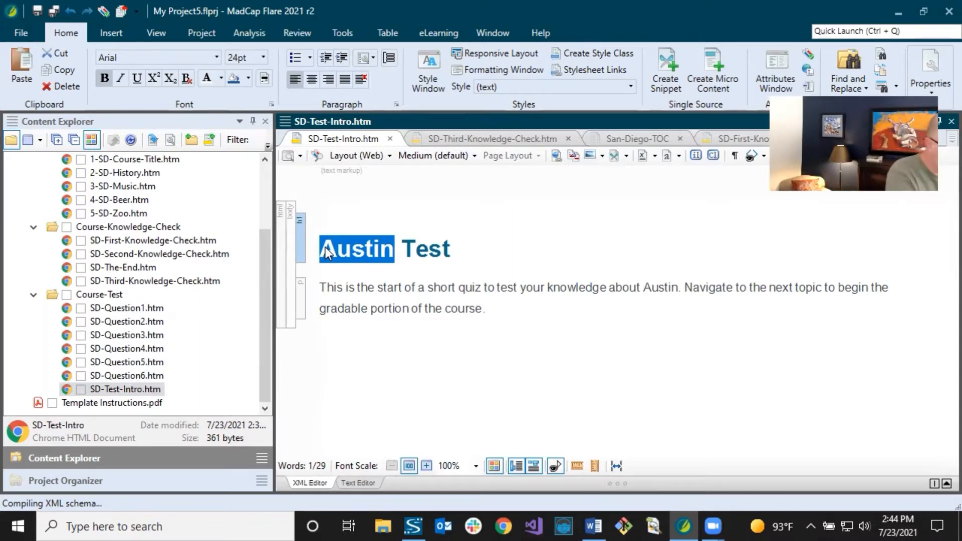
{"action": "type", "text": "San Diego"}
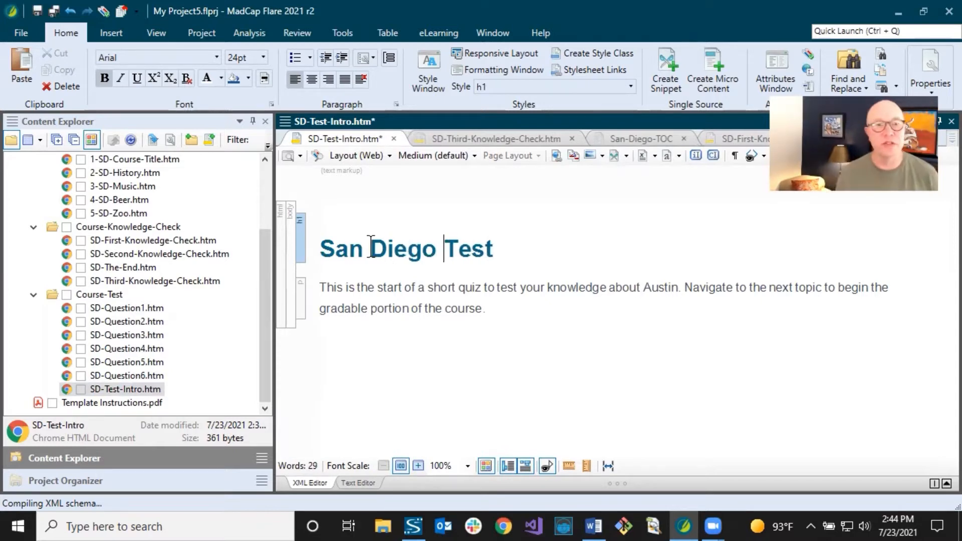
{"action": "left_click", "coordinate": [53, 10]}
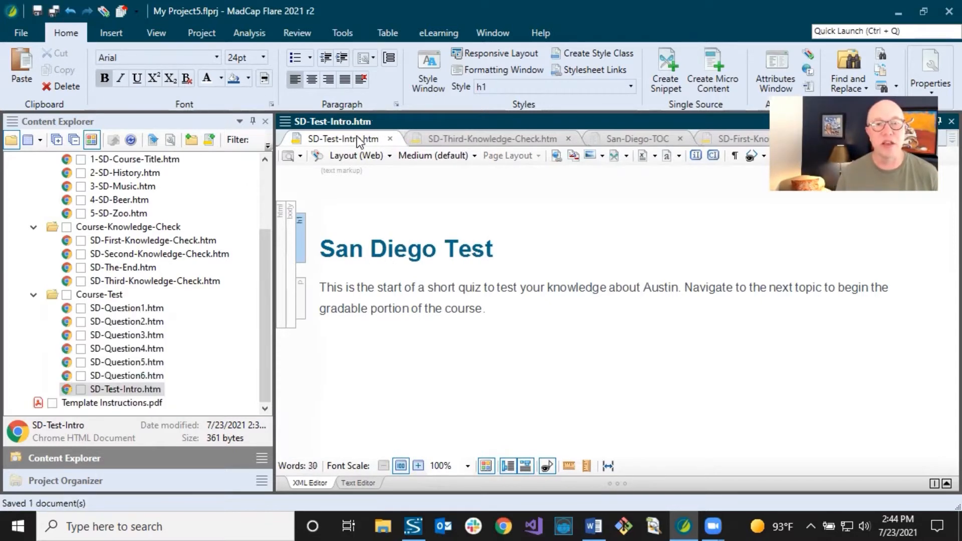
{"action": "left_click", "coordinate": [390, 139]}
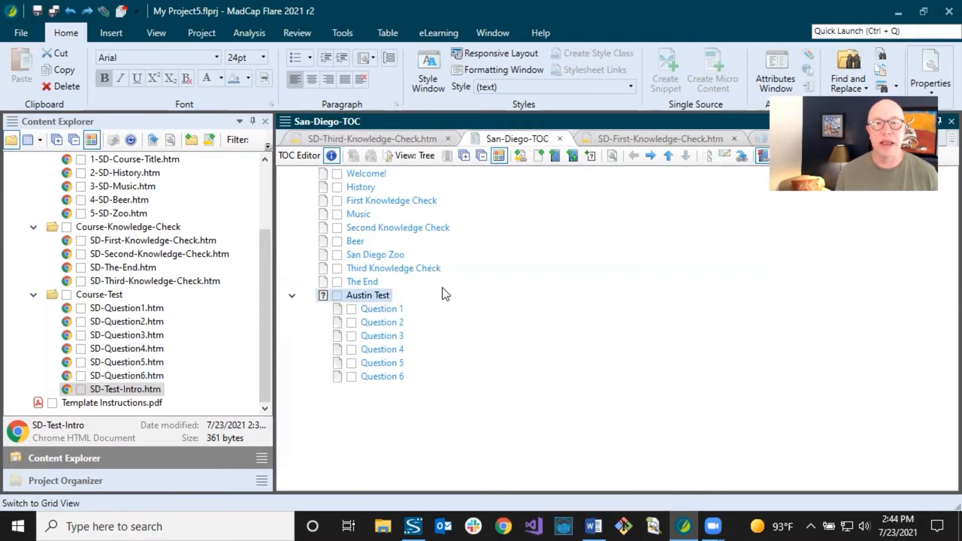
Step: Refresh the San-Diego-TOC and expand its test book to show the question entries
{"action": "left_click", "coordinate": [407, 272]}
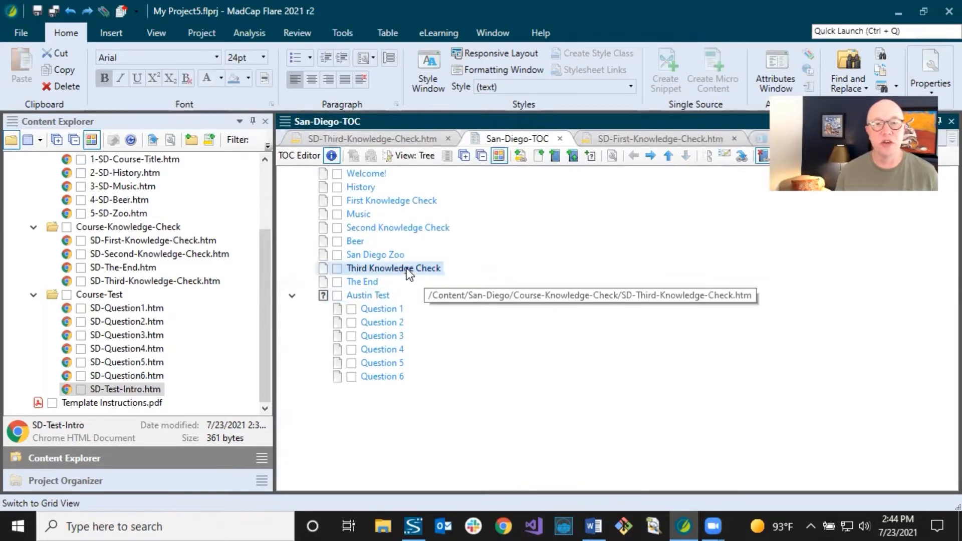
{"action": "left_click", "coordinate": [375, 296]}
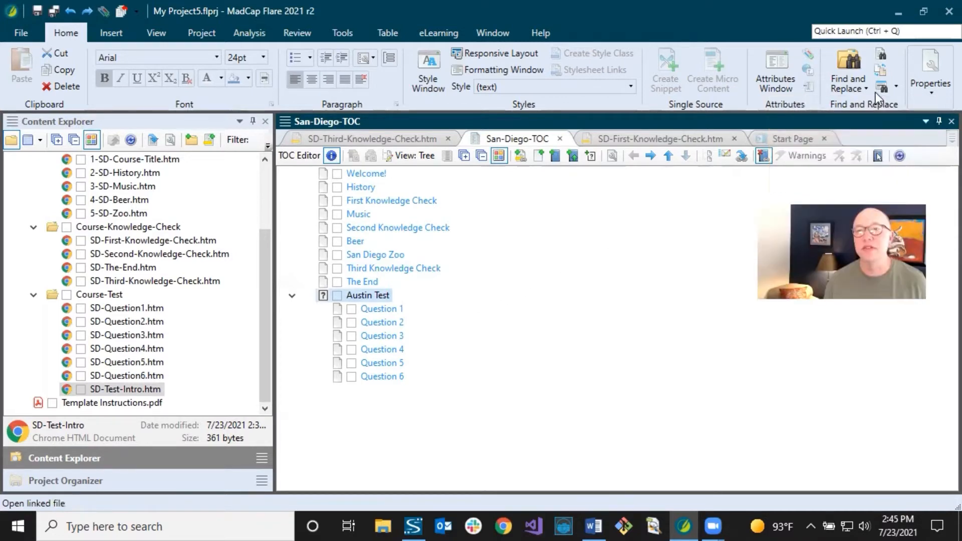
{"action": "left_click", "coordinate": [899, 155]}
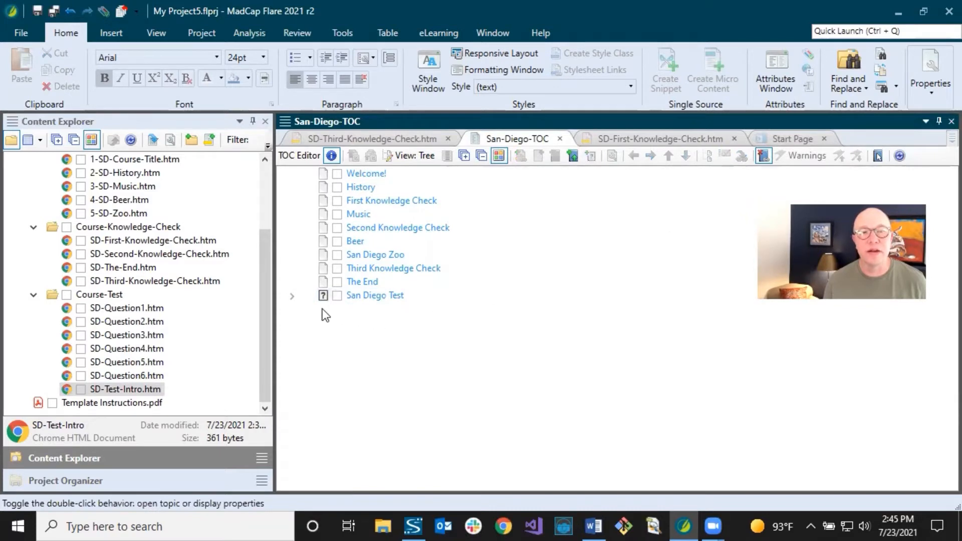
{"action": "left_click", "coordinate": [291, 296]}
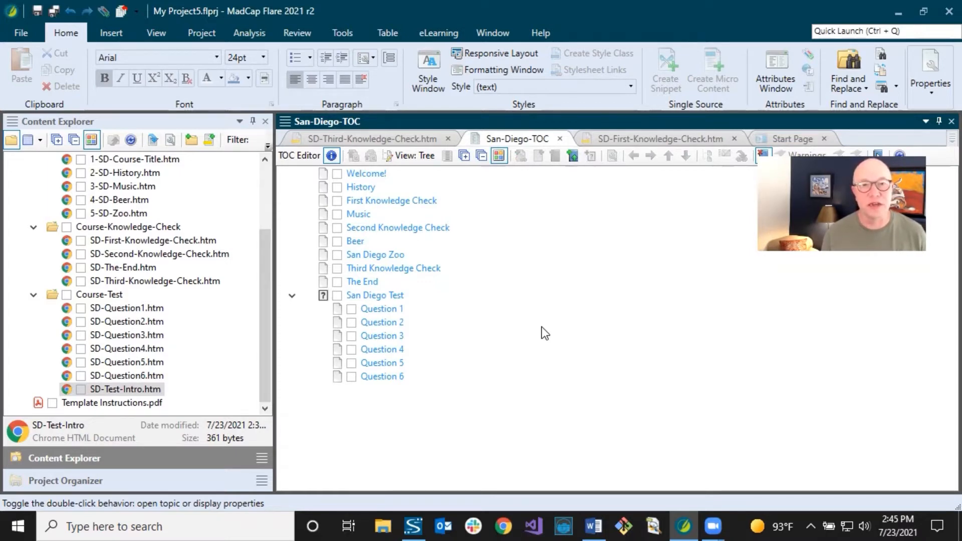
{"action": "left_click", "coordinate": [339, 297]}
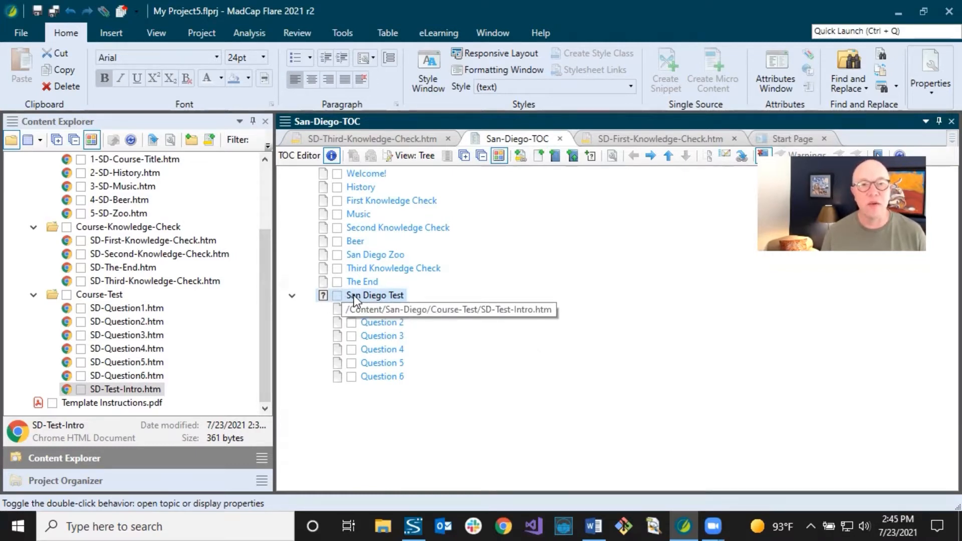
Step: Look over the Chicago and New York TOC files in the project's TOCs folder alongside the San Diego TOC's test book
{"action": "left_click", "coordinate": [134, 482]}
{"action": "left_click", "coordinate": [125, 306]}
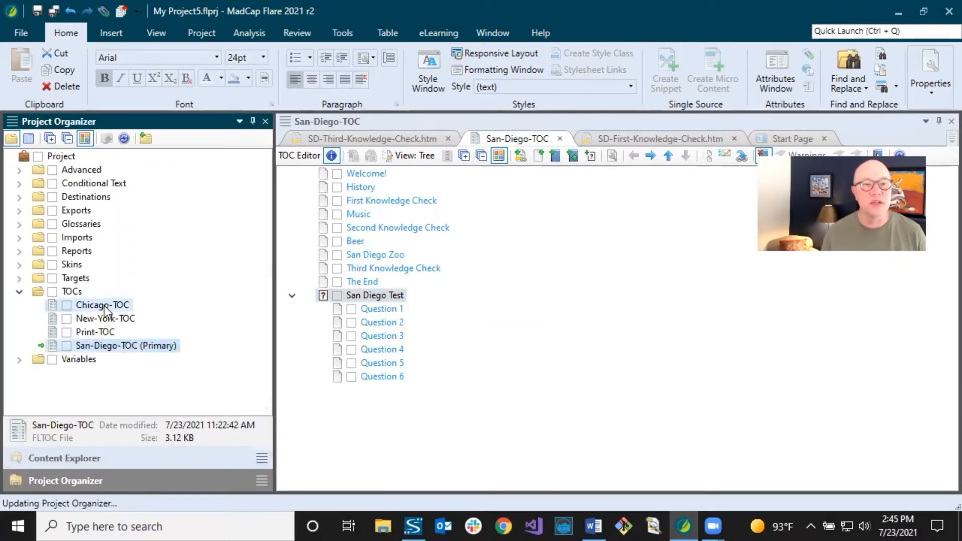
{"action": "left_click", "coordinate": [103, 319]}
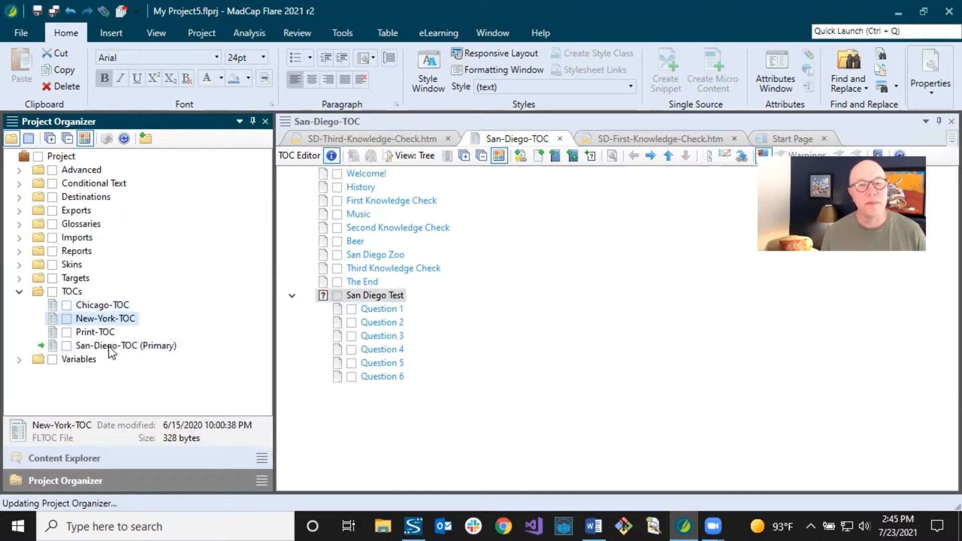
{"action": "left_click", "coordinate": [122, 306]}
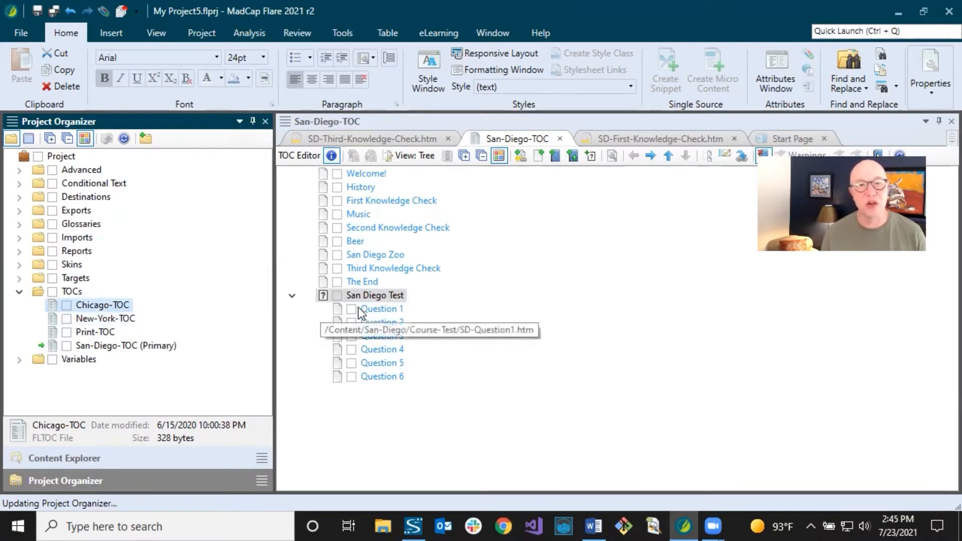
{"action": "left_click", "coordinate": [106, 321]}
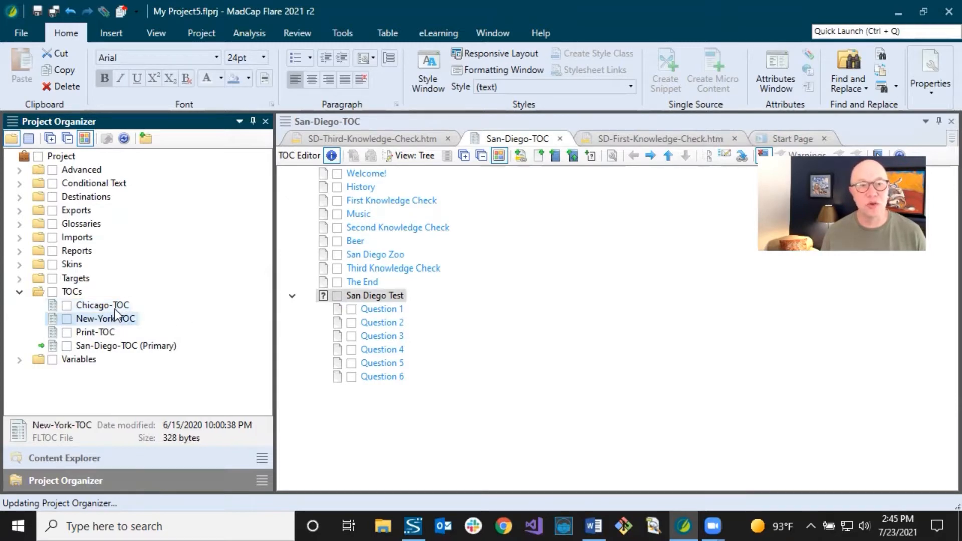
{"action": "left_click", "coordinate": [113, 307]}
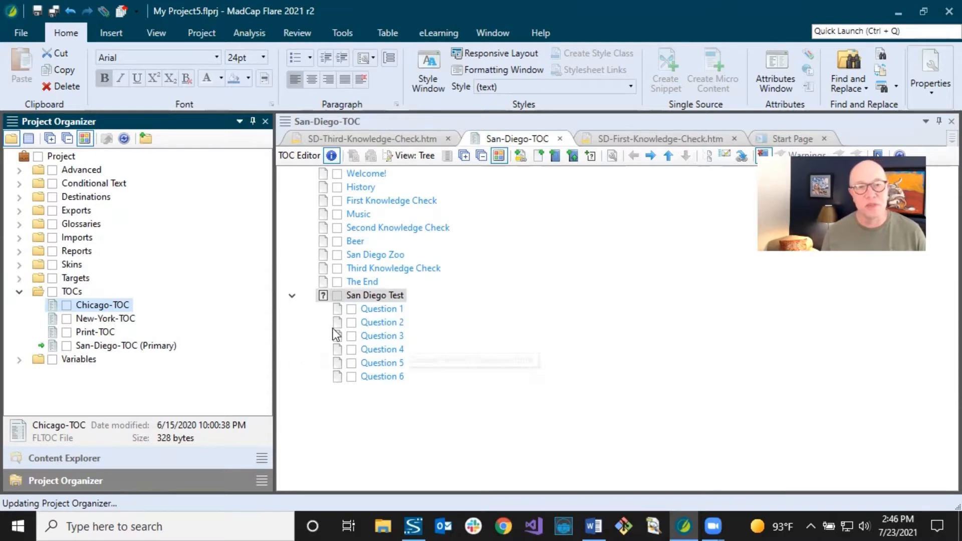
{"action": "left_click", "coordinate": [317, 297]}
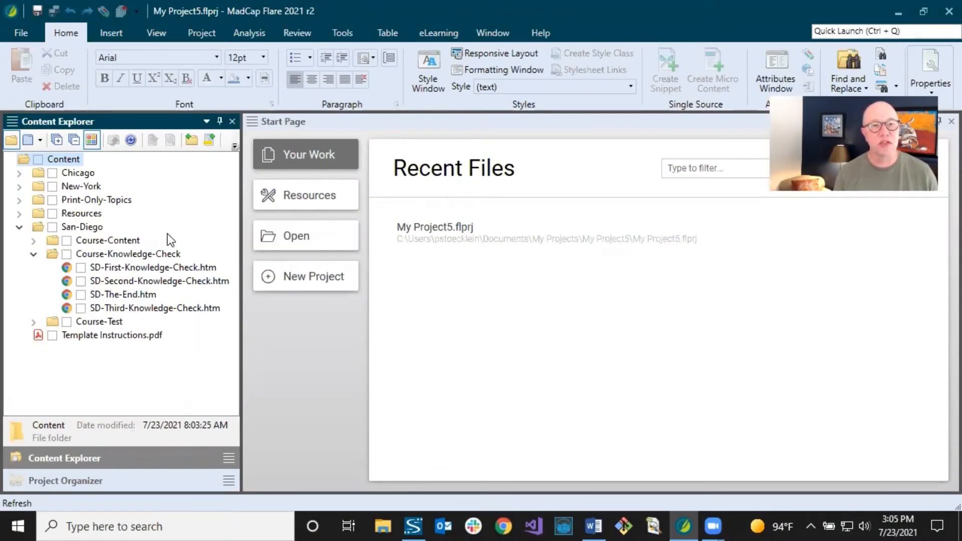
Step: Examine the Snippets folder under Resources, including its eLearning-Elements and Famous-People subfolders
{"action": "left_click", "coordinate": [19, 213]}
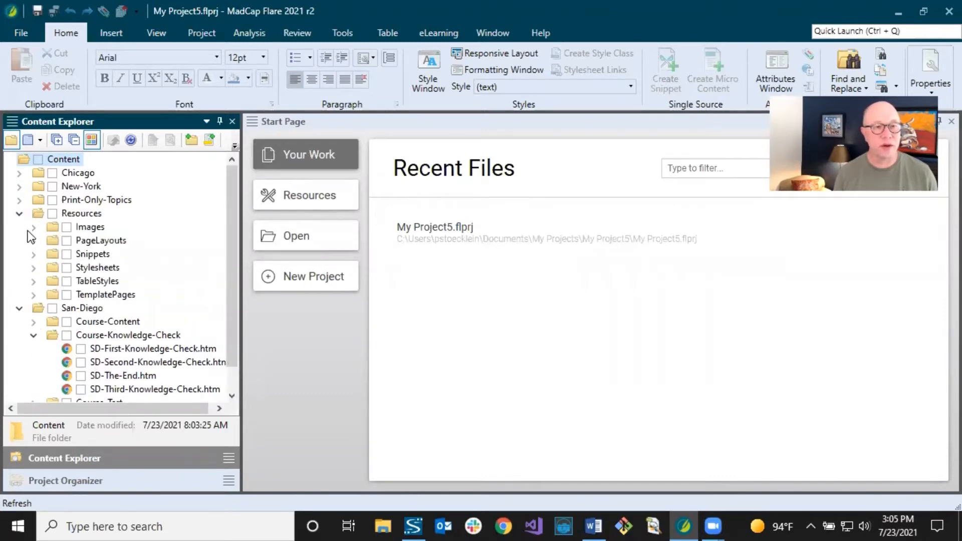
{"action": "left_click", "coordinate": [33, 255]}
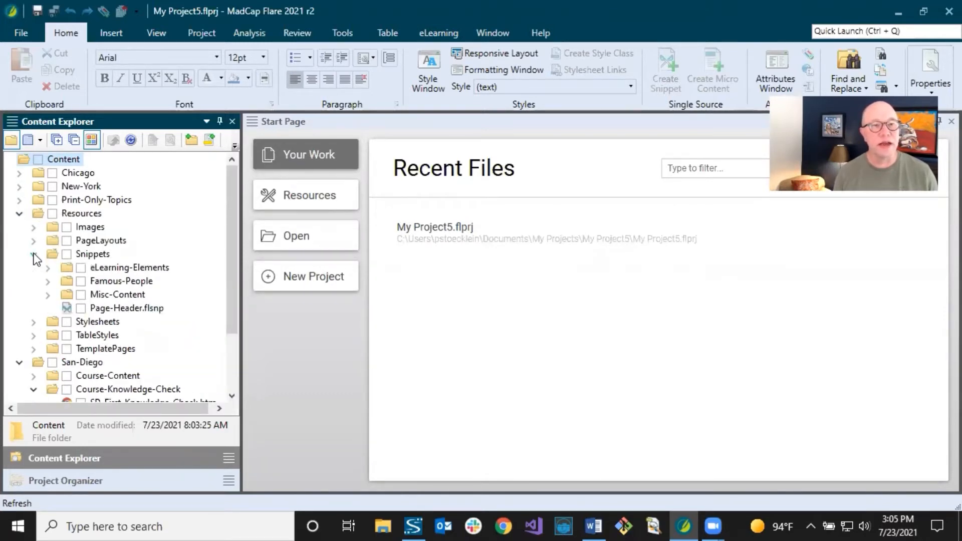
{"action": "left_click", "coordinate": [75, 214]}
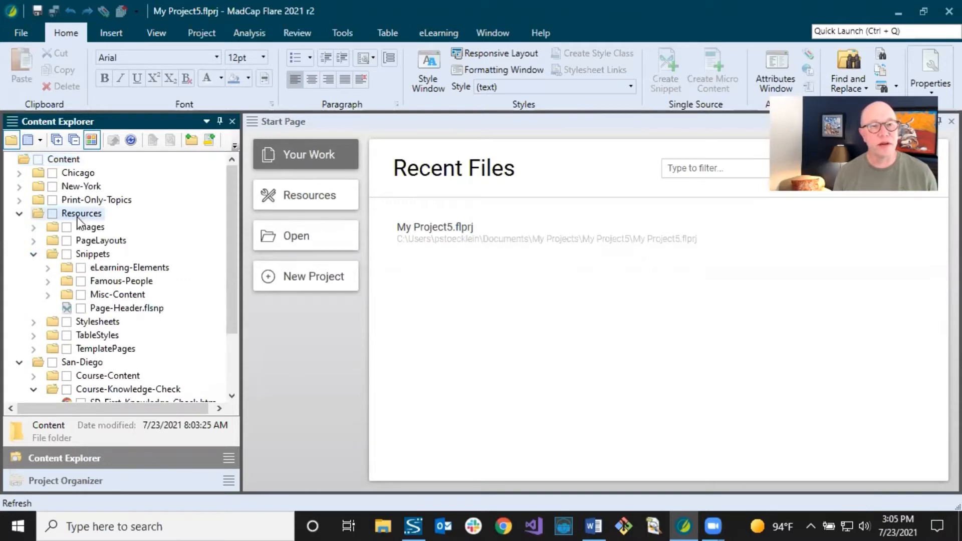
{"action": "left_click", "coordinate": [93, 254]}
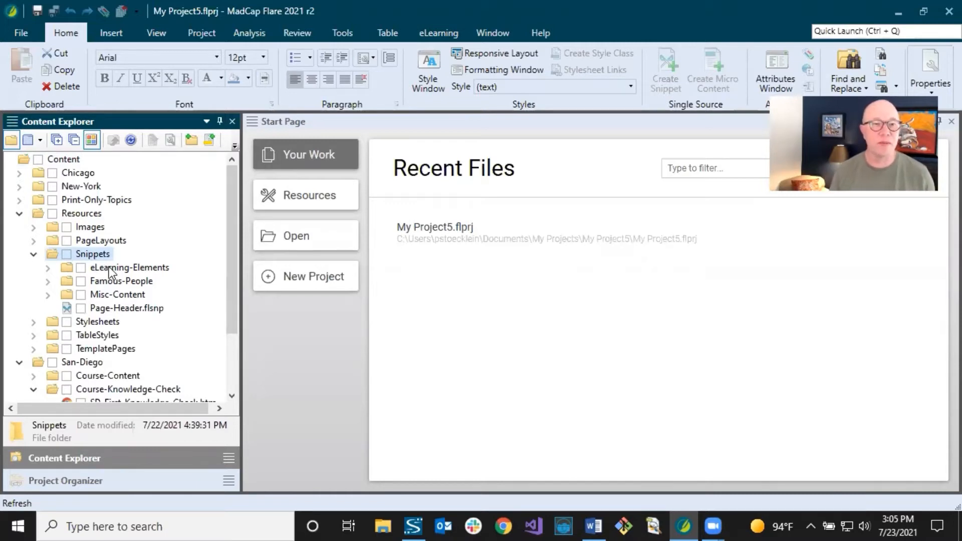
{"action": "left_click", "coordinate": [111, 268]}
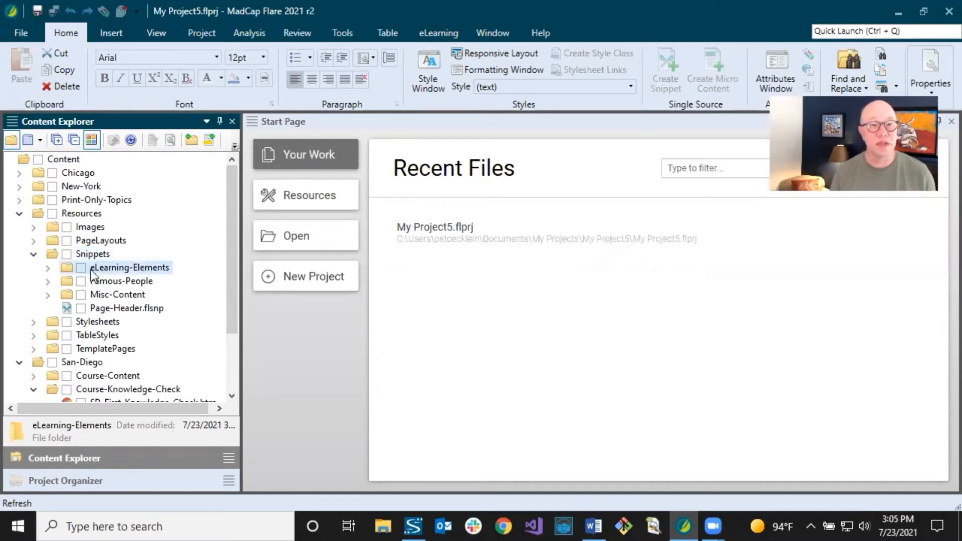
{"action": "left_click", "coordinate": [47, 268]}
{"action": "left_click", "coordinate": [49, 308]}
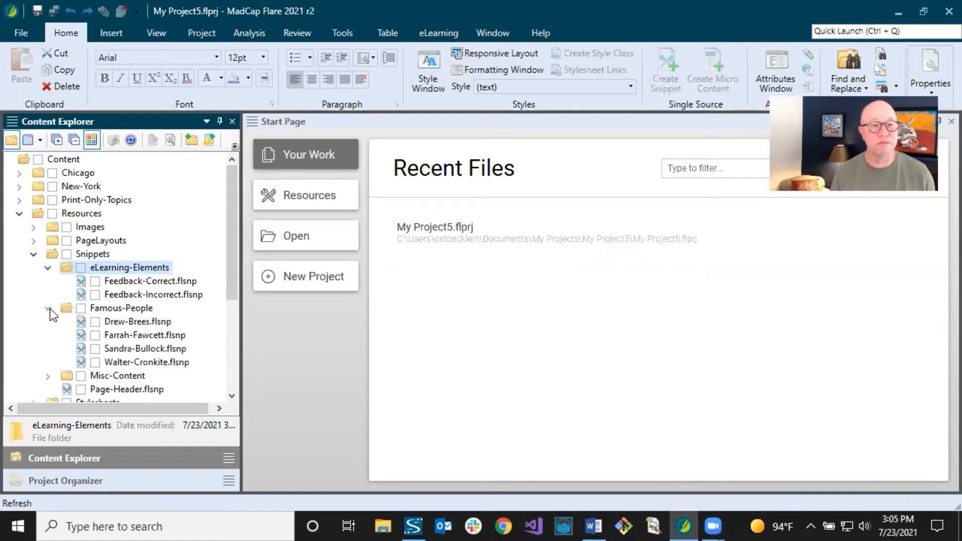
{"action": "left_click", "coordinate": [49, 308]}
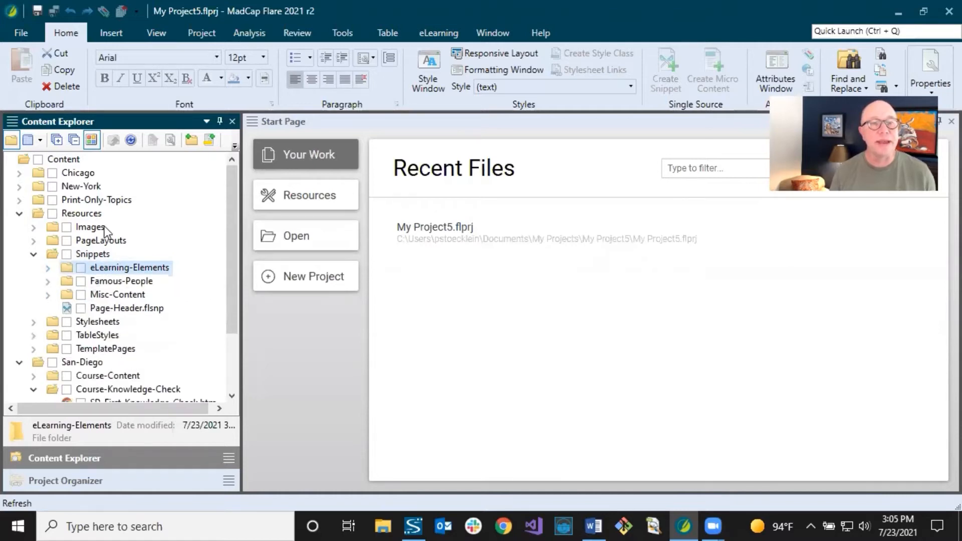
{"action": "left_click", "coordinate": [94, 254]}
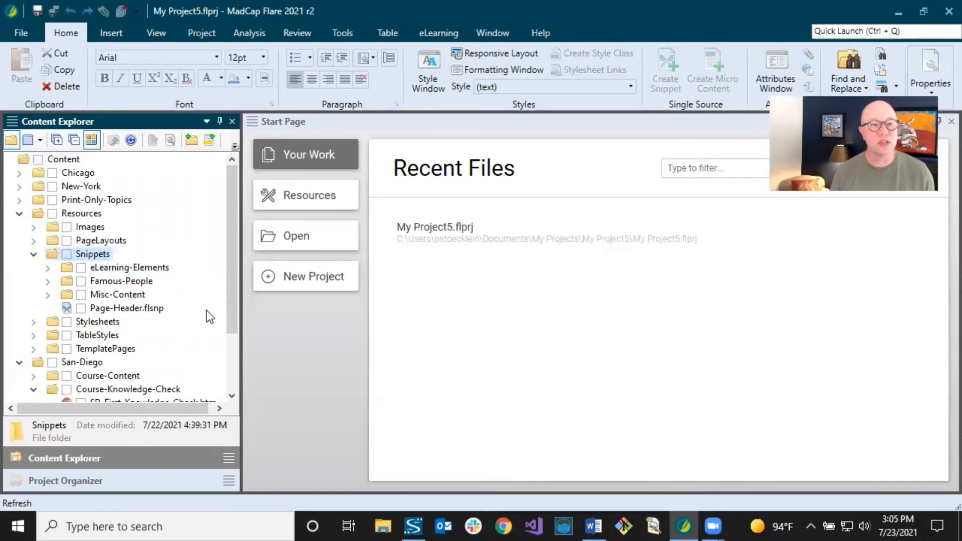
{"action": "scroll", "coordinate": [185, 275], "scroll_direction": "down", "scroll_amount": 1}
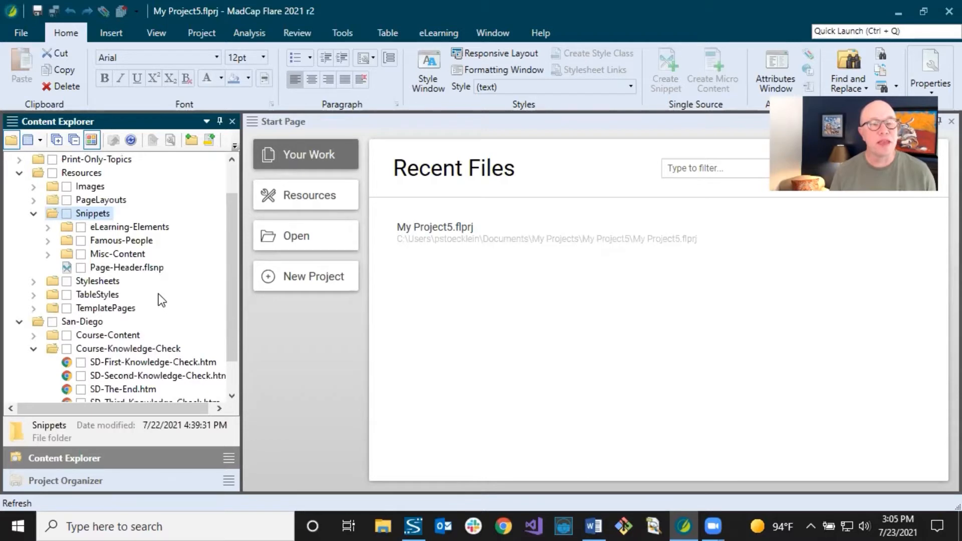
Step: View the content of the Feedback-Correct.flsnp snippet in the eLearning-Elements folder
{"action": "left_click", "coordinate": [148, 268]}
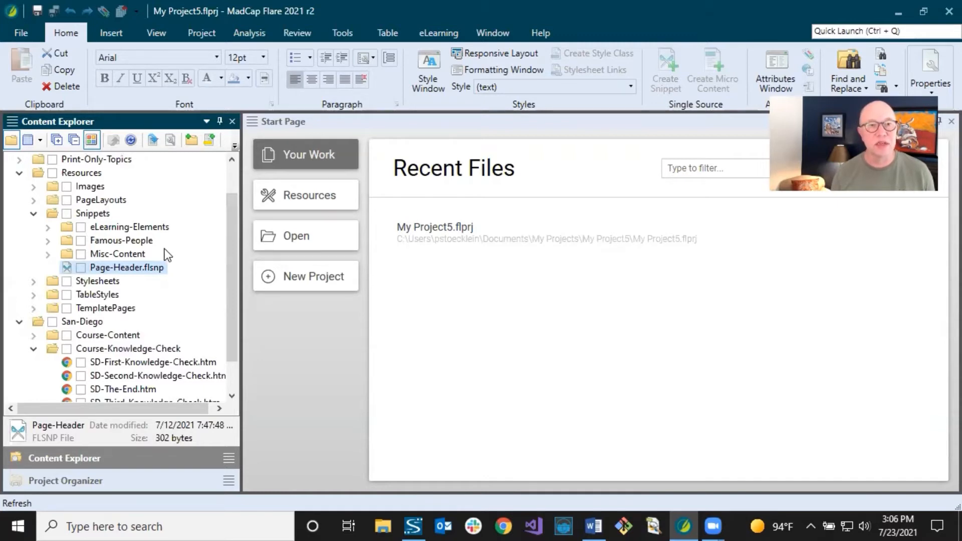
{"action": "left_click", "coordinate": [49, 227]}
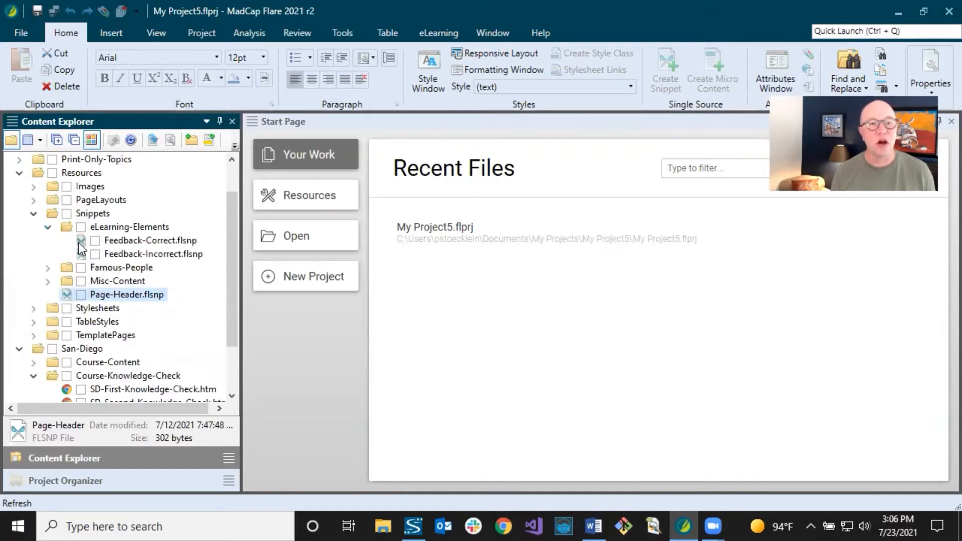
{"action": "left_click", "coordinate": [116, 243]}
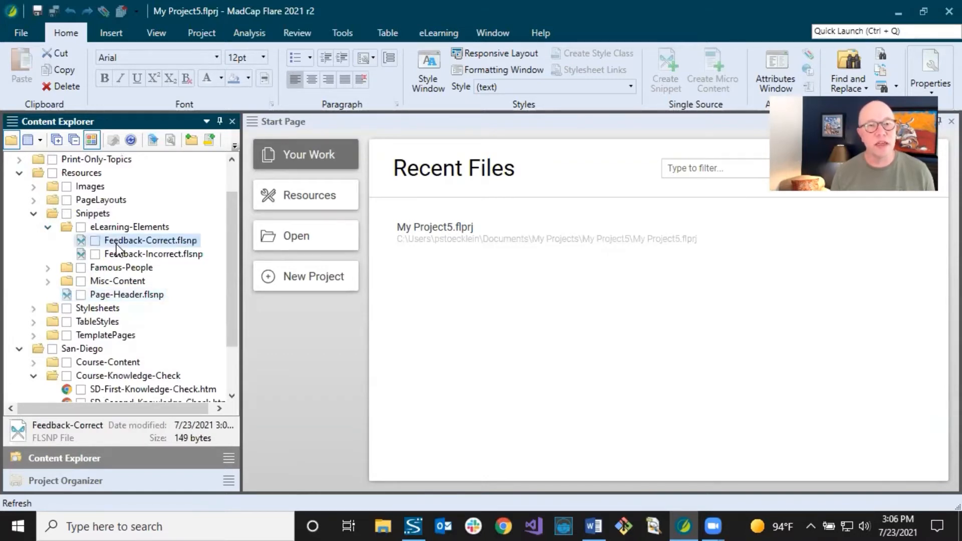
{"action": "double_click", "coordinate": [116, 242]}
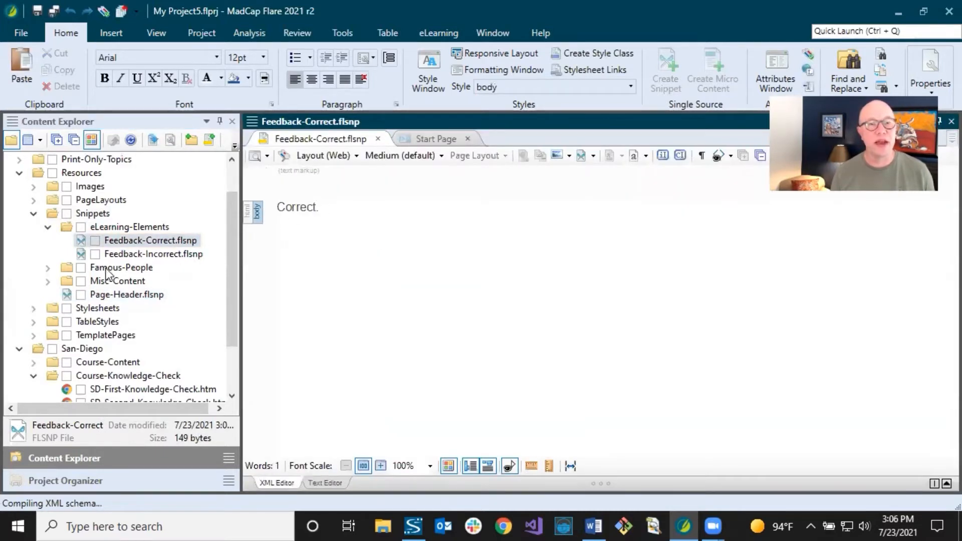
Step: View the Drew-Brees.flsnp snippet in the Famous-People folder, and close it along with the Feedback-Correct snippet
{"action": "left_click", "coordinate": [47, 268]}
{"action": "left_click", "coordinate": [115, 282]}
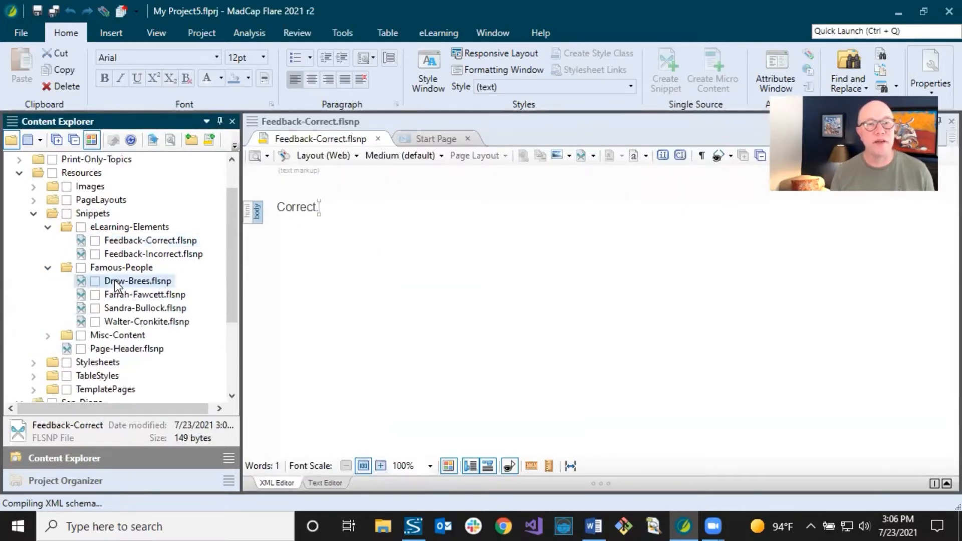
{"action": "double_click", "coordinate": [115, 284]}
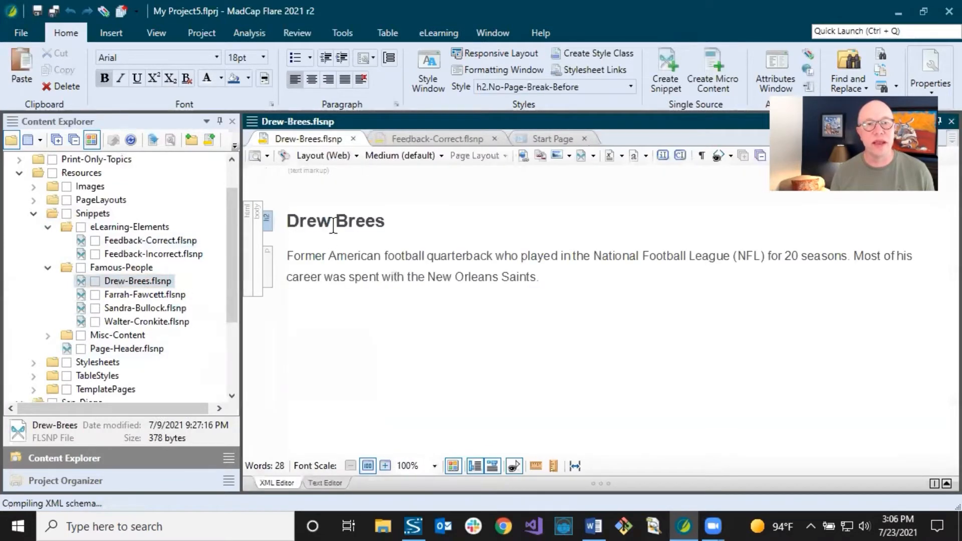
{"action": "left_click", "coordinate": [336, 256]}
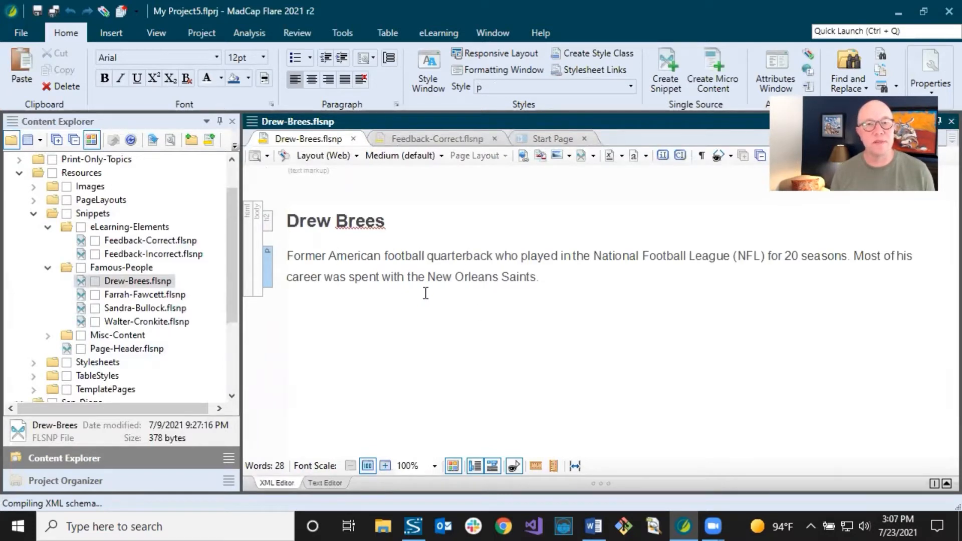
{"action": "left_click", "coordinate": [353, 139]}
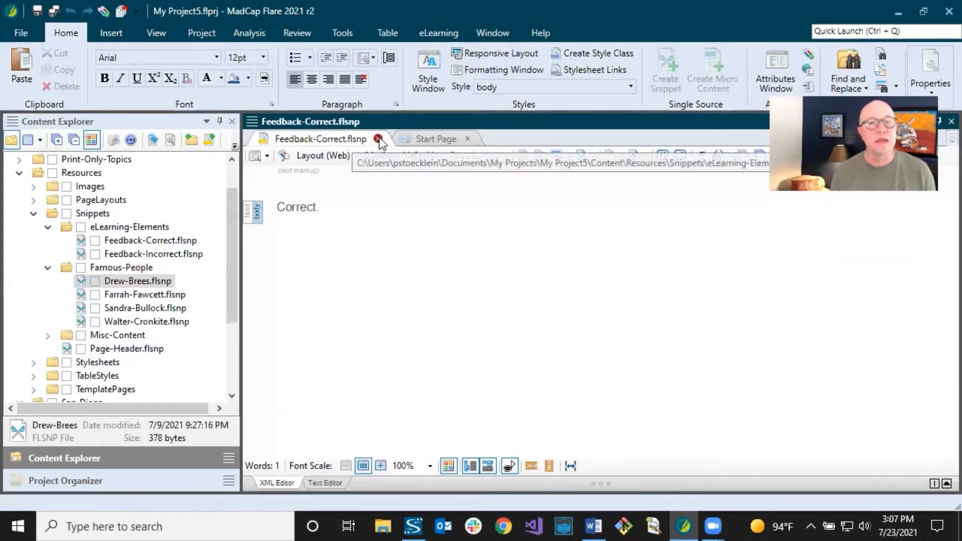
{"action": "left_click", "coordinate": [378, 139]}
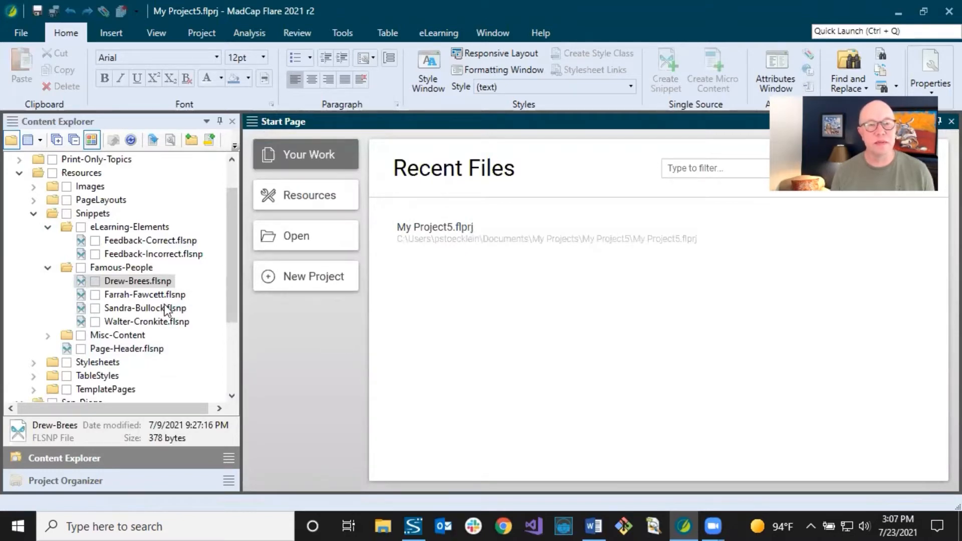
Step: Open SD-First-Knowledge-Check.htm from San Diego's Course-Knowledge-Check folder and find its multiple-answer question with checkboxes
{"action": "scroll", "coordinate": [168, 305], "scroll_direction": "down", "scroll_amount": 3}
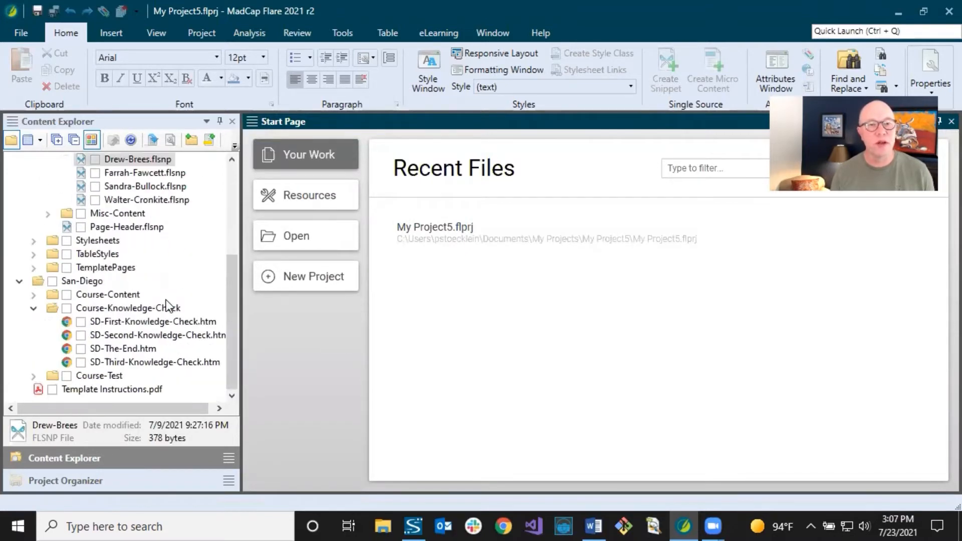
{"action": "scroll", "coordinate": [170, 307], "scroll_direction": "up", "scroll_amount": 2}
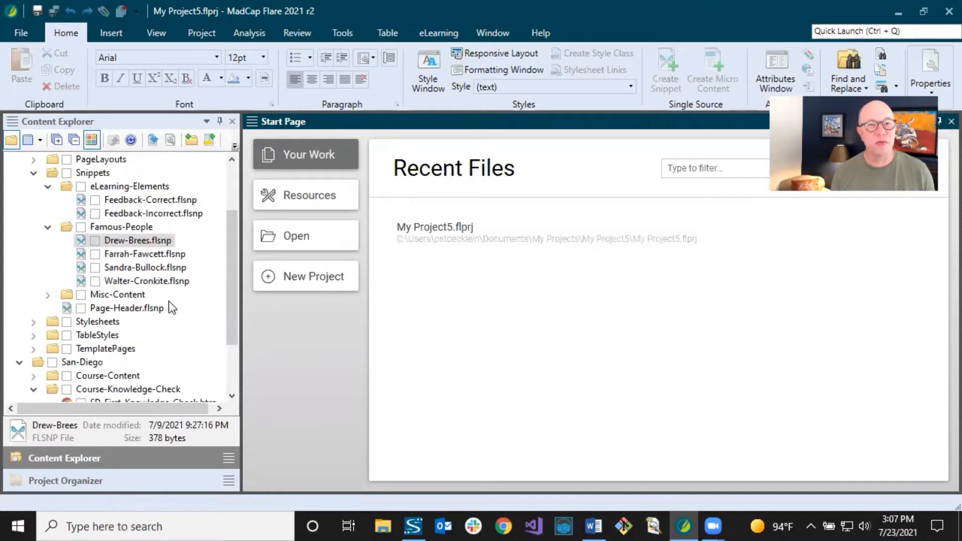
{"action": "left_click", "coordinate": [145, 200]}
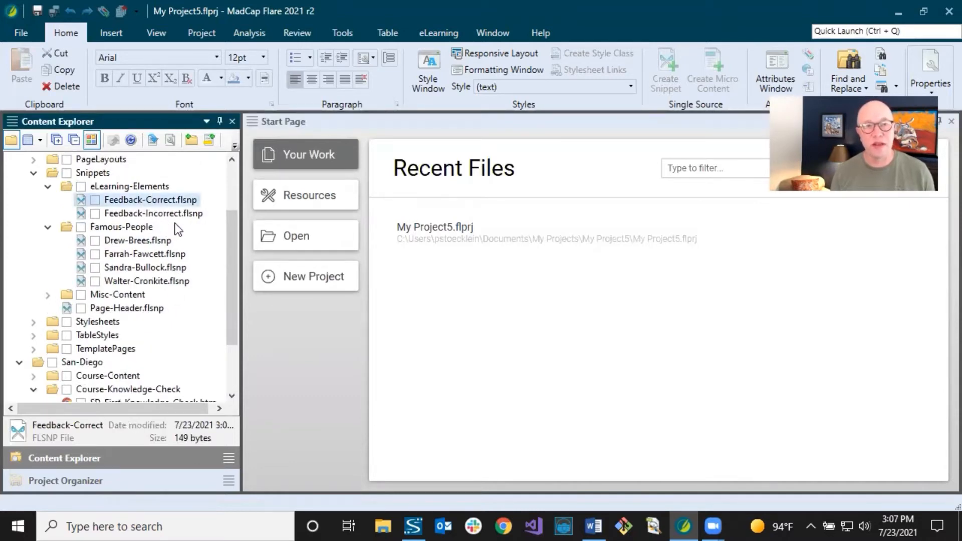
{"action": "scroll", "coordinate": [206, 305], "scroll_direction": "down", "scroll_amount": 1}
{"action": "scroll", "coordinate": [207, 306], "scroll_direction": "down", "scroll_amount": 1}
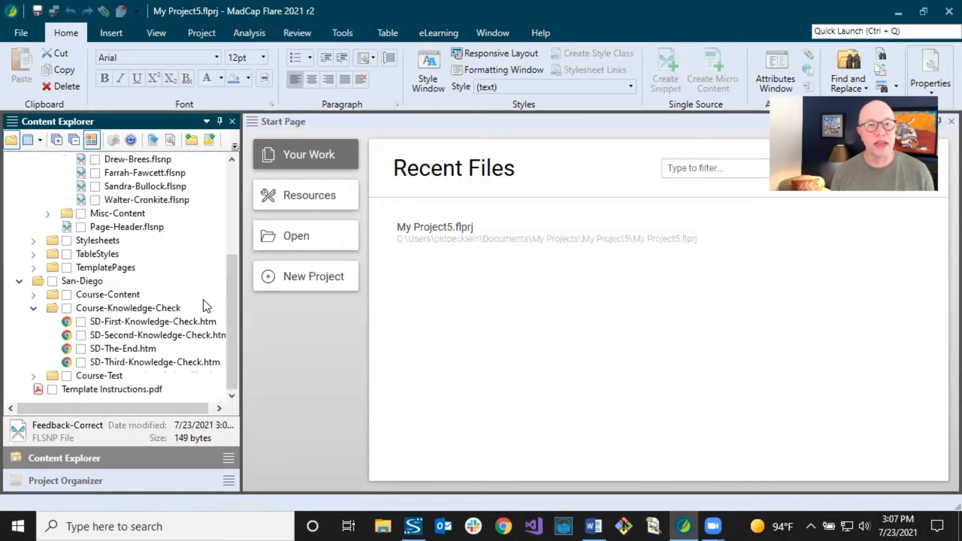
{"action": "left_click", "coordinate": [155, 325]}
{"action": "double_click", "coordinate": [155, 323]}
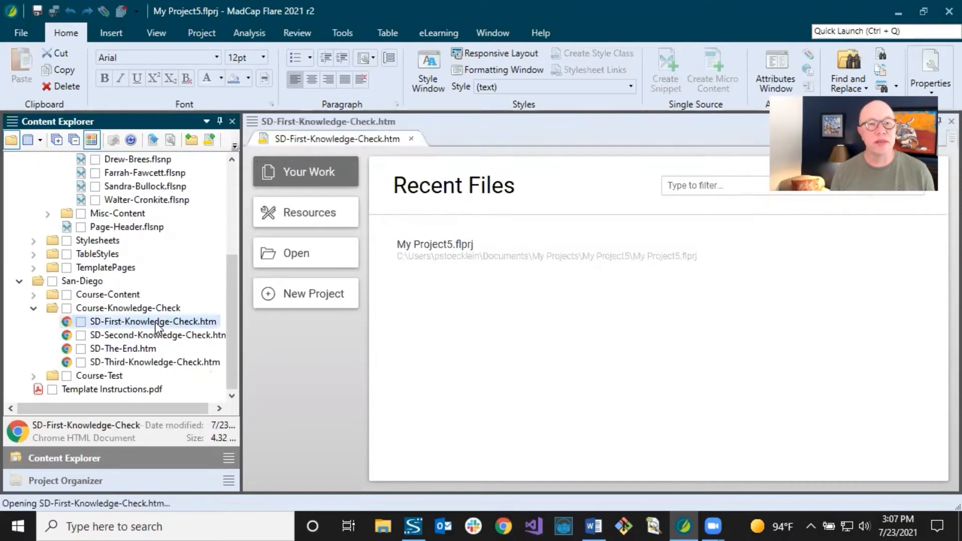
{"action": "scroll", "coordinate": [557, 315], "scroll_direction": "down", "scroll_amount": 5}
{"action": "scroll", "coordinate": [556, 315], "scroll_direction": "down", "scroll_amount": 10}
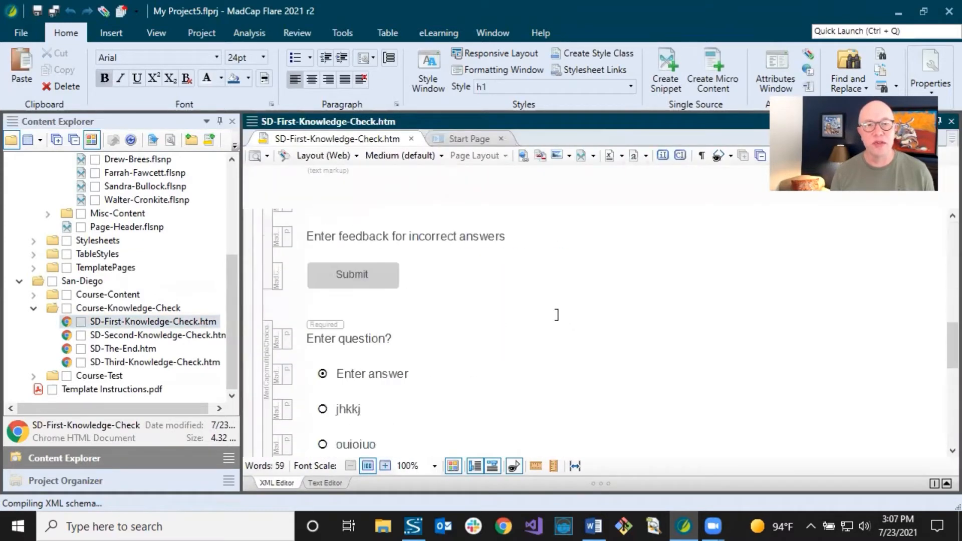
{"action": "scroll", "coordinate": [557, 314], "scroll_direction": "up", "scroll_amount": 1}
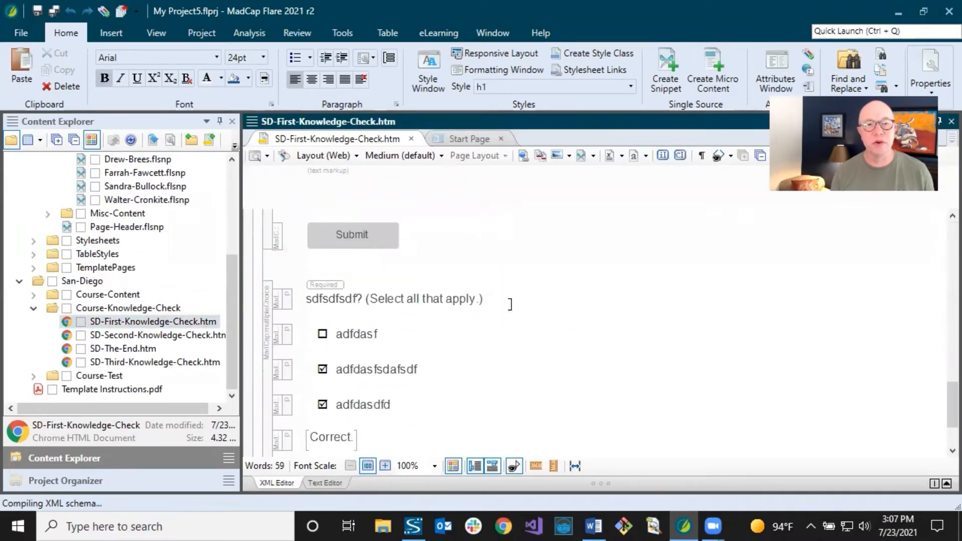
Step: Examine the multiple-answer question's wording, its "(Select all that apply.)" instruction and its answer options
{"action": "left_click", "coordinate": [354, 300]}
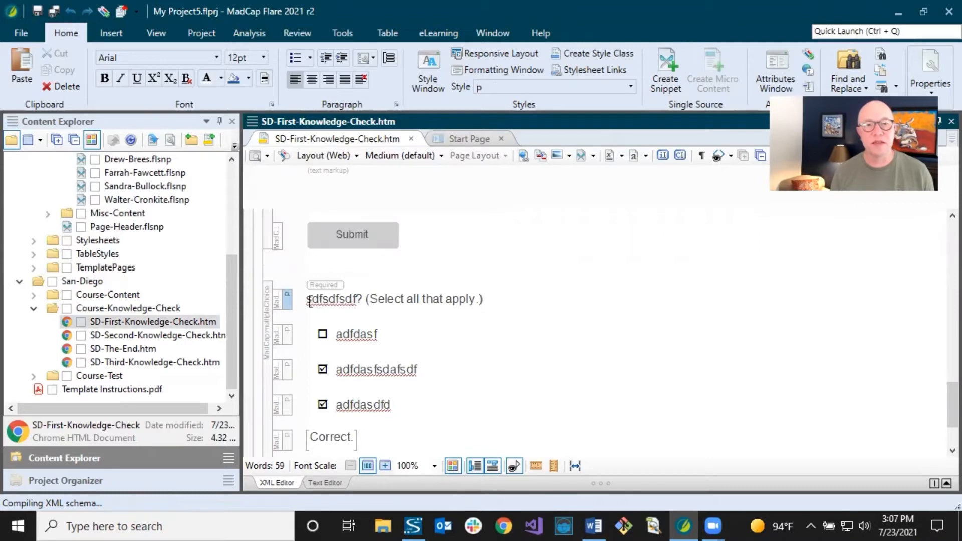
{"action": "left_click_drag", "start_coordinate": [307, 299], "coordinate": [352, 299]}
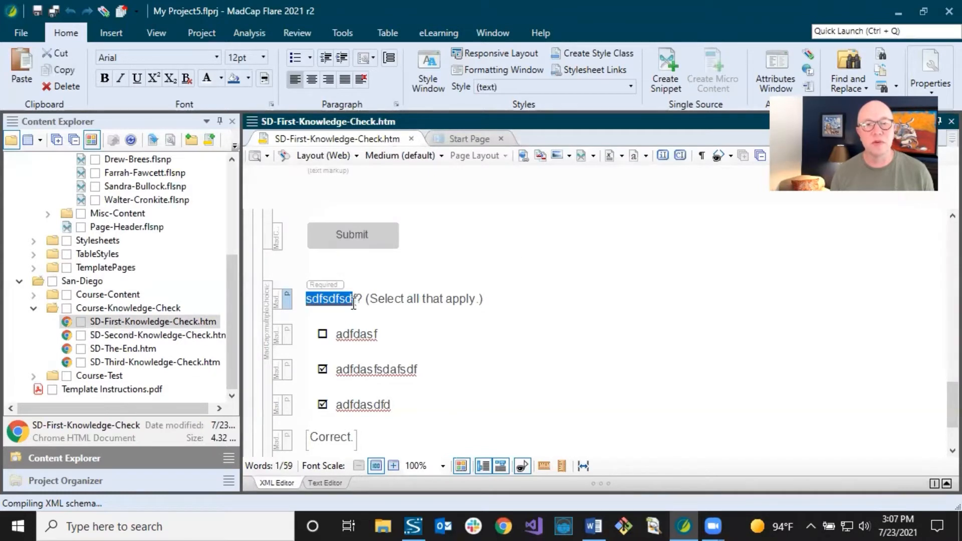
{"action": "left_click", "coordinate": [408, 299]}
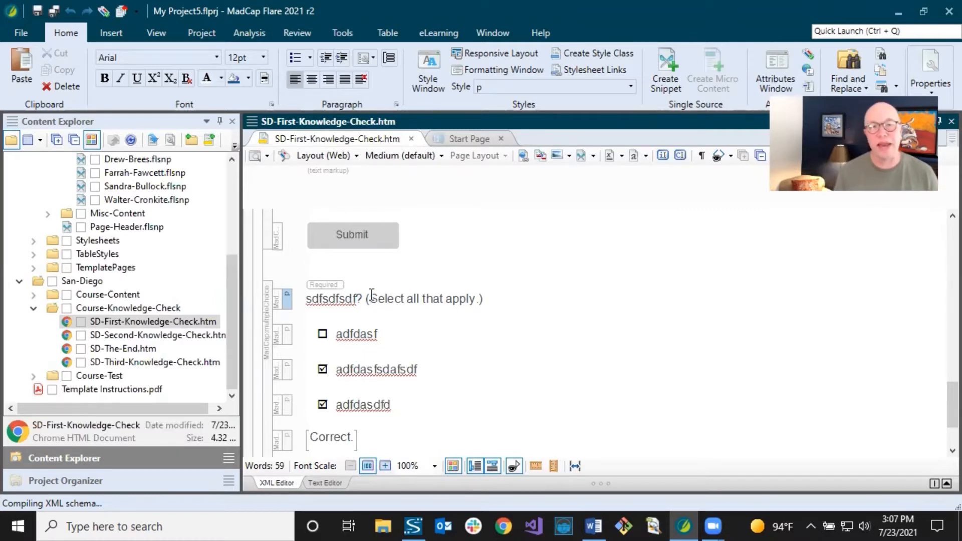
{"action": "left_click_drag", "start_coordinate": [369, 298], "coordinate": [485, 299]}
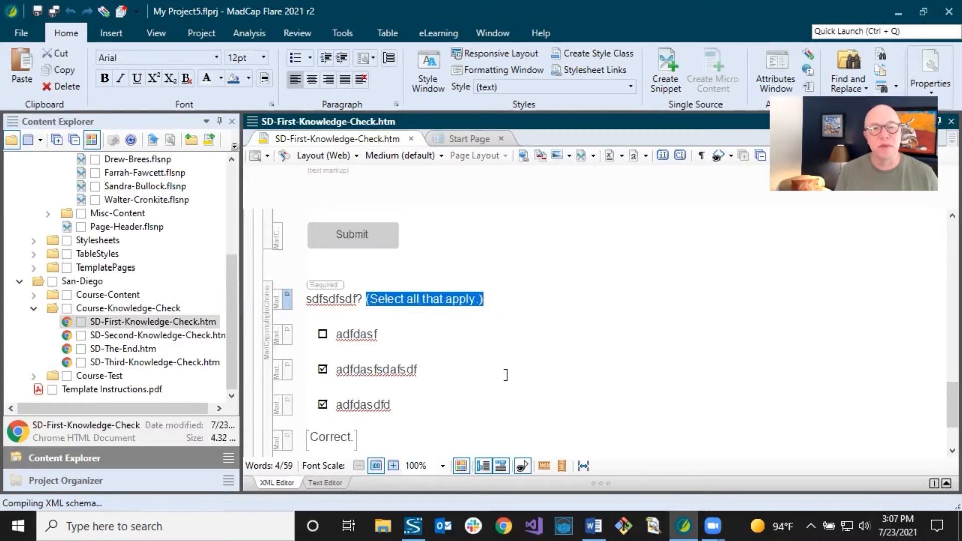
{"action": "left_click", "coordinate": [380, 336]}
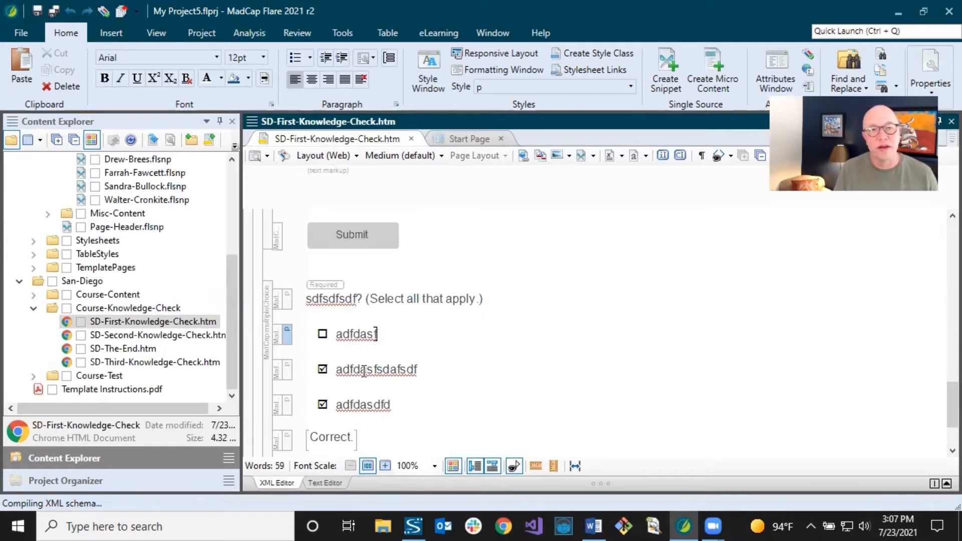
{"action": "left_click_drag", "start_coordinate": [364, 297], "coordinate": [480, 300]}
{"action": "left_click", "coordinate": [420, 298]}
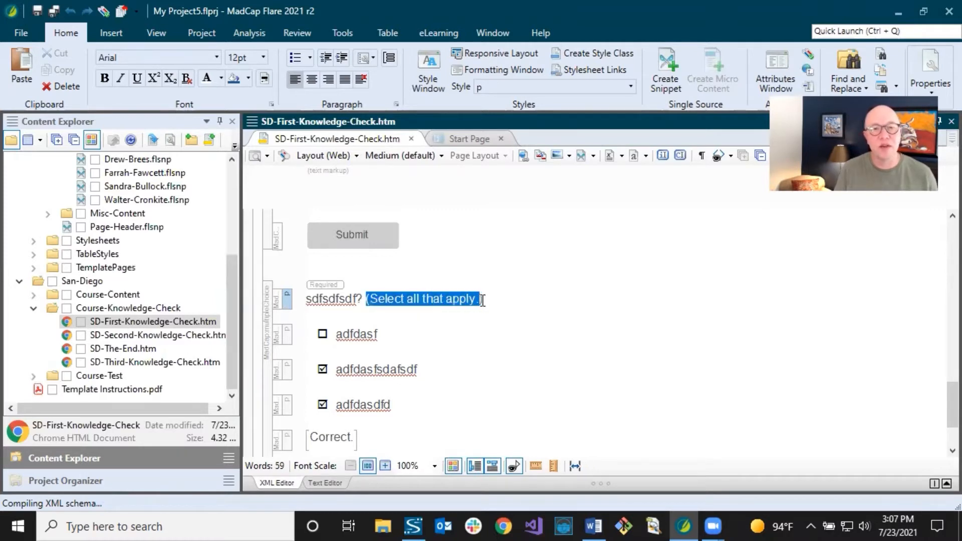
{"action": "left_click", "coordinate": [496, 299]}
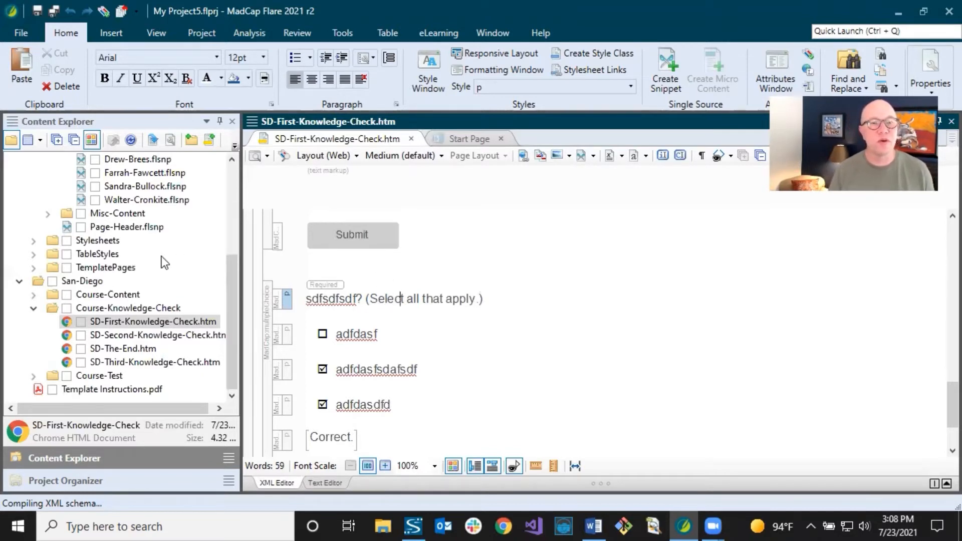
Step: Look over the new-file options for the Snippets folder, including Snippet, without creating anything
{"action": "scroll", "coordinate": [161, 256], "scroll_direction": "up", "scroll_amount": 3}
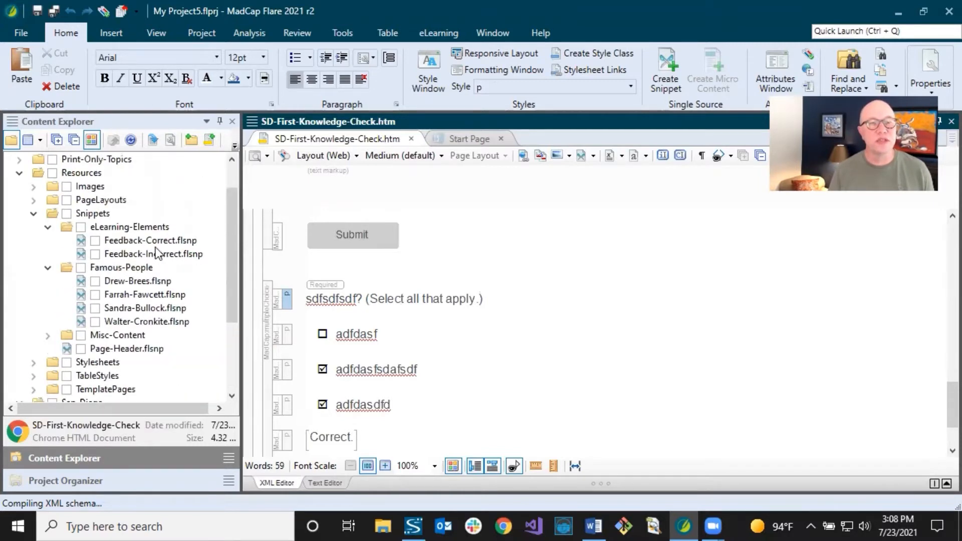
{"action": "right_click", "coordinate": [103, 214]}
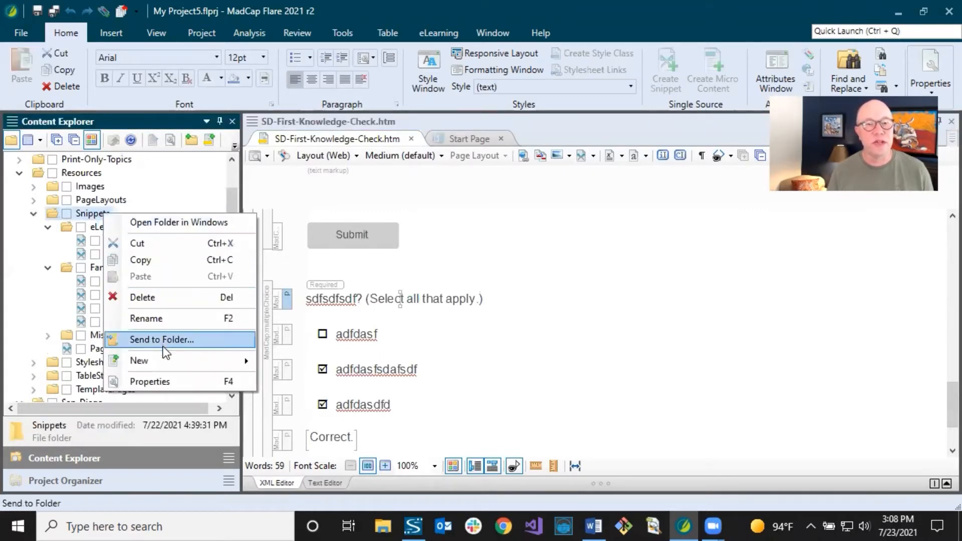
{"action": "mouse_move", "coordinate": [169, 363]}
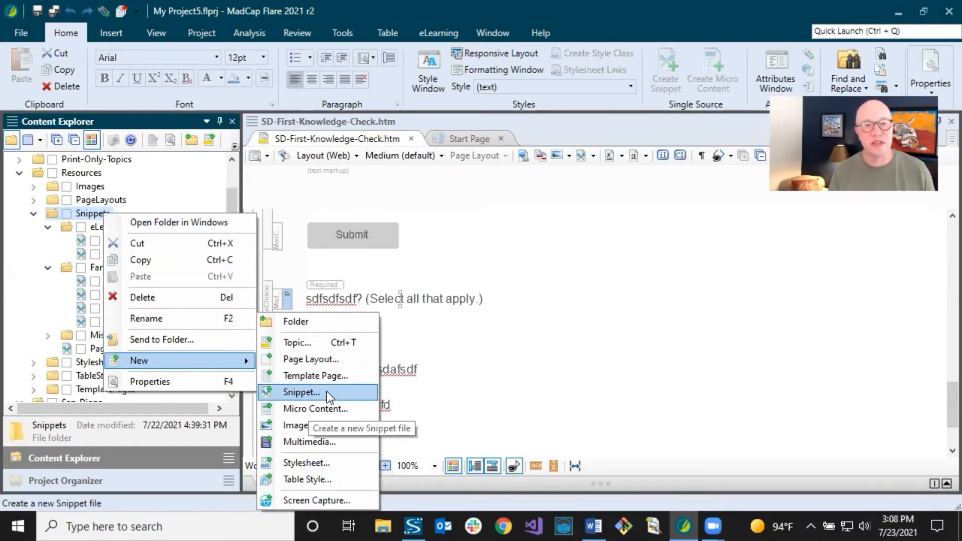
{"action": "left_click", "coordinate": [415, 299]}
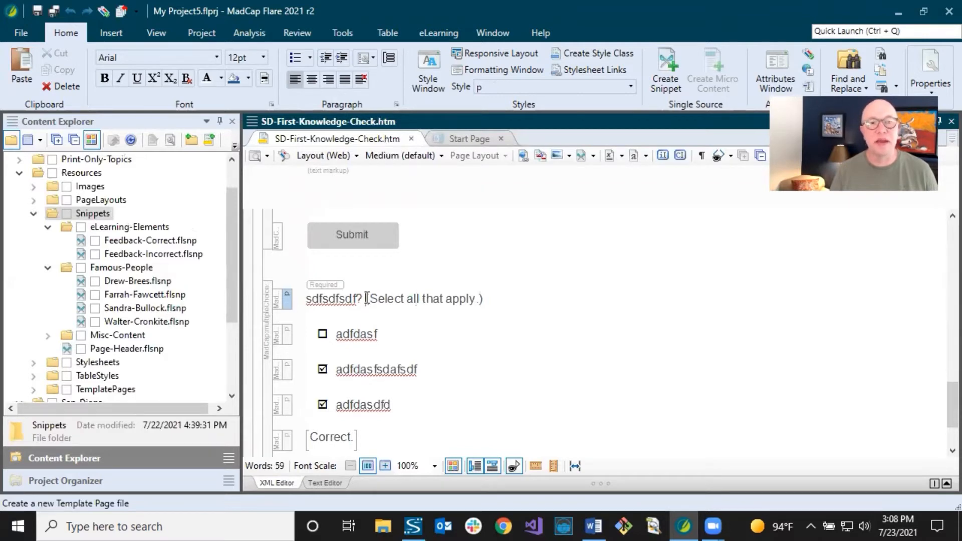
Step: Compare highlighting only "(Select all that apply.)" with highlighting the question's entire paragraph
{"action": "left_click_drag", "start_coordinate": [367, 298], "coordinate": [484, 299]}
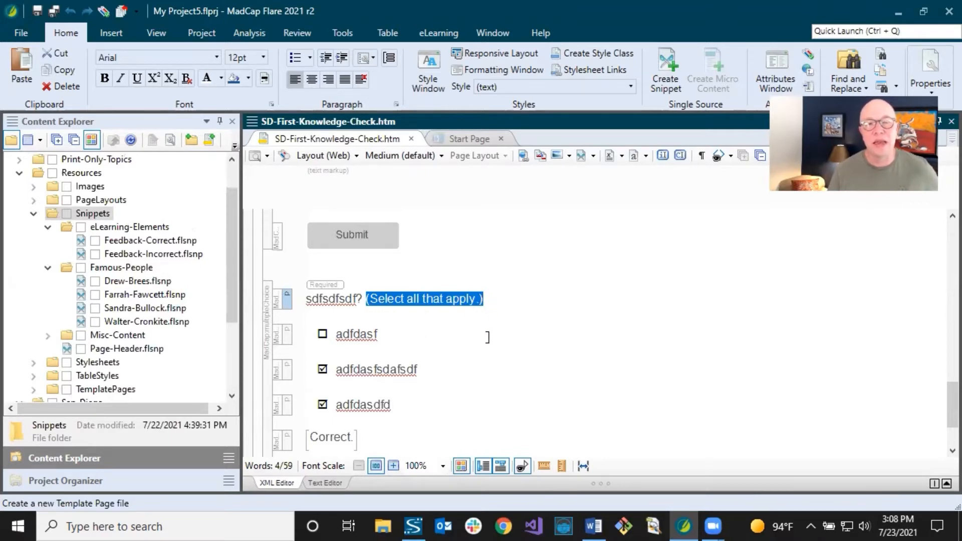
{"action": "left_click", "coordinate": [398, 302]}
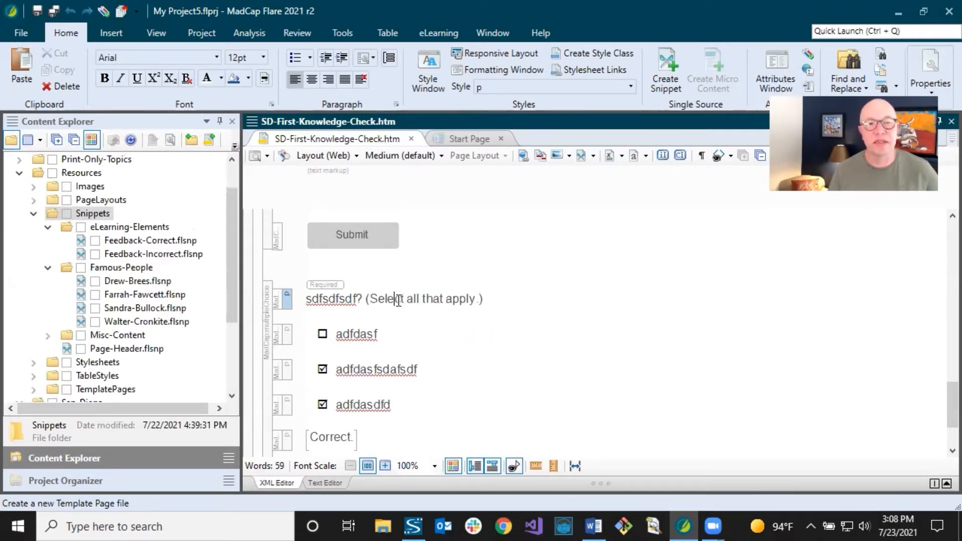
{"action": "left_click", "coordinate": [287, 298]}
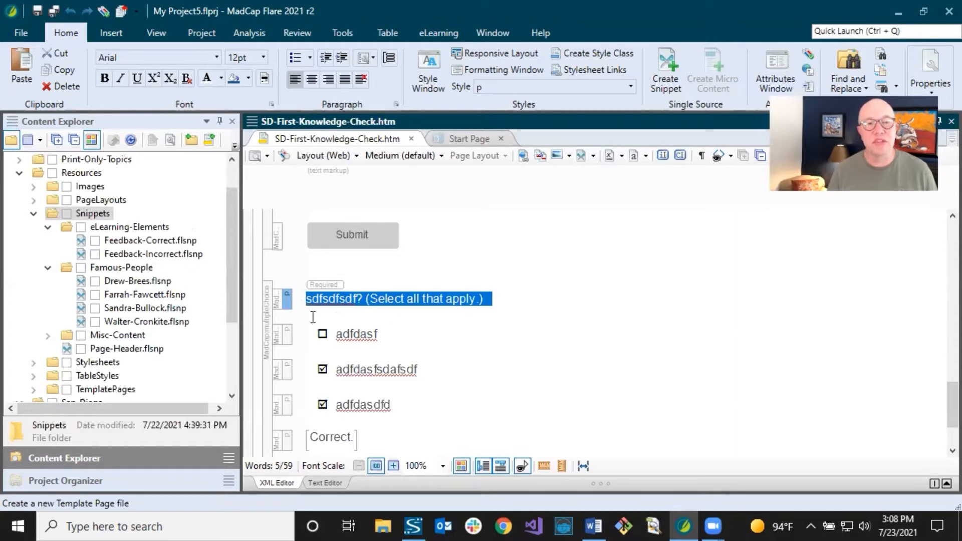
{"action": "left_click", "coordinate": [394, 300]}
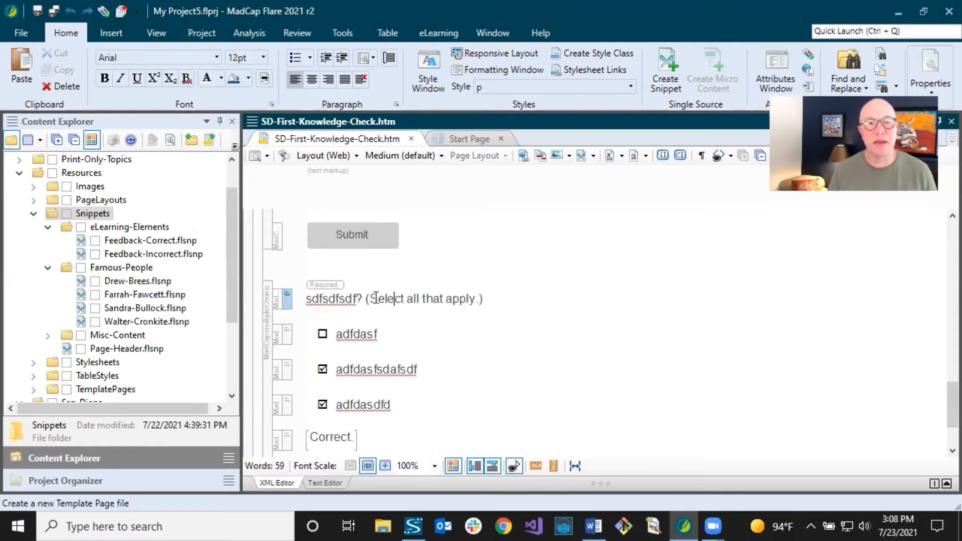
Step: Start a new snippet from the question's "(Select all that apply.)" text and name the snippet file Select-All-That-Apply
{"action": "left_click_drag", "start_coordinate": [366, 298], "coordinate": [486, 299]}
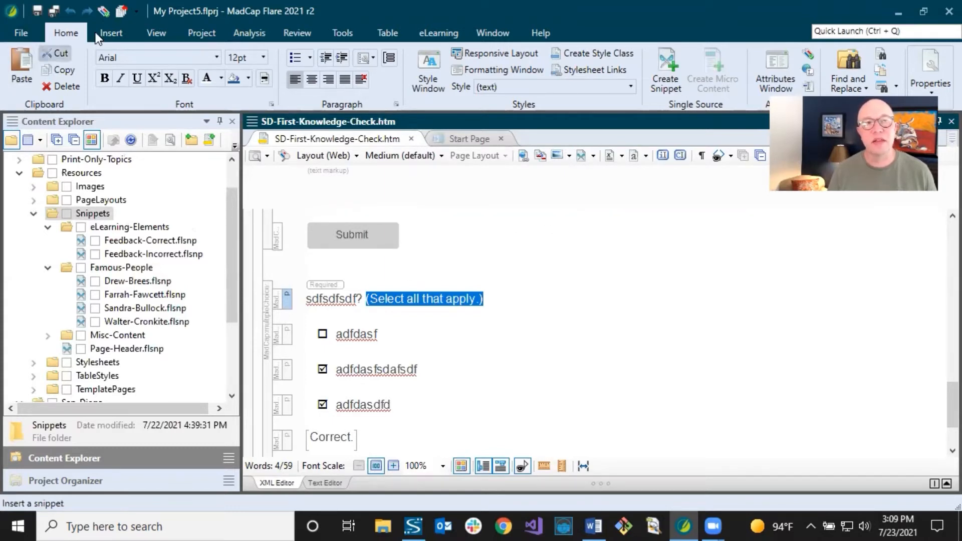
{"action": "left_click", "coordinate": [659, 73]}
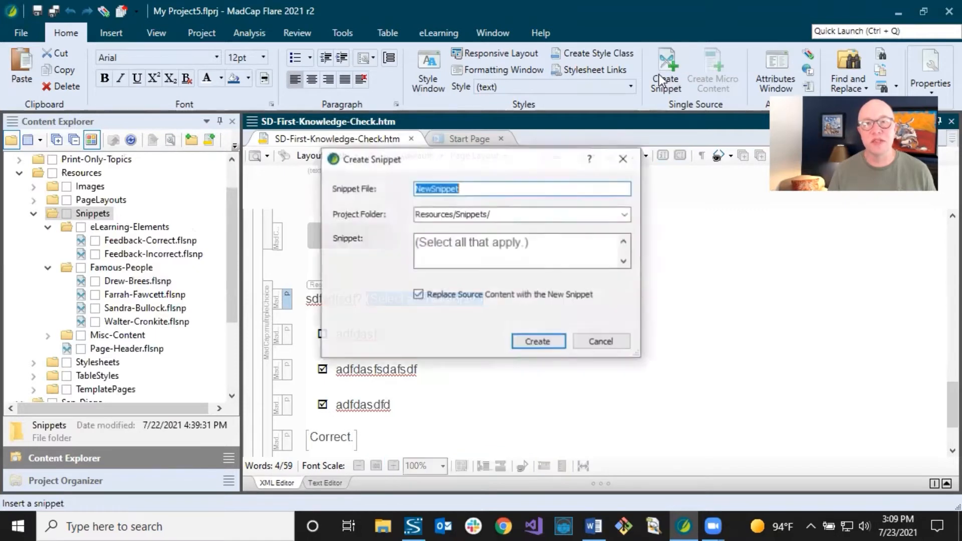
{"action": "left_click", "coordinate": [465, 189]}
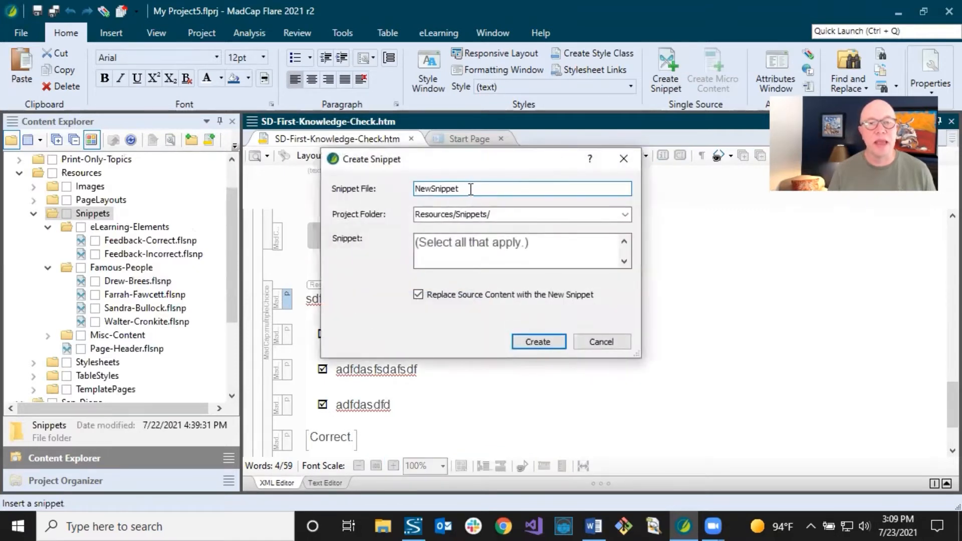
{"action": "left_click_drag", "start_coordinate": [466, 189], "coordinate": [410, 185]}
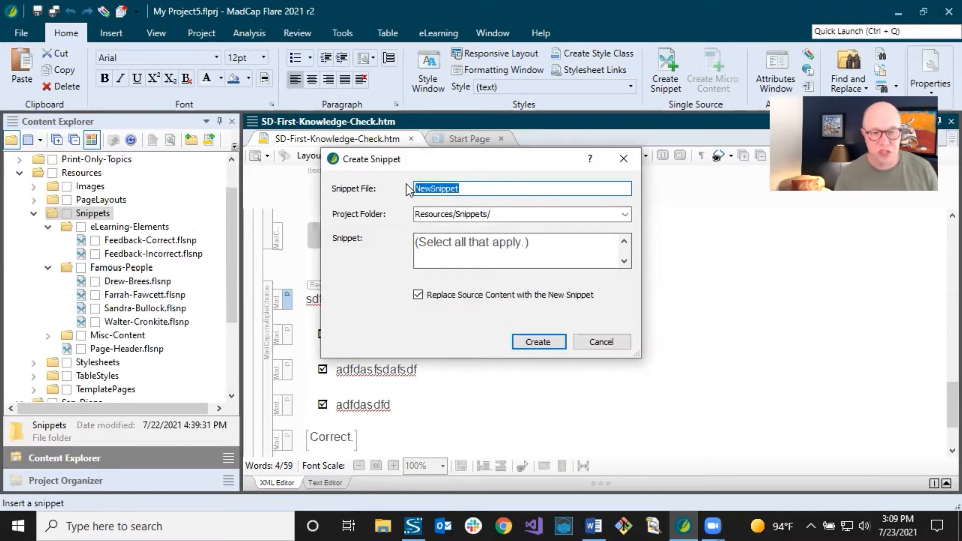
{"action": "type", "text": "Select-All-That-"}
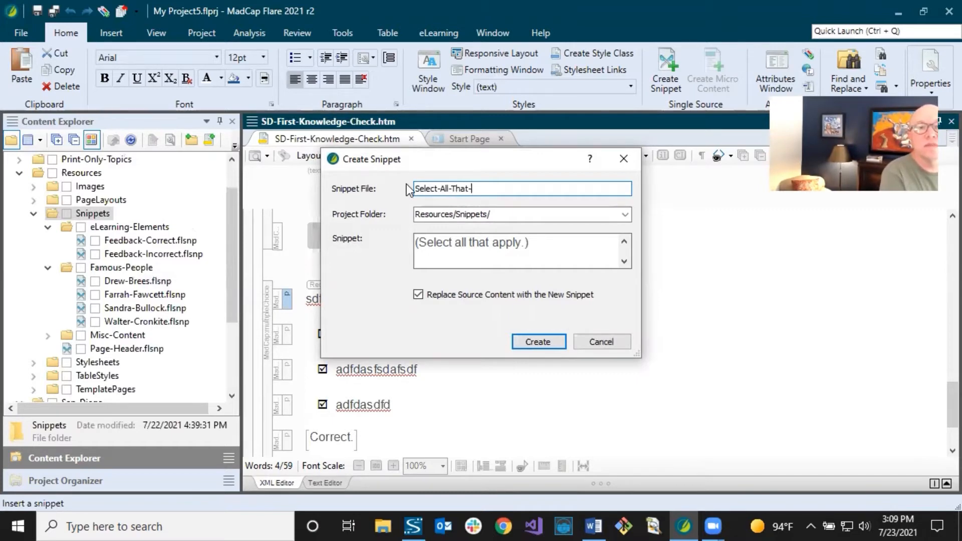
{"action": "type", "text": "Appl7y"}
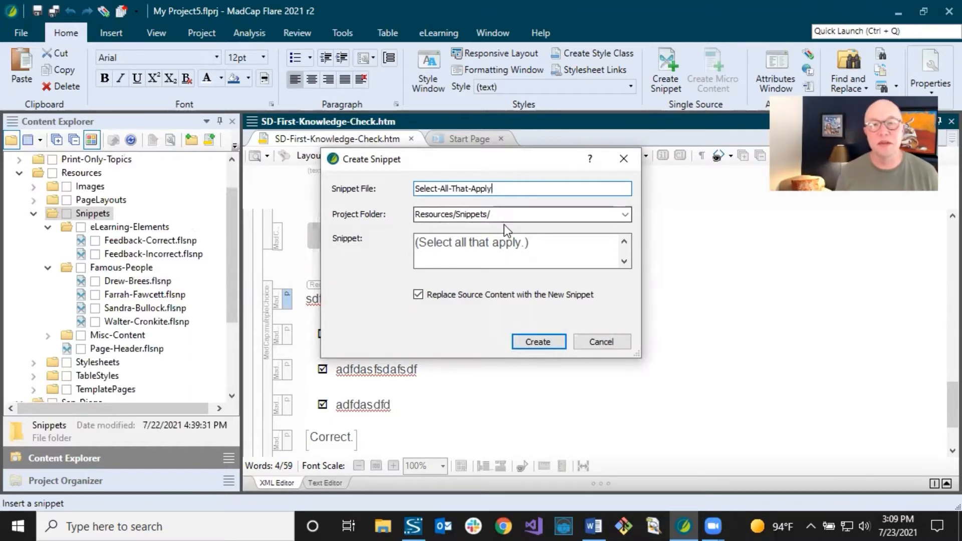
Step: Set the new snippet's project folder to Resources/Snippets/eLearning-Elements and create it, replacing the source text with the snippet
{"action": "left_click", "coordinate": [625, 215]}
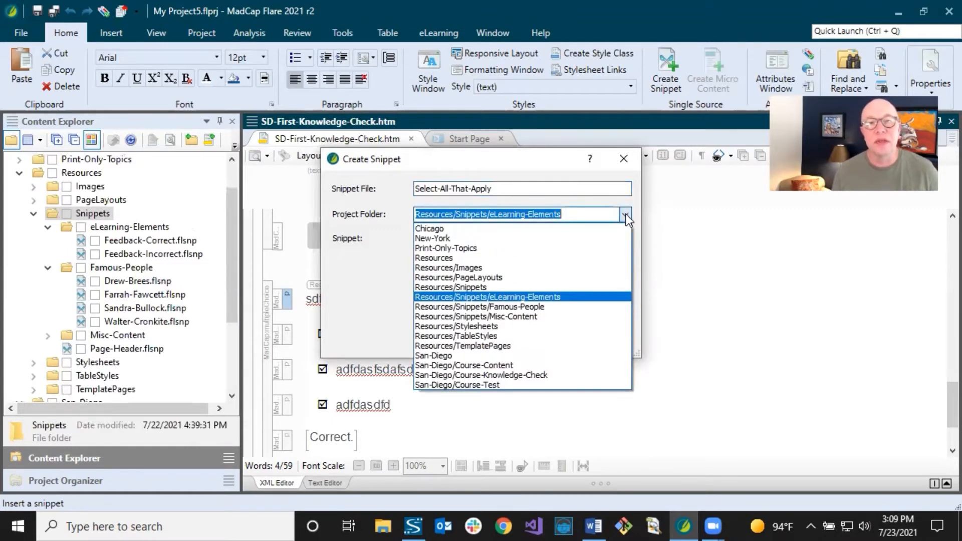
{"action": "left_click", "coordinate": [627, 214]}
{"action": "left_click", "coordinate": [626, 215]}
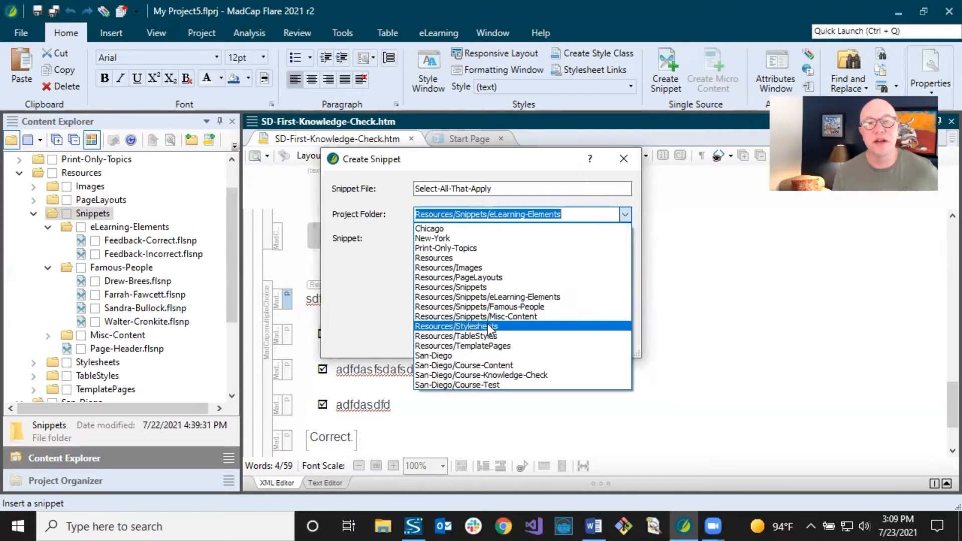
{"action": "left_click", "coordinate": [491, 299]}
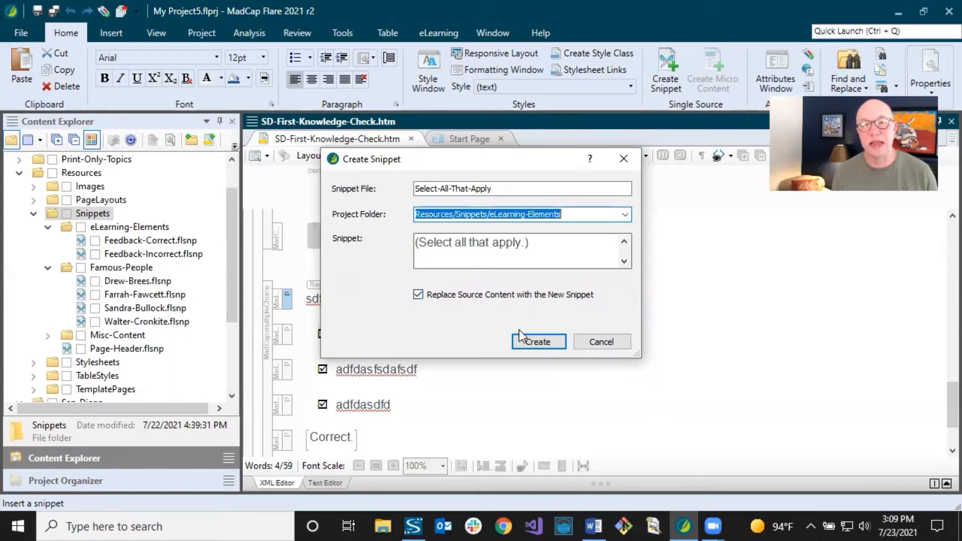
{"action": "left_click", "coordinate": [534, 341]}
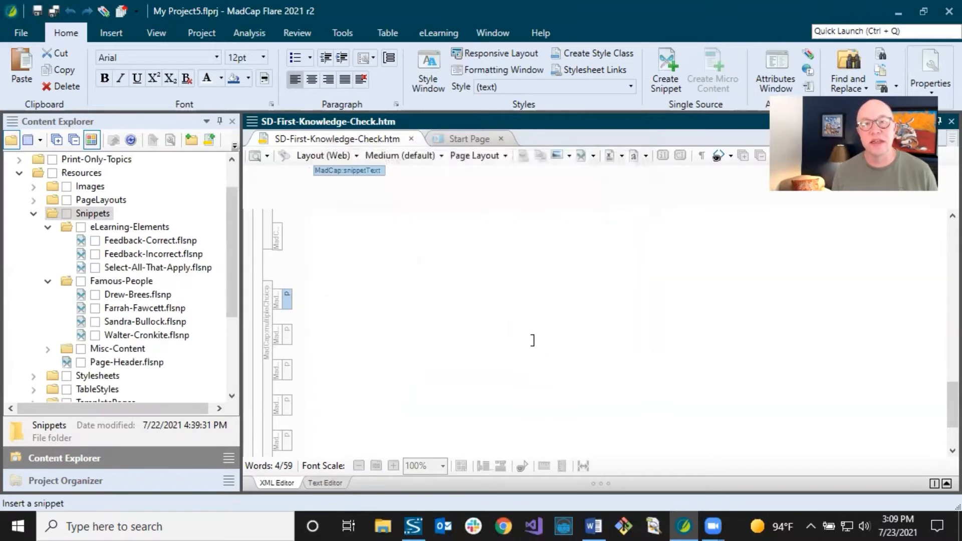
Step: Review the select-all, Correct and Incorrect snippets in the multiple-answer question, and save the topic
{"action": "left_click", "coordinate": [375, 298]}
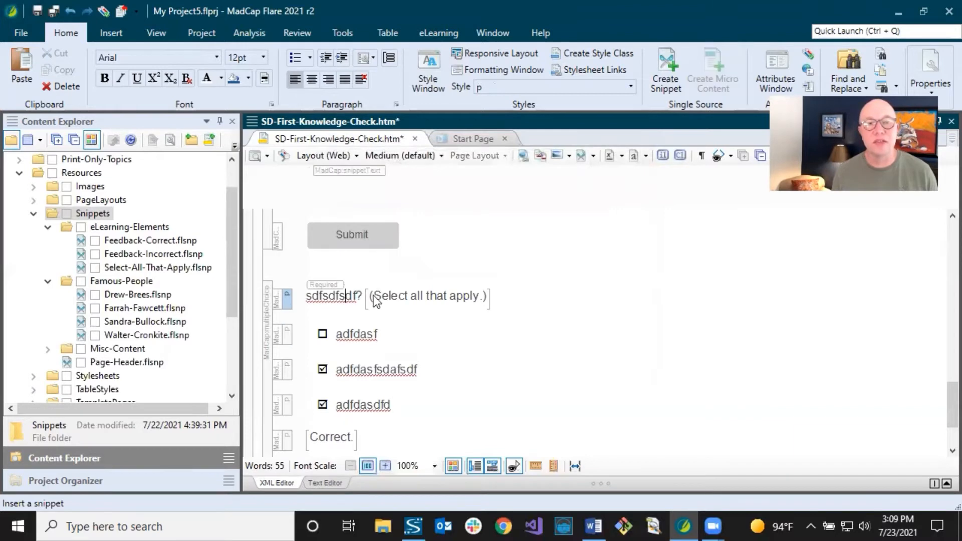
{"action": "scroll", "coordinate": [388, 257], "scroll_direction": "down", "scroll_amount": 1}
{"action": "scroll", "coordinate": [394, 257], "scroll_direction": "up", "scroll_amount": 1}
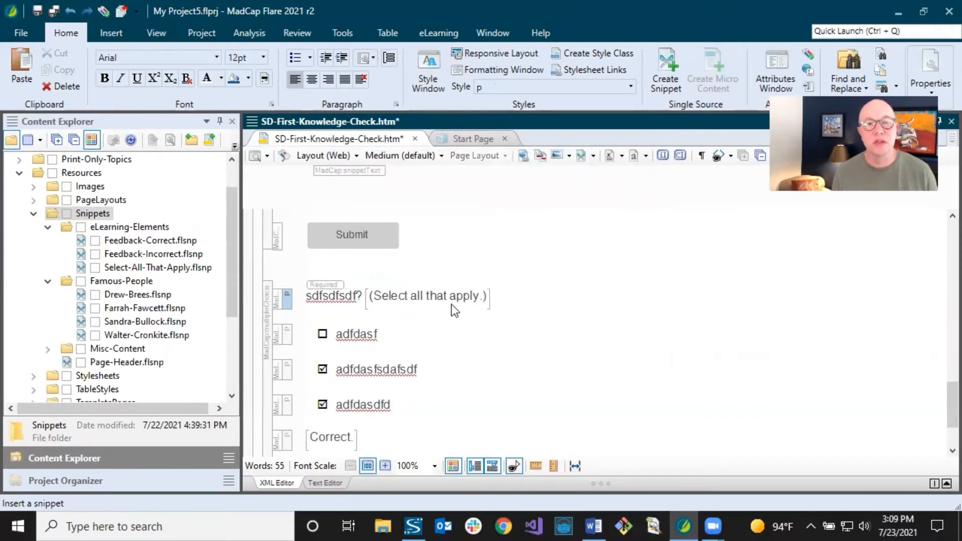
{"action": "scroll", "coordinate": [464, 326], "scroll_direction": "down", "scroll_amount": 2}
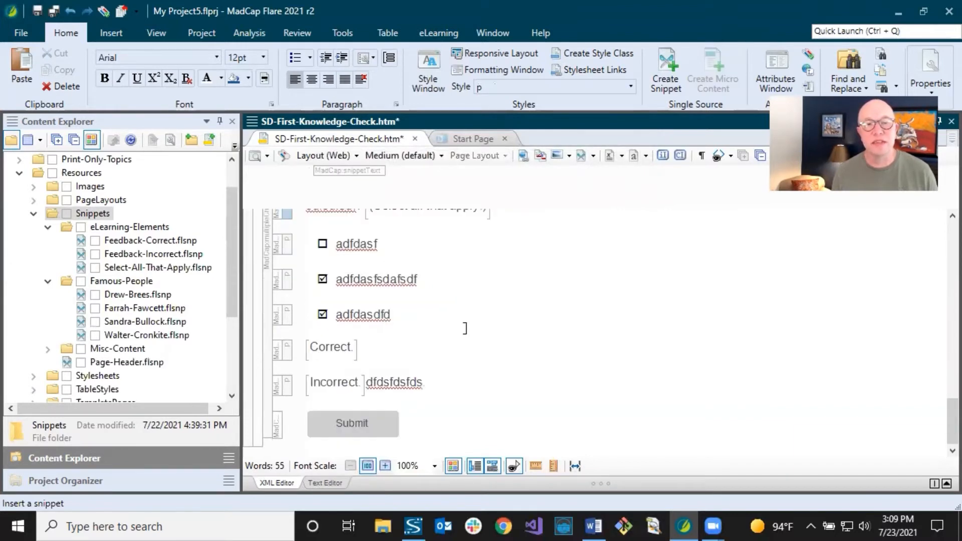
{"action": "left_click", "coordinate": [336, 353]}
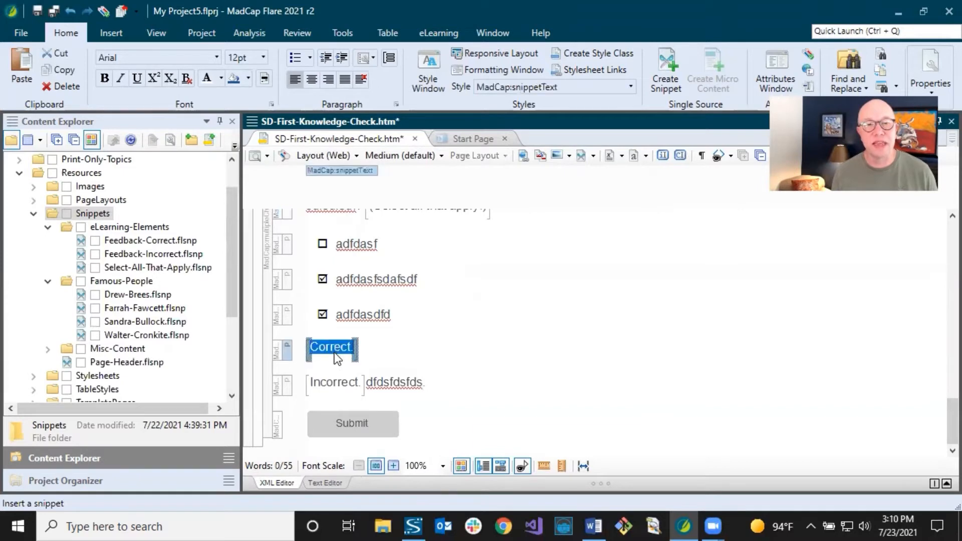
{"action": "left_click", "coordinate": [337, 388]}
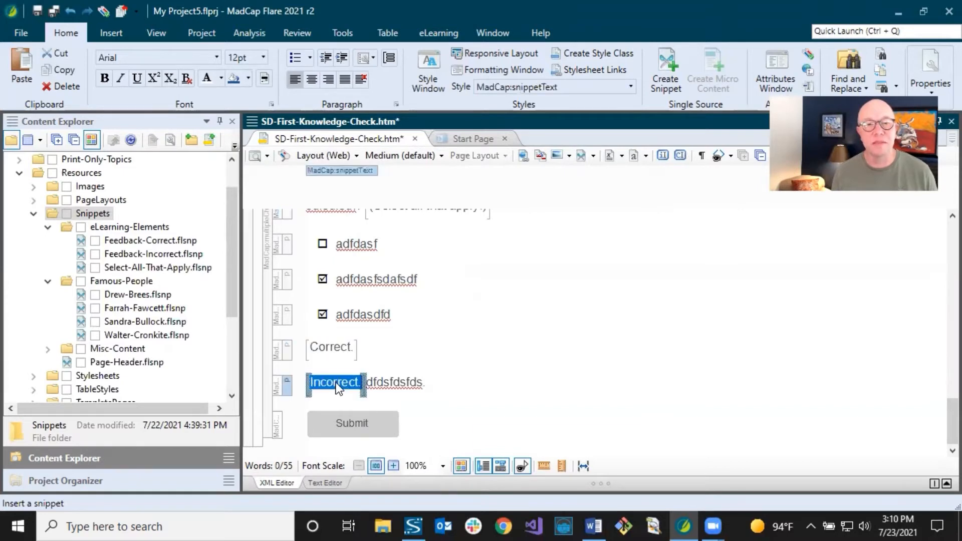
{"action": "left_click", "coordinate": [392, 384]}
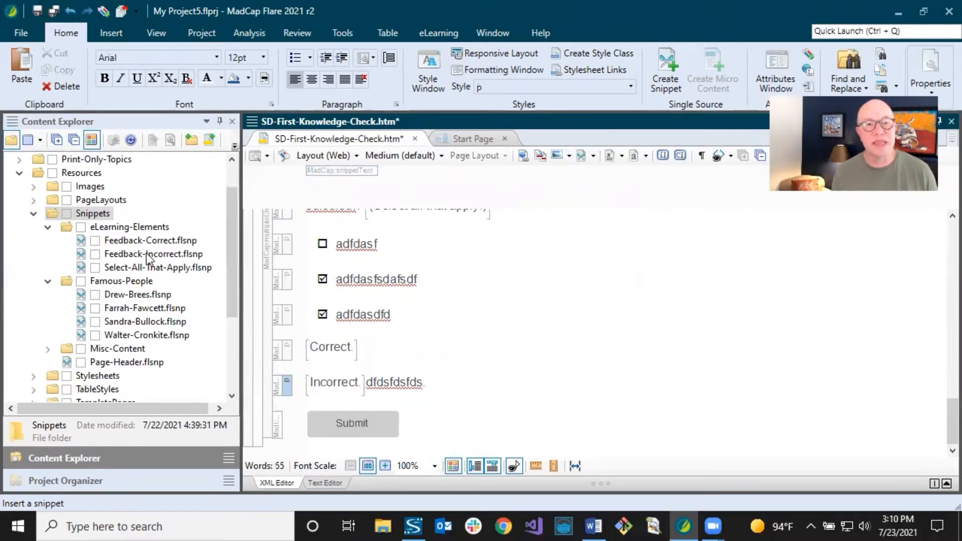
{"action": "scroll", "coordinate": [396, 351], "scroll_direction": "up", "scroll_amount": 3}
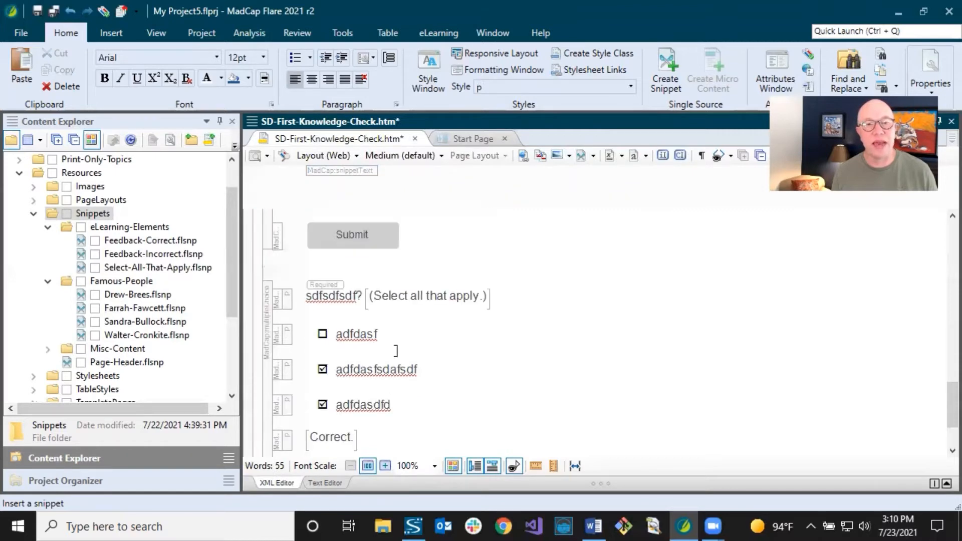
{"action": "left_click", "coordinate": [347, 296]}
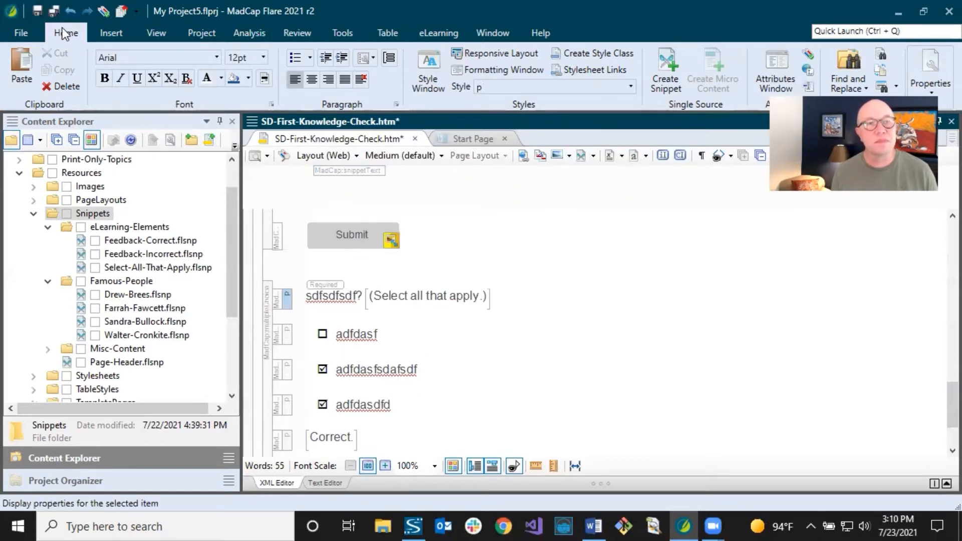
{"action": "left_click", "coordinate": [53, 13]}
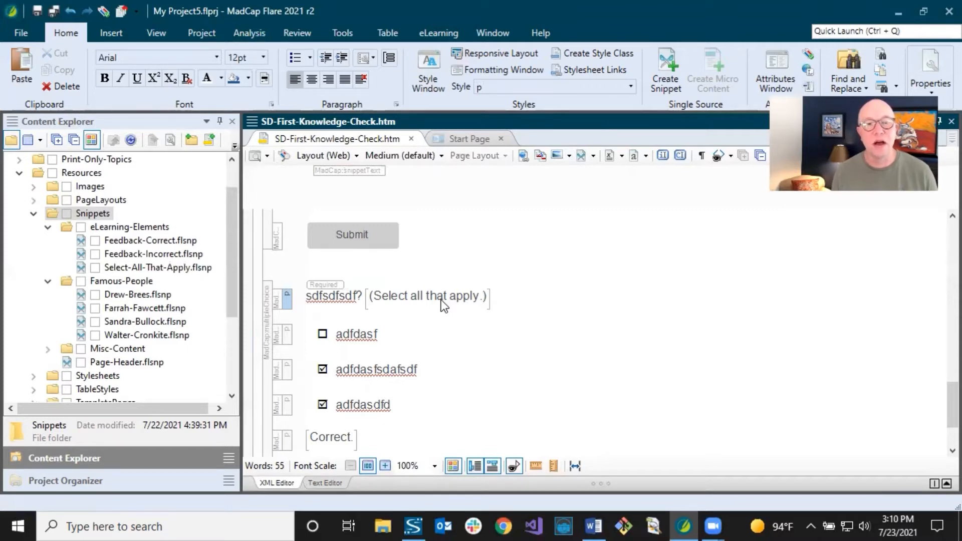
Step: In the Select-All-That-Apply snippet file, wrap the text in a paragraph tag, delete the extra empty paragraph and save the file
{"action": "double_click", "coordinate": [174, 268]}
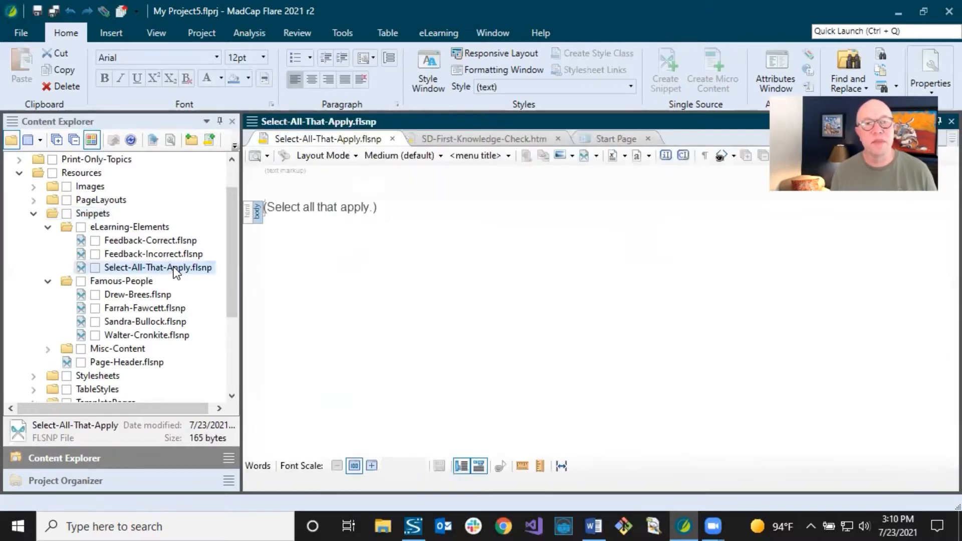
{"action": "left_click", "coordinate": [401, 207]}
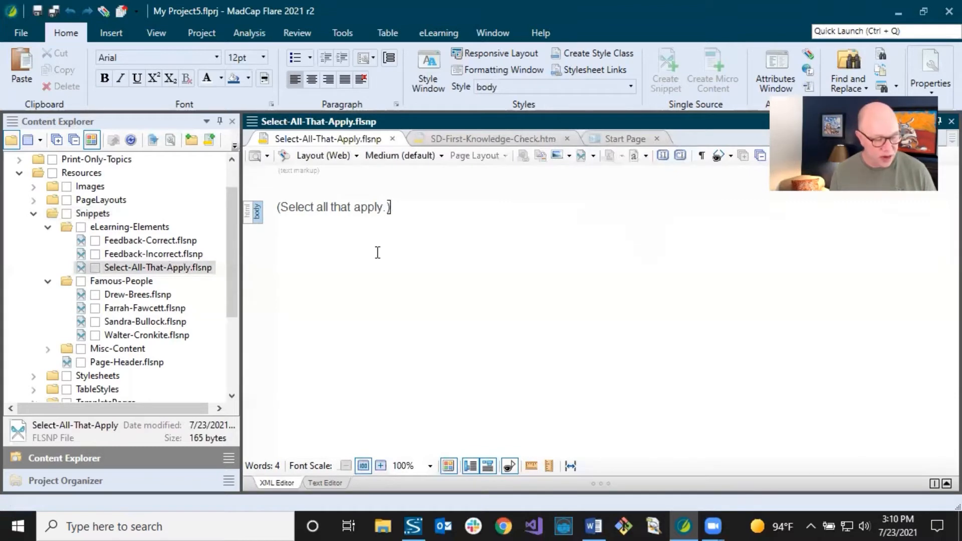
{"action": "key", "text": "Return"}
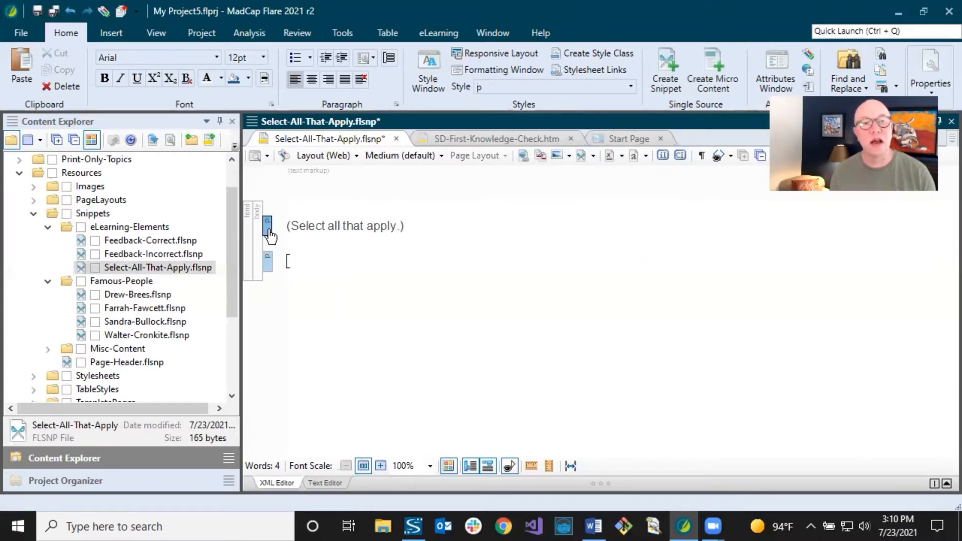
{"action": "right_click", "coordinate": [270, 258]}
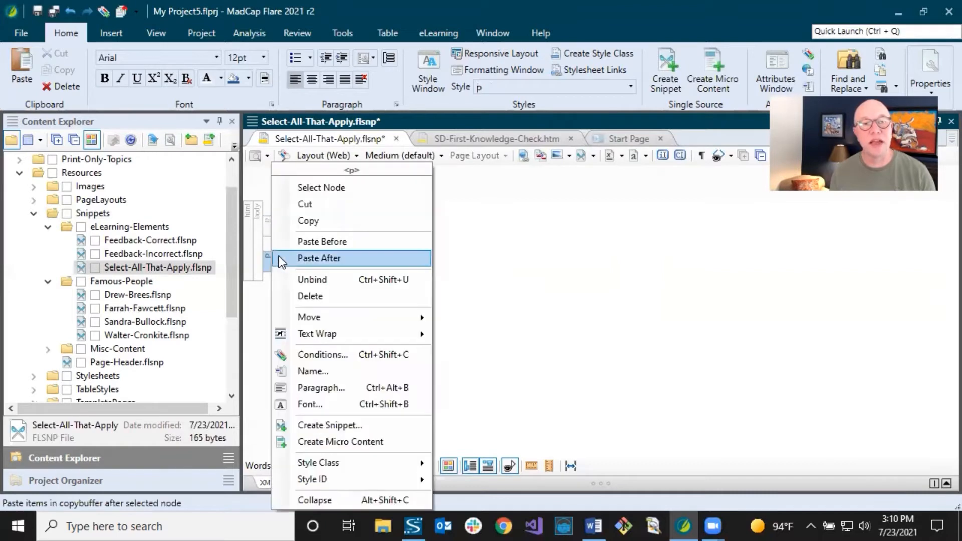
{"action": "left_click", "coordinate": [317, 294]}
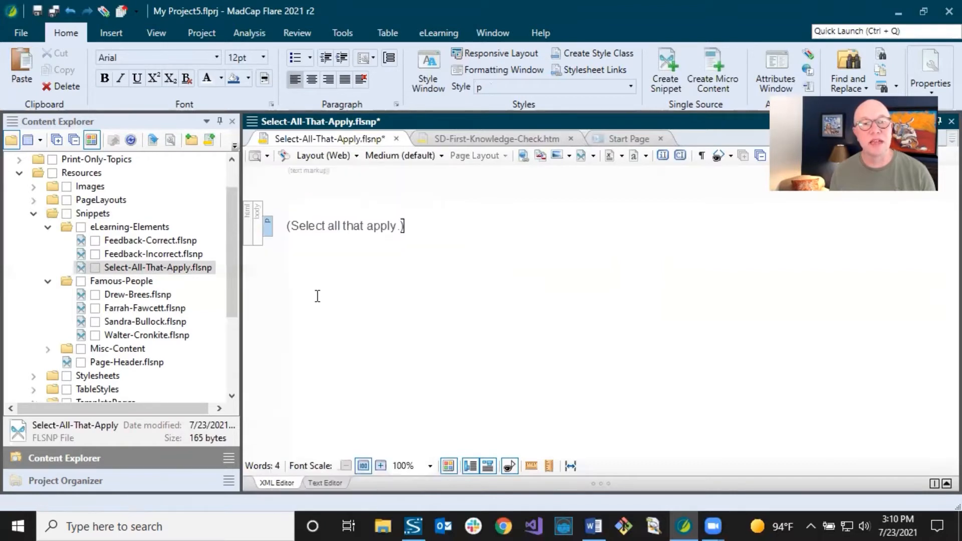
{"action": "left_click", "coordinate": [43, 14]}
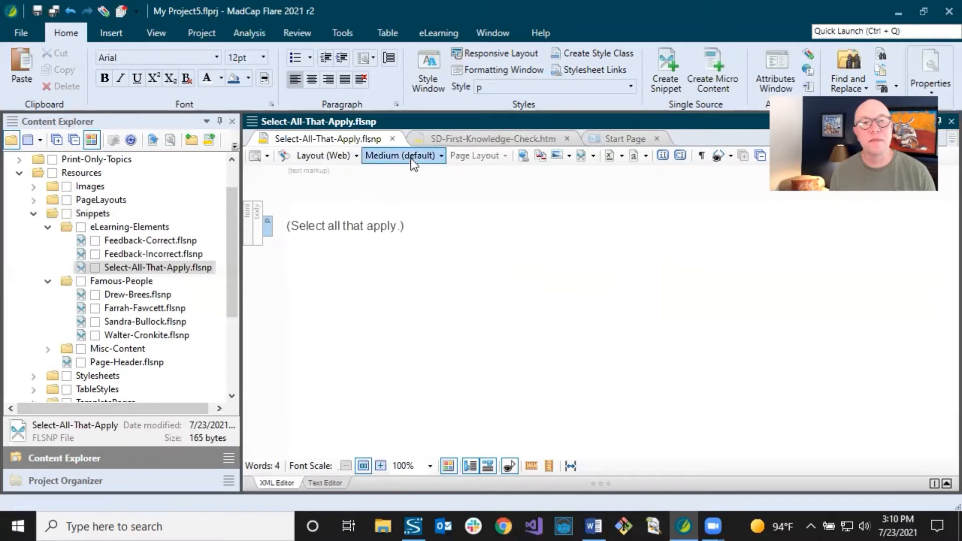
Step: Back in the SD-First-Knowledge-Check topic, look over the recently used snippets and other snippet insertion options without inserting anything
{"action": "left_click", "coordinate": [444, 137]}
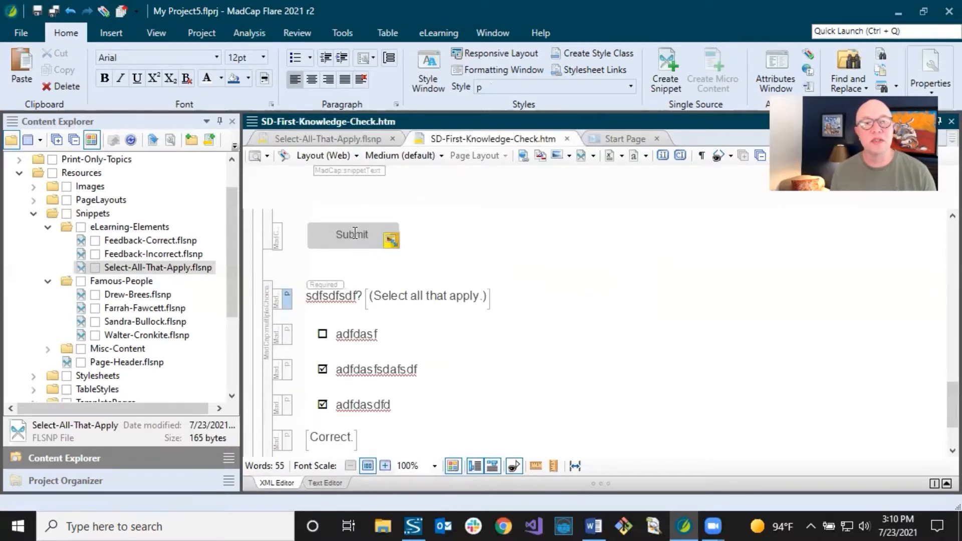
{"action": "left_click", "coordinate": [371, 243]}
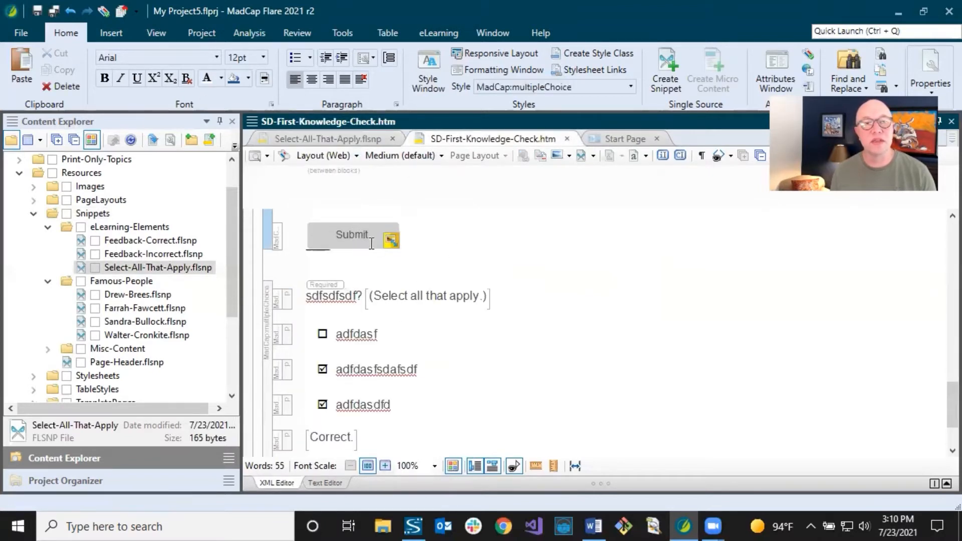
{"action": "left_click", "coordinate": [346, 297]}
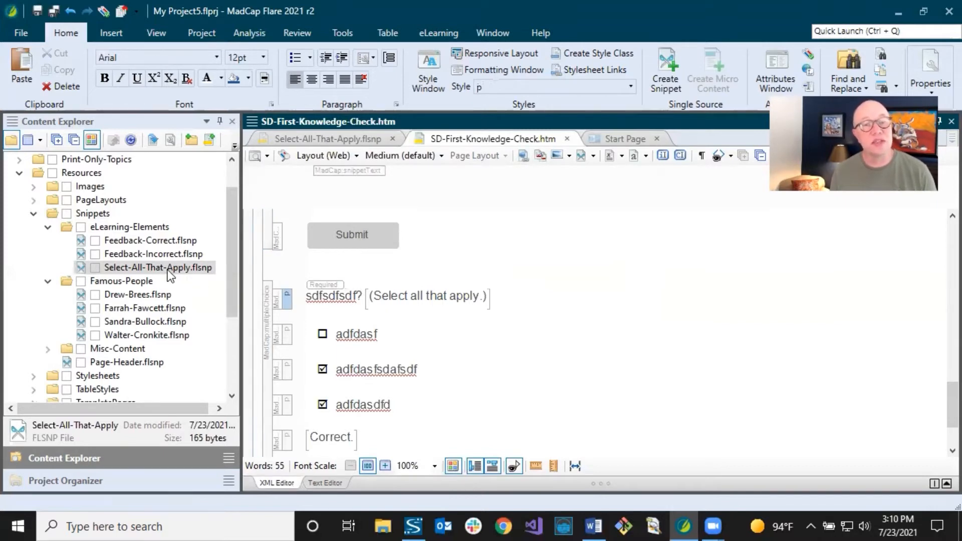
{"action": "left_click", "coordinate": [593, 156]}
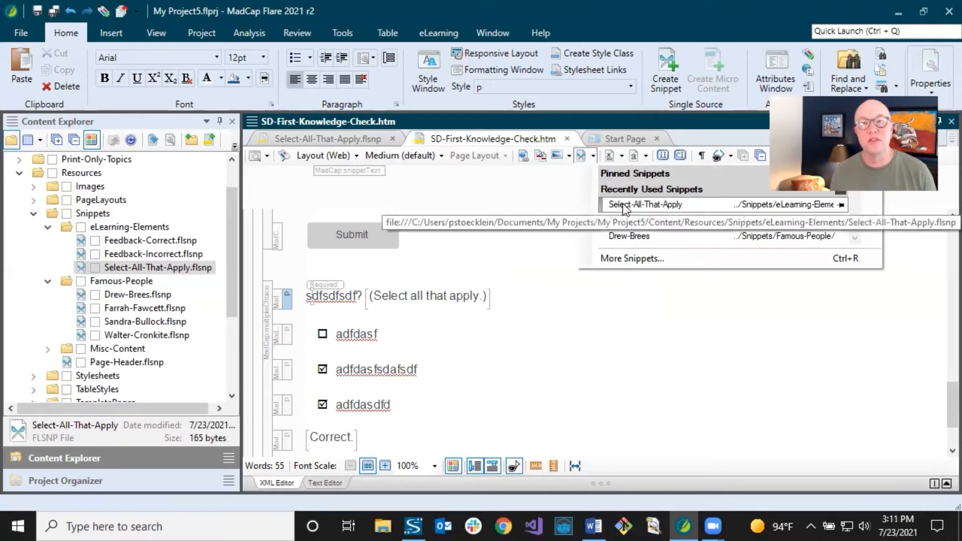
{"action": "left_click", "coordinate": [552, 202]}
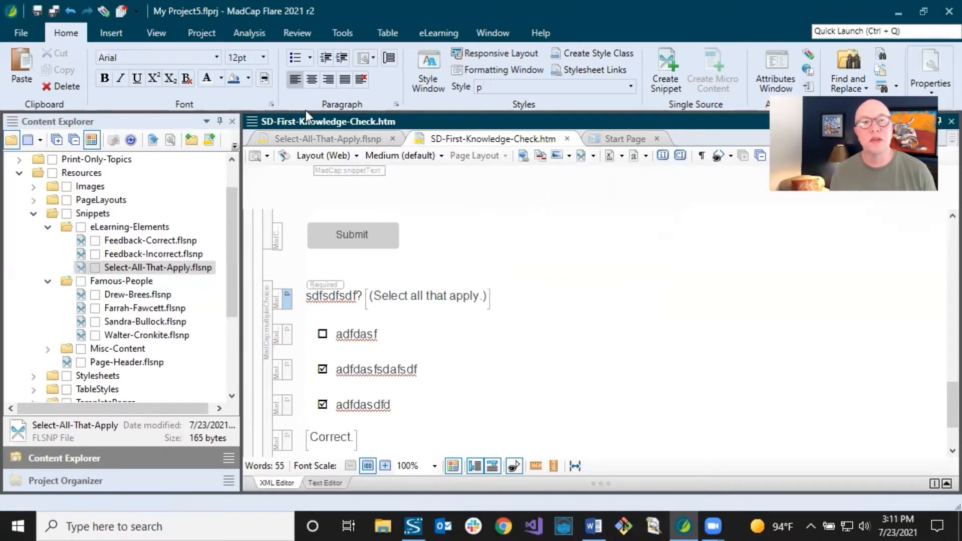
{"action": "left_click", "coordinate": [129, 35]}
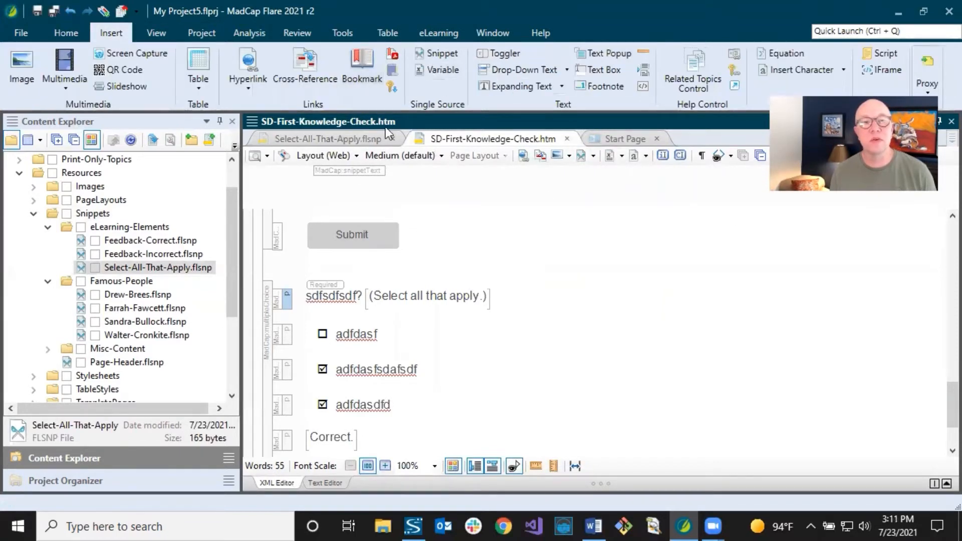
Step: Try inserting the Select-All-That-Apply snippet at the start of the multiple-answer question's text, check its source file and undo the insertion
{"action": "left_click", "coordinate": [158, 273]}
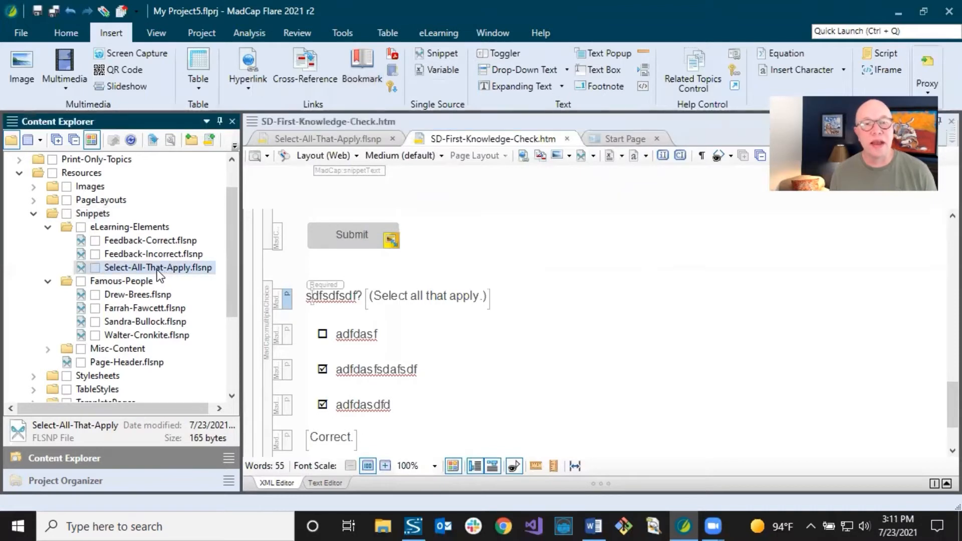
{"action": "left_click_drag", "start_coordinate": [157, 272], "coordinate": [308, 299]}
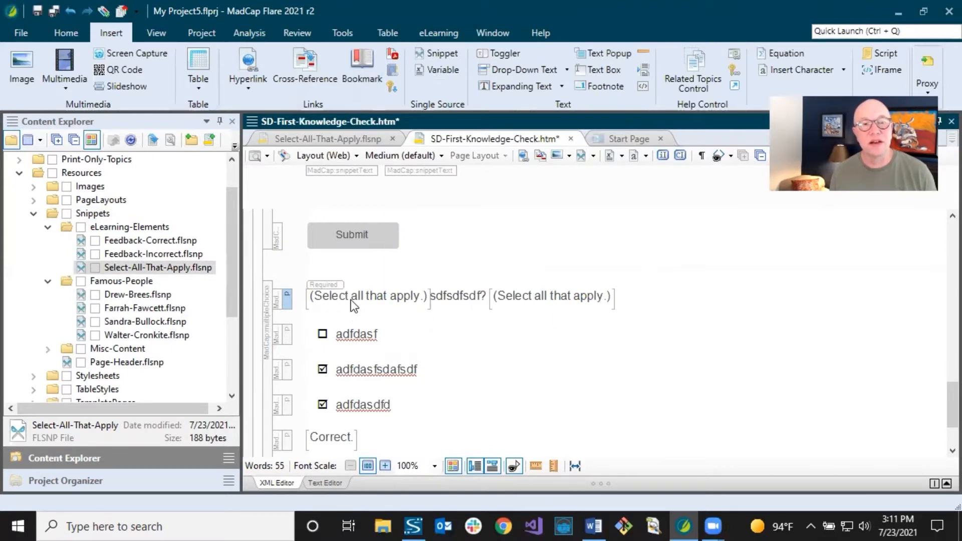
{"action": "mouse_move", "coordinate": [365, 300]}
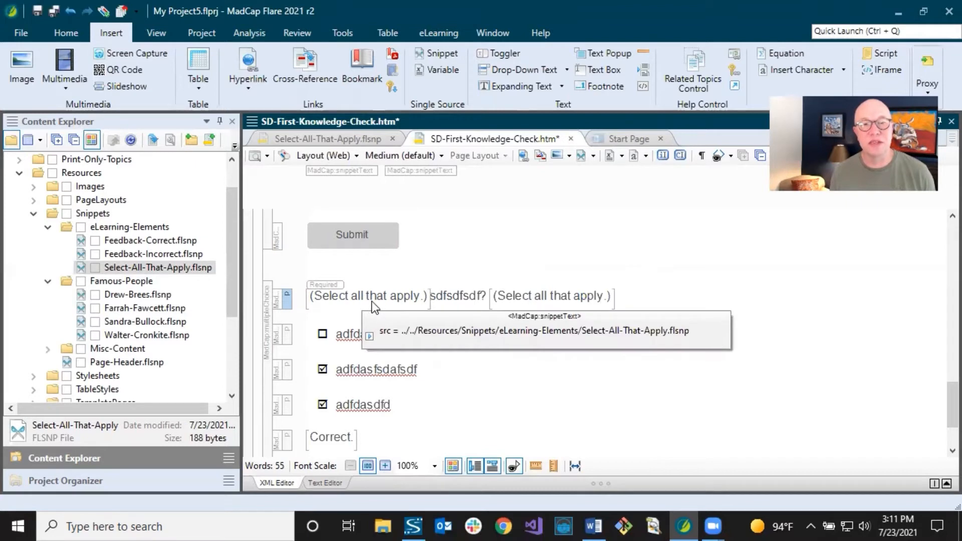
{"action": "left_click", "coordinate": [73, 11]}
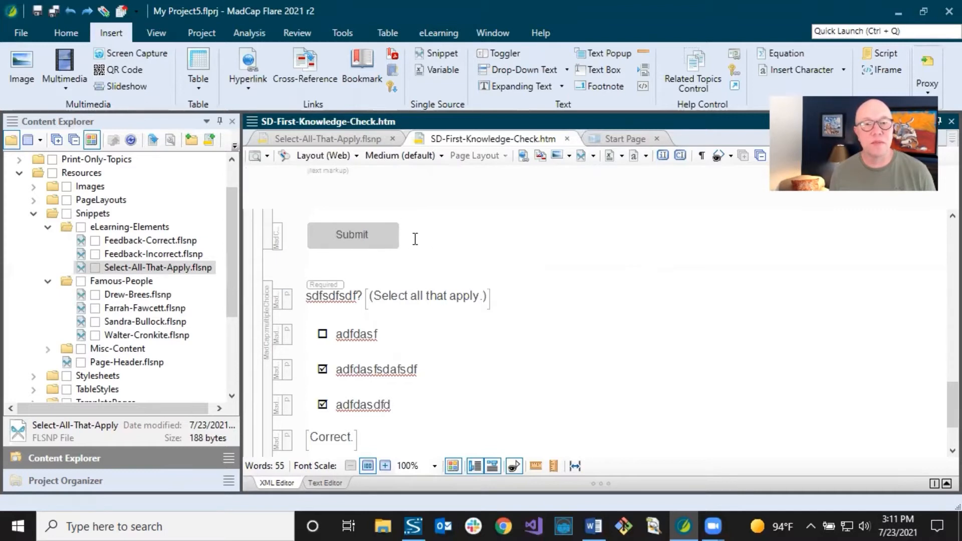
Step: Add an empty paragraph between the two questions, insert the Select-All-That-Apply snippet there as a block and check its source file
{"action": "scroll", "coordinate": [415, 241], "scroll_direction": "up", "scroll_amount": 2}
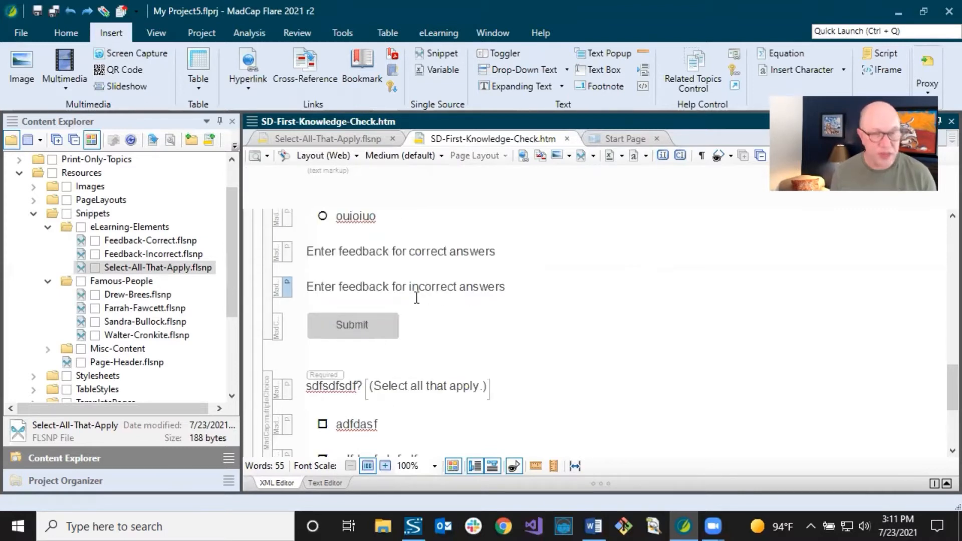
{"action": "key", "text": "Down"}
{"action": "key", "text": "Down"}
{"action": "key", "text": "Down"}
{"action": "key", "text": "Down"}
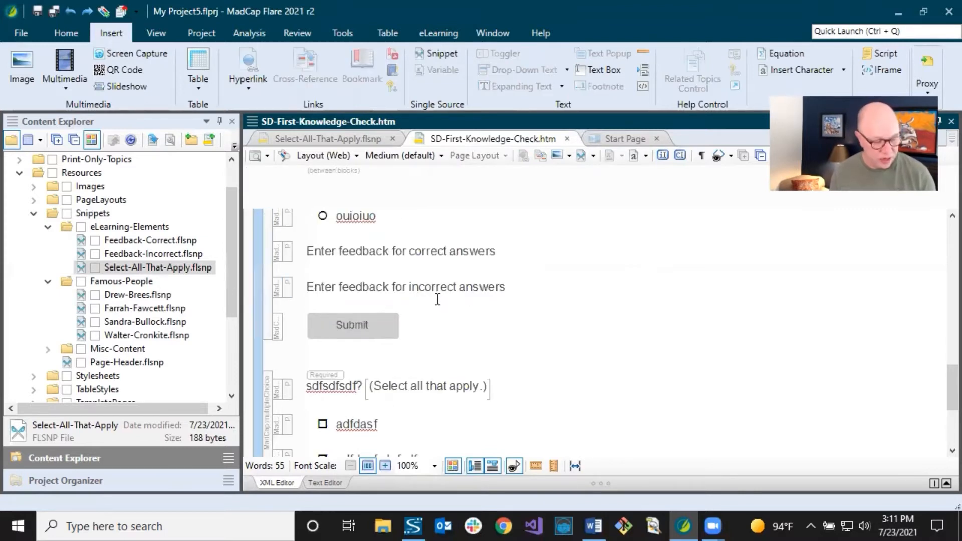
{"action": "key", "text": "Return"}
{"action": "left_click_drag", "start_coordinate": [159, 270], "coordinate": [302, 372]}
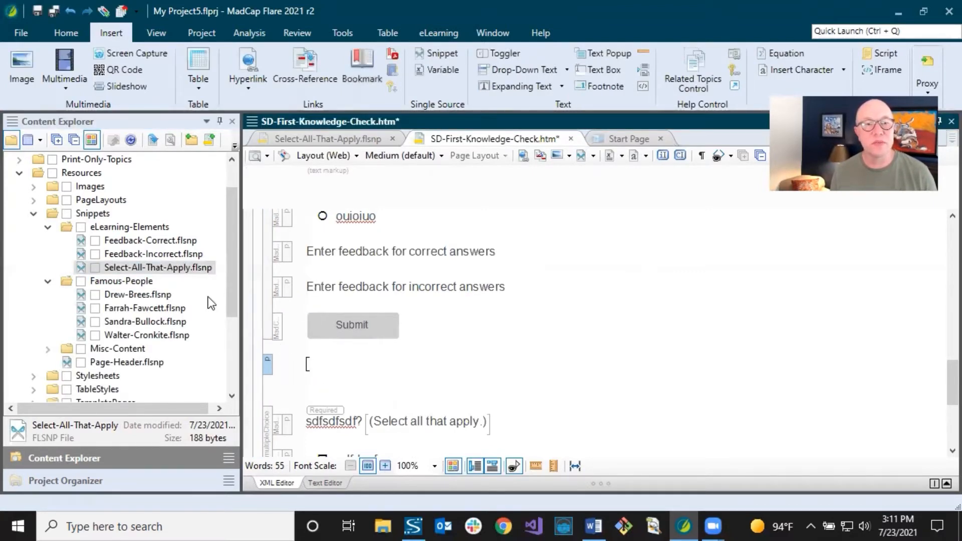
{"action": "left_click_drag", "start_coordinate": [171, 273], "coordinate": [307, 366]}
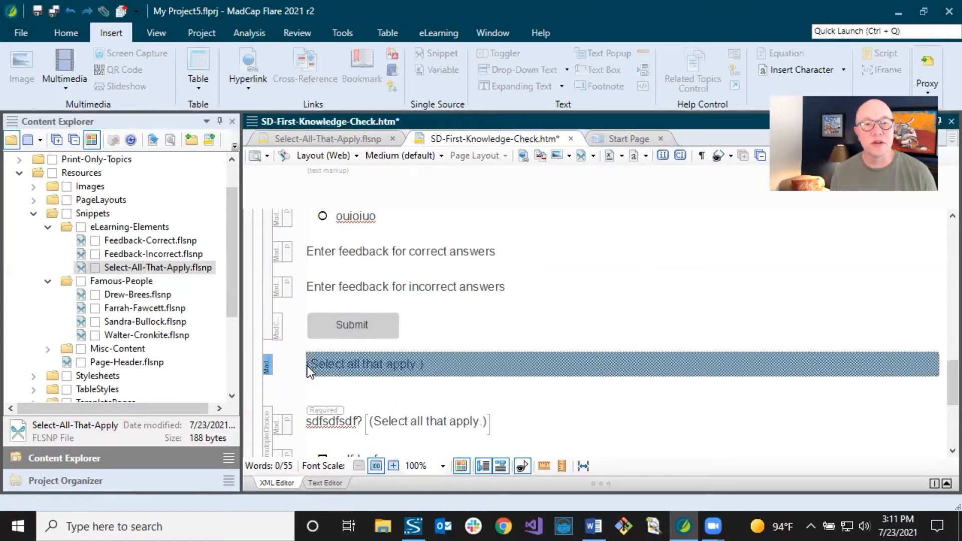
{"action": "left_click", "coordinate": [426, 287]}
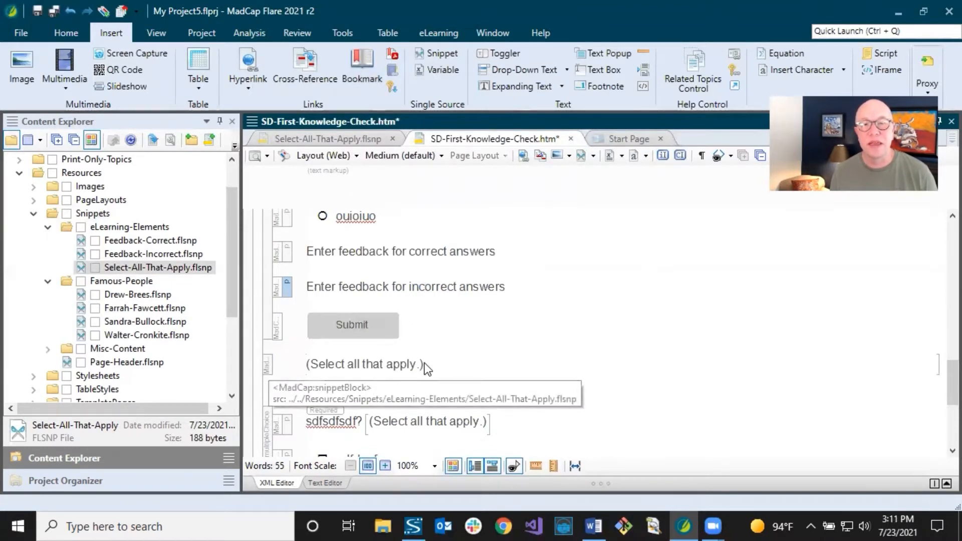
{"action": "left_click", "coordinate": [435, 373]}
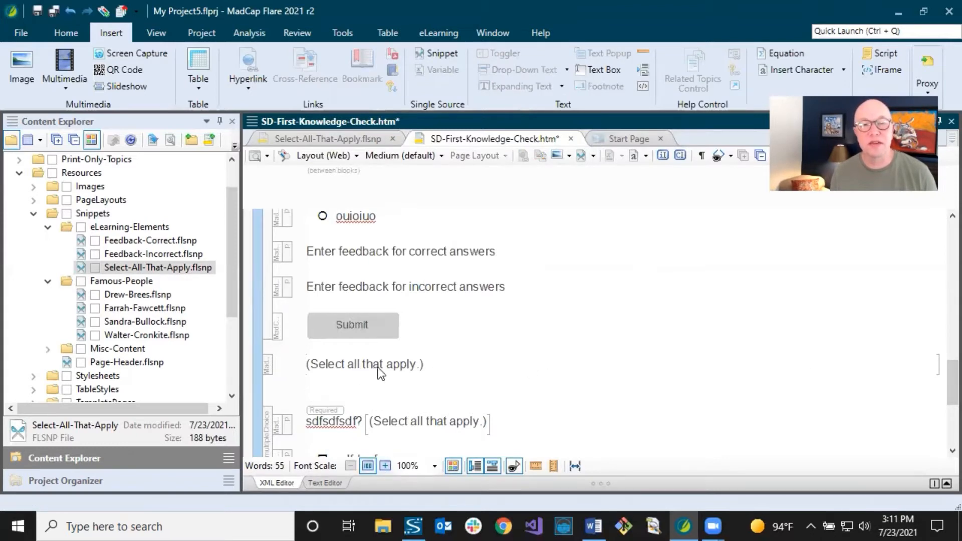
Step: Undo the block snippet, try inserting the Feedback-Correct snippet in the empty paragraph, save the topic and check the snippet's source file
{"action": "left_click", "coordinate": [73, 10]}
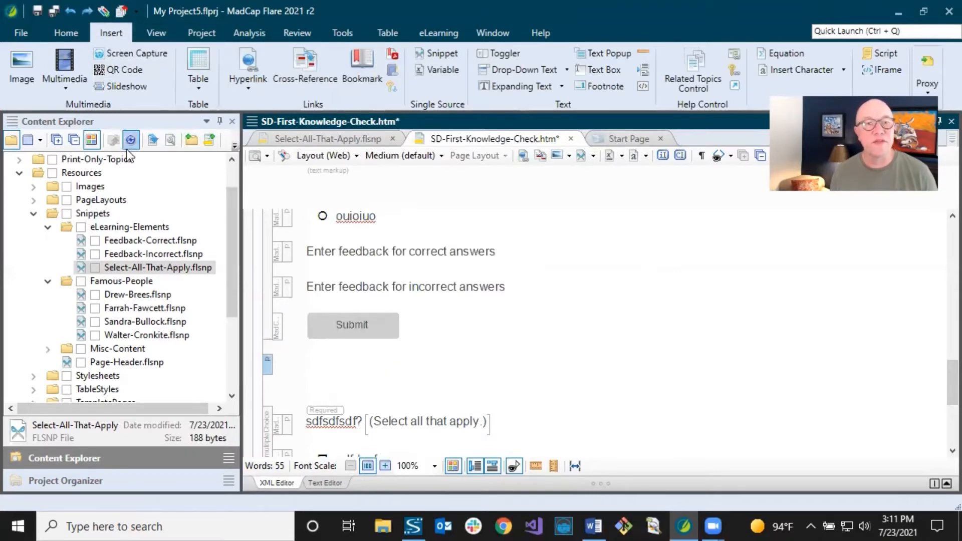
{"action": "left_click_drag", "start_coordinate": [151, 241], "coordinate": [309, 361]}
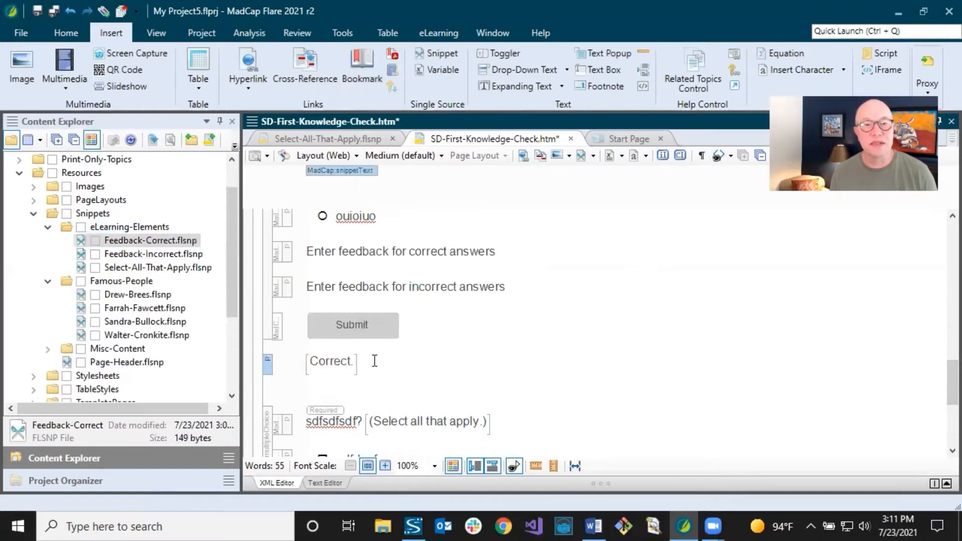
{"action": "left_click", "coordinate": [54, 12]}
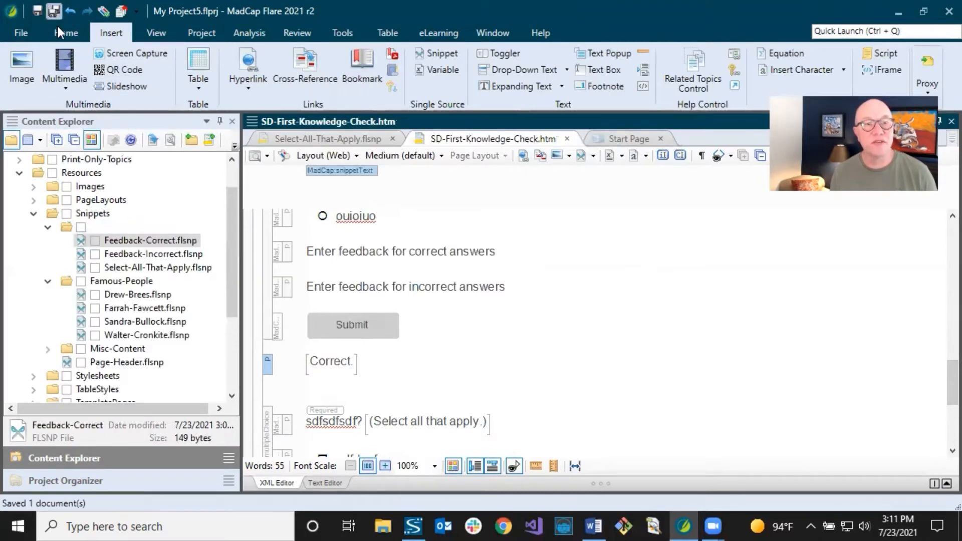
{"action": "left_click", "coordinate": [131, 238]}
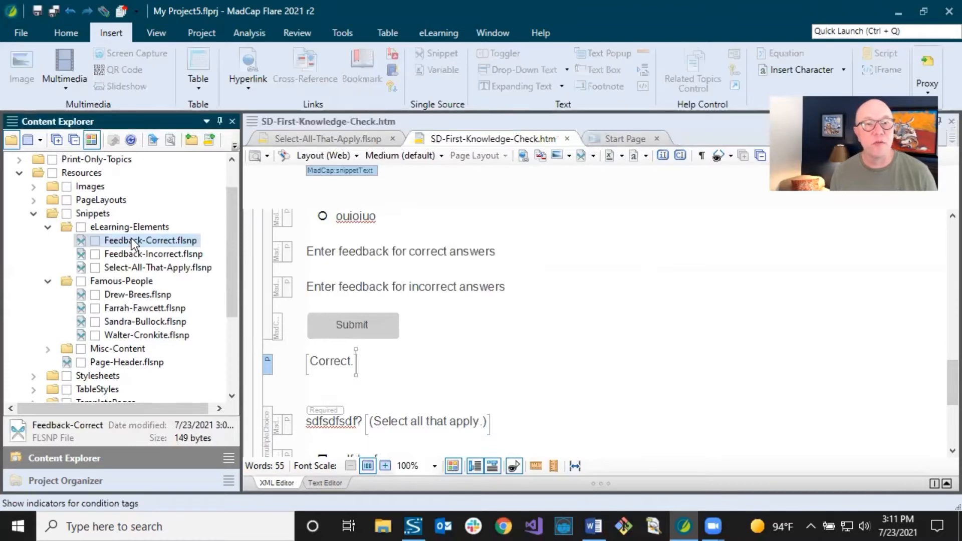
{"action": "double_click", "coordinate": [131, 238]}
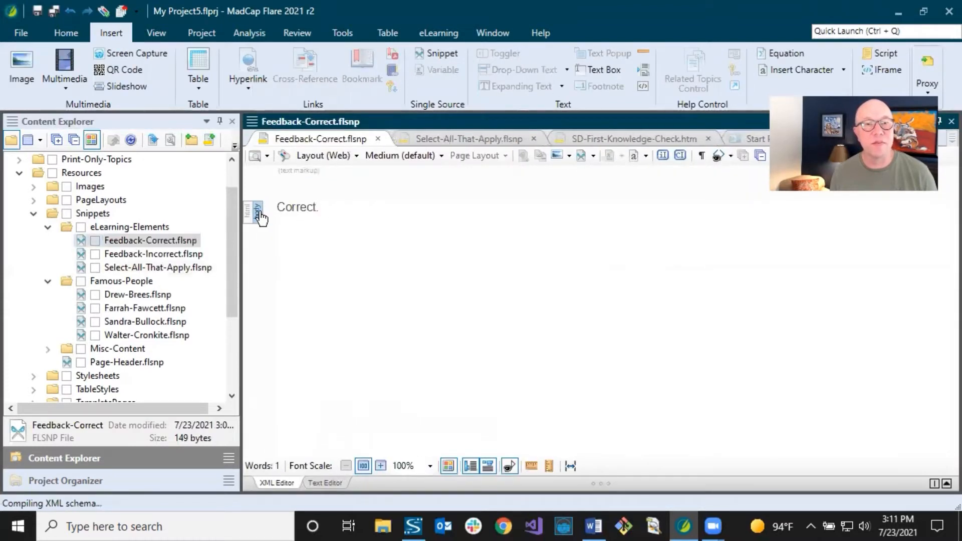
{"action": "left_click", "coordinate": [378, 139]}
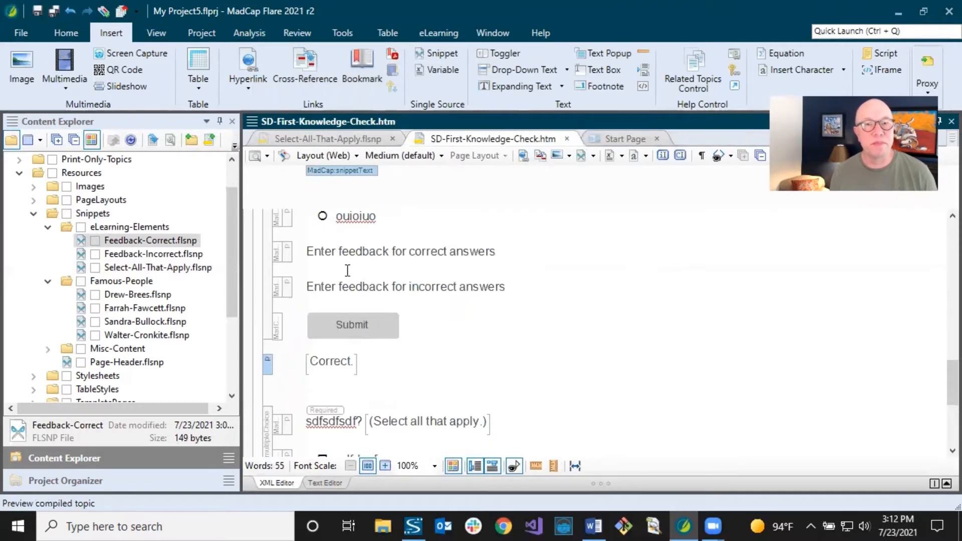
Step: Undo the Feedback-Correct insertion and the empty paragraph between the two questions, returning to the multiple-answer question's text
{"action": "left_click", "coordinate": [68, 13]}
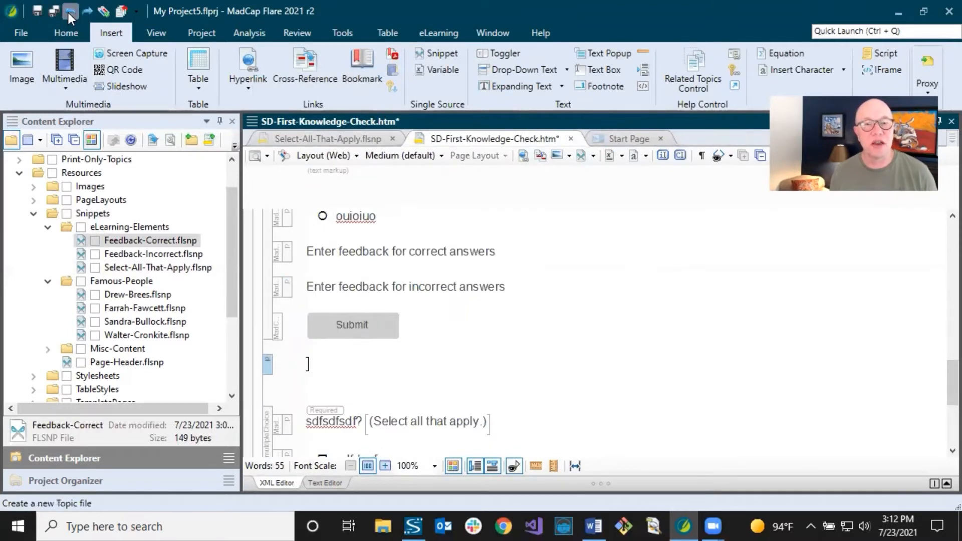
{"action": "left_click", "coordinate": [69, 13]}
{"action": "left_click", "coordinate": [453, 287]}
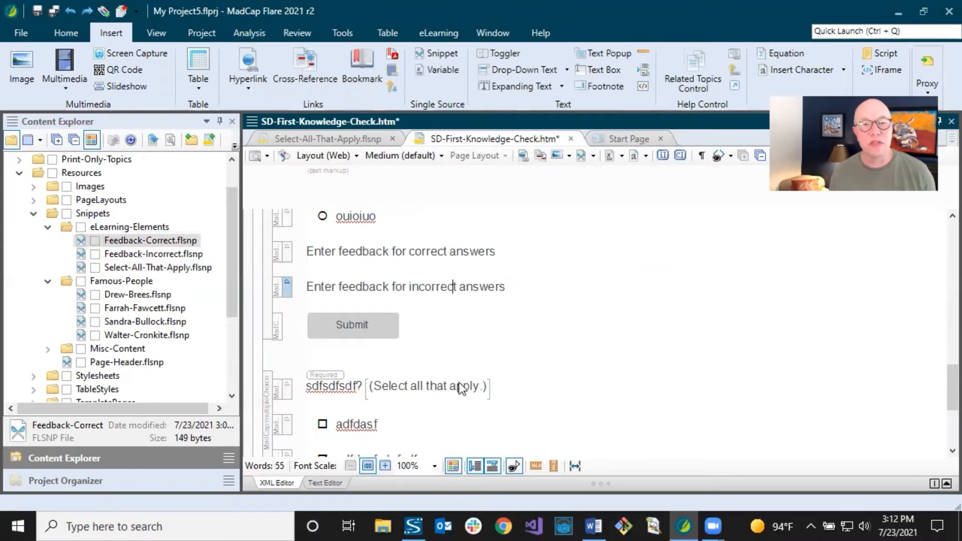
{"action": "left_click", "coordinate": [343, 389]}
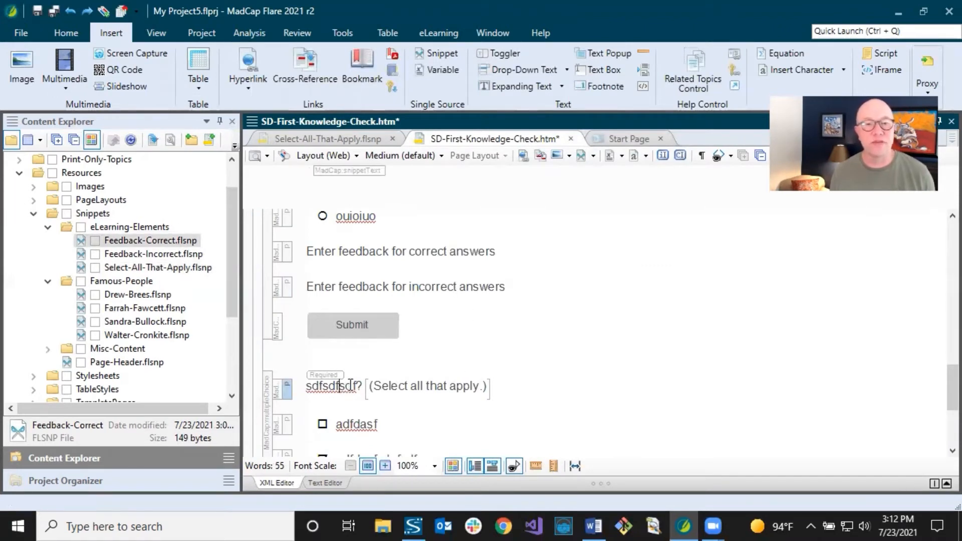
{"action": "scroll", "coordinate": [350, 384], "scroll_direction": "down", "scroll_amount": 3}
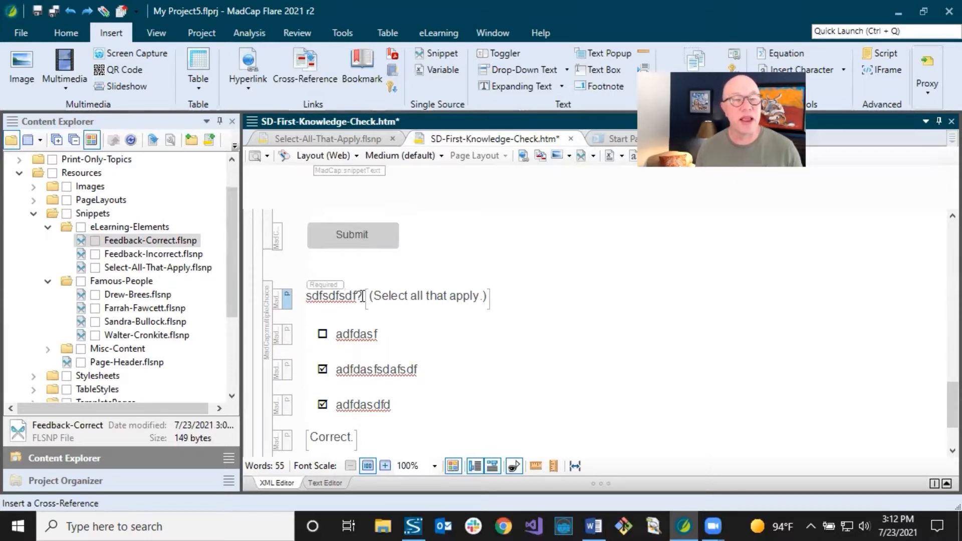
Step: Open Find and Replace in Files and set the search text to "(Select all that apply.)", copied from the Select-All-That-Apply snippet file
{"action": "left_click", "coordinate": [70, 38]}
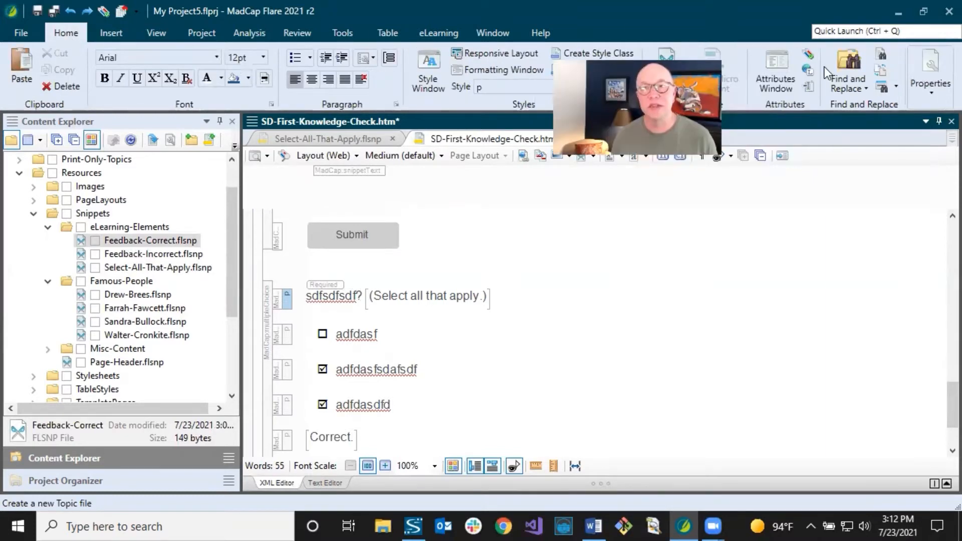
{"action": "left_click", "coordinate": [858, 64]}
{"action": "left_click", "coordinate": [836, 185]}
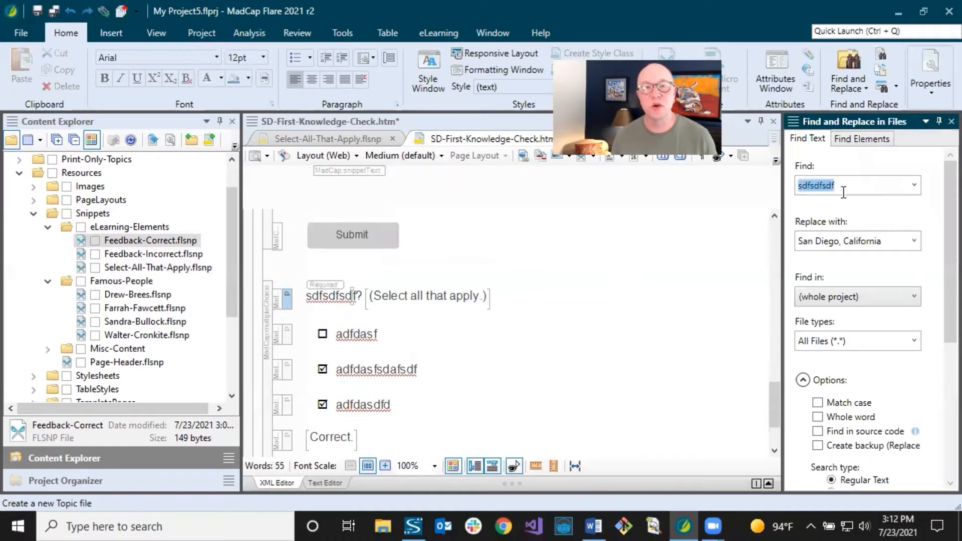
{"action": "left_click", "coordinate": [848, 187]}
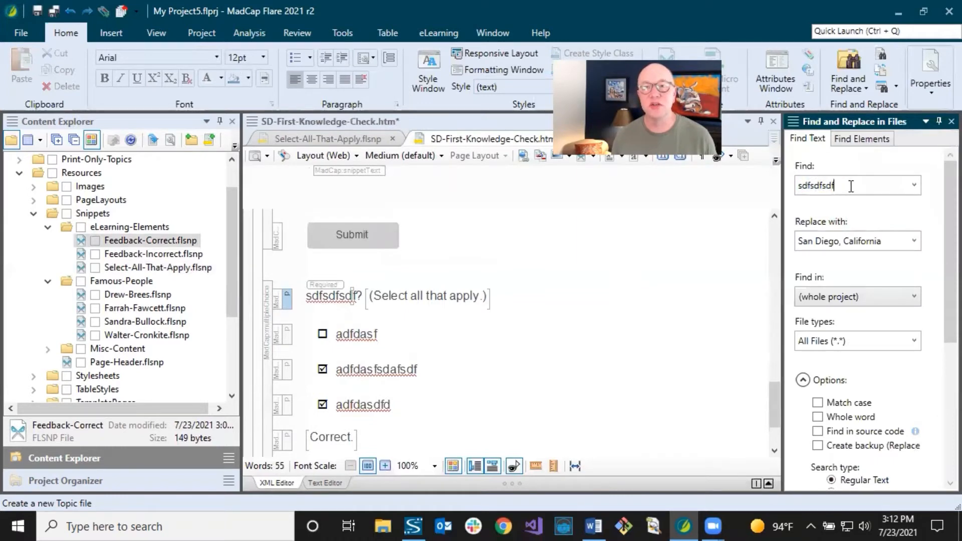
{"action": "left_click", "coordinate": [176, 272]}
{"action": "double_click", "coordinate": [176, 272]}
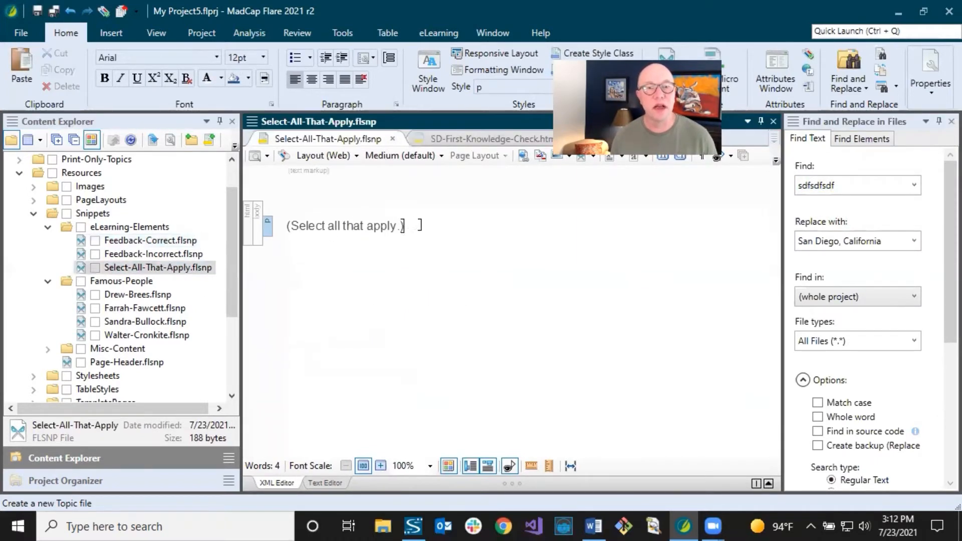
{"action": "left_click_drag", "start_coordinate": [403, 226], "coordinate": [291, 226]}
{"action": "left_click_drag", "start_coordinate": [439, 233], "coordinate": [283, 229]}
{"action": "key", "text": "ctrl+c"}
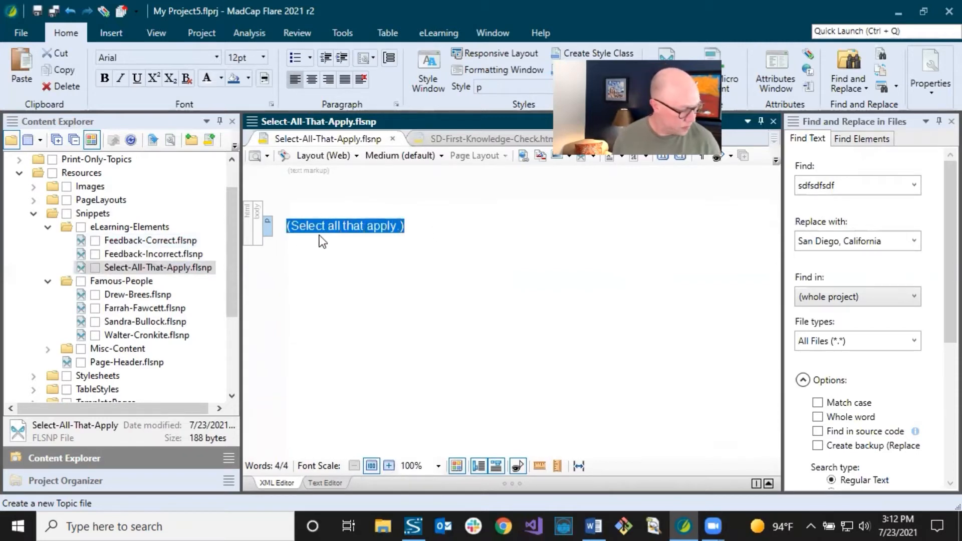
{"action": "left_click_drag", "start_coordinate": [863, 184], "coordinate": [803, 185]}
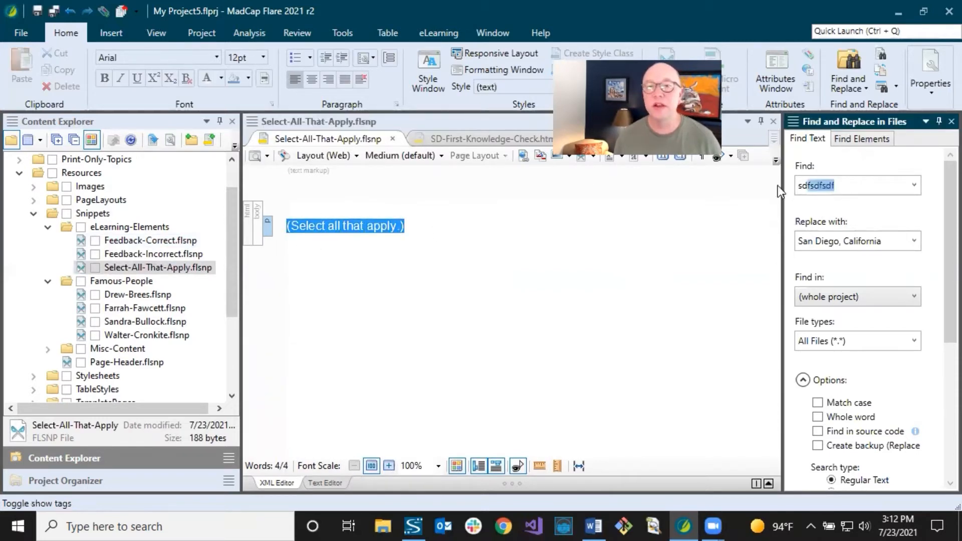
{"action": "key", "text": "ctrl+v"}
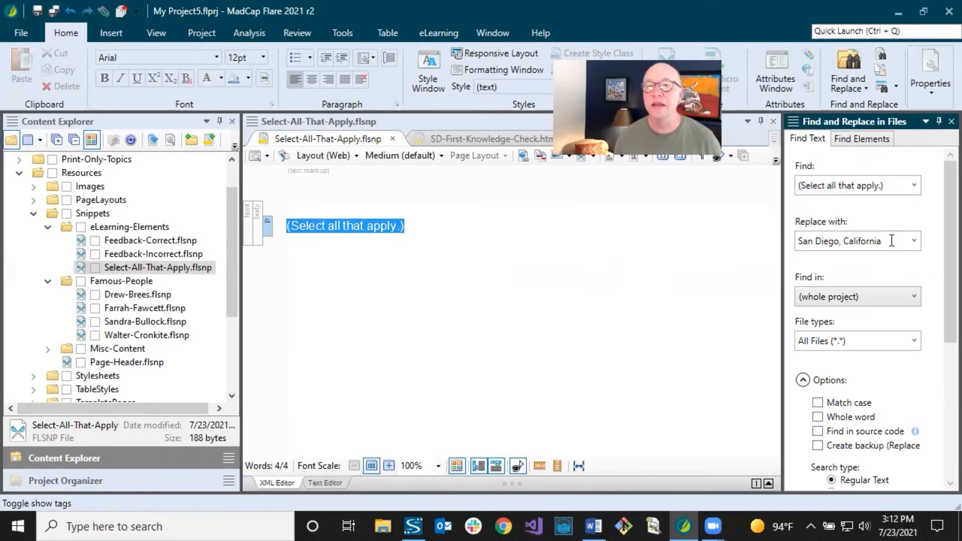
Step: Widen the Find and Replace pane, clear the replacement text and find all occurrences of the search text in the whole project
{"action": "left_click_drag", "start_coordinate": [892, 241], "coordinate": [798, 242]}
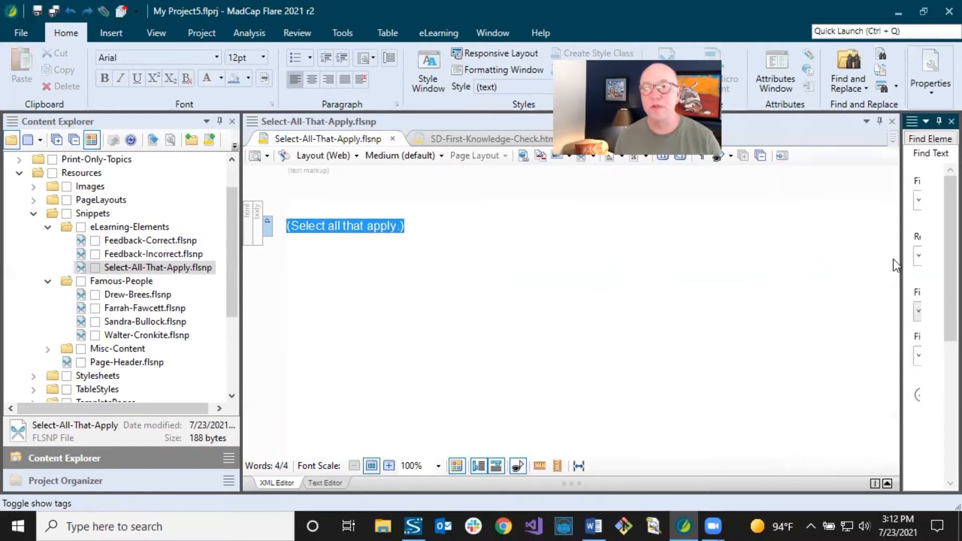
{"action": "left_click_drag", "start_coordinate": [902, 251], "coordinate": [739, 263]}
{"action": "scroll", "coordinate": [873, 248], "scroll_direction": "down", "scroll_amount": 2}
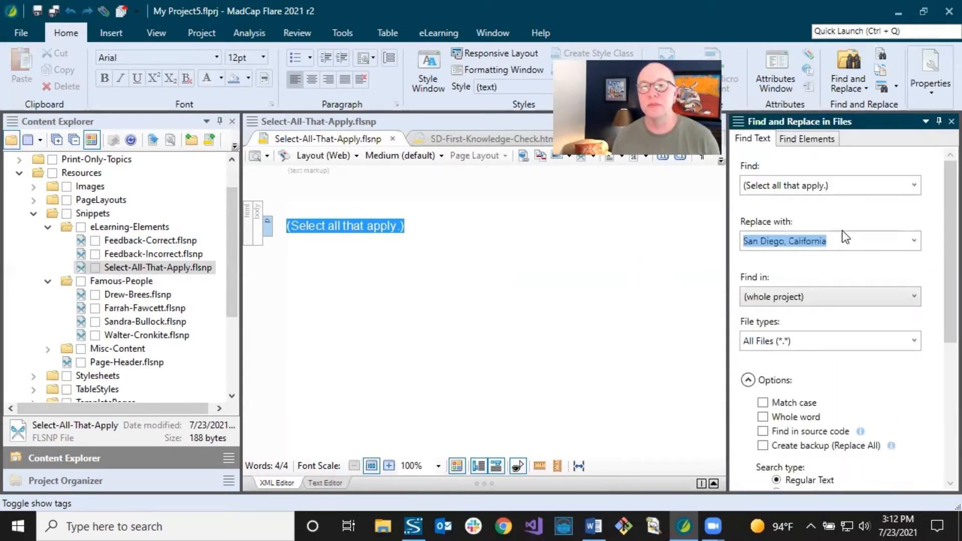
{"action": "left_click_drag", "start_coordinate": [881, 241], "coordinate": [731, 253]}
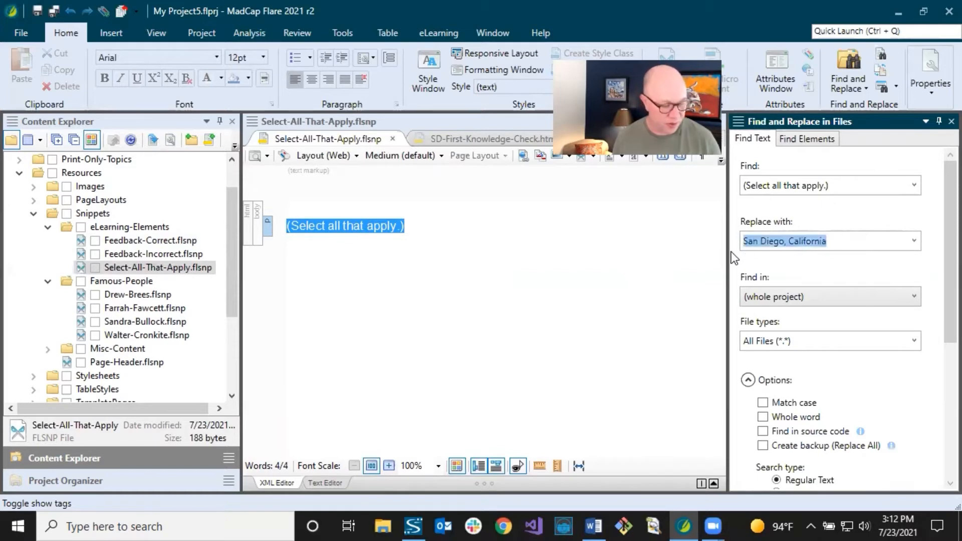
{"action": "key", "text": "Delete"}
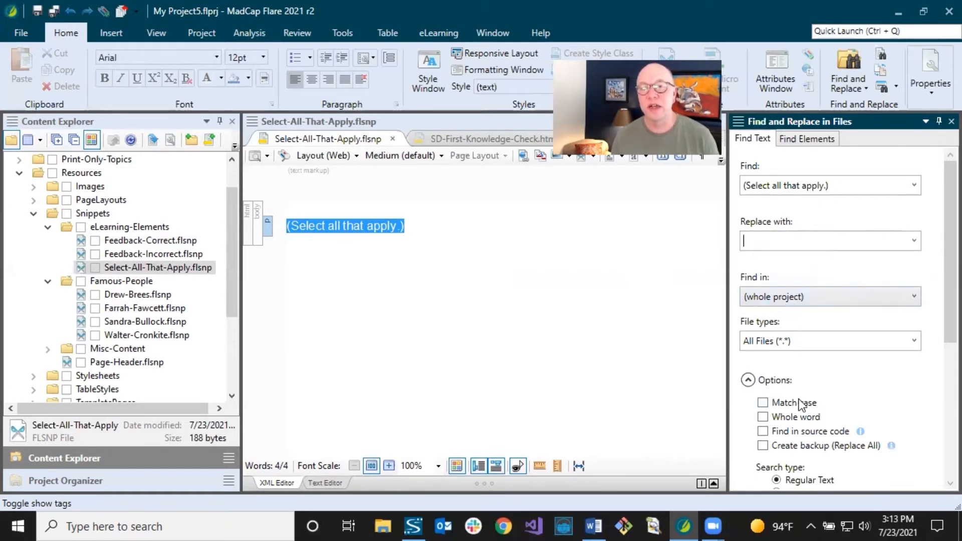
{"action": "left_click_drag", "start_coordinate": [939, 313], "coordinate": [939, 450]}
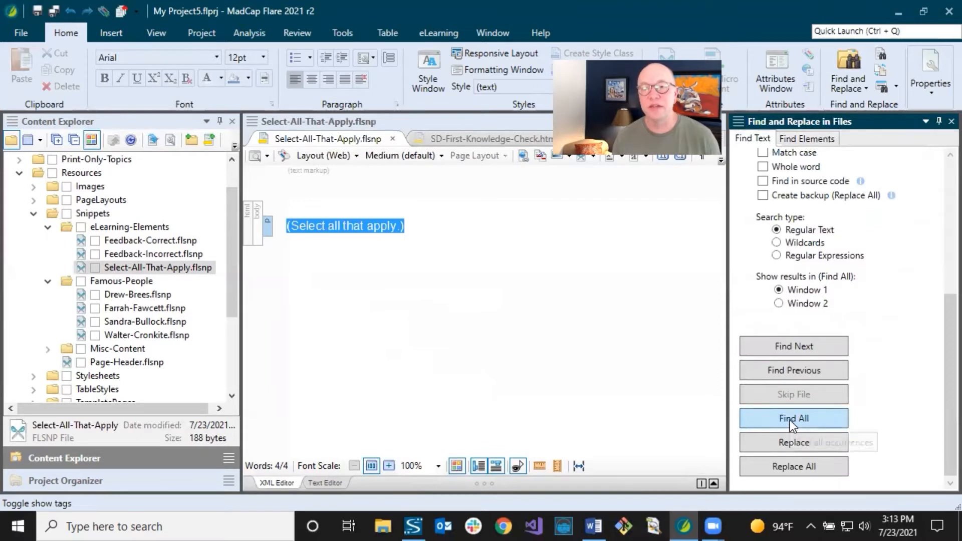
{"action": "left_click", "coordinate": [815, 416]}
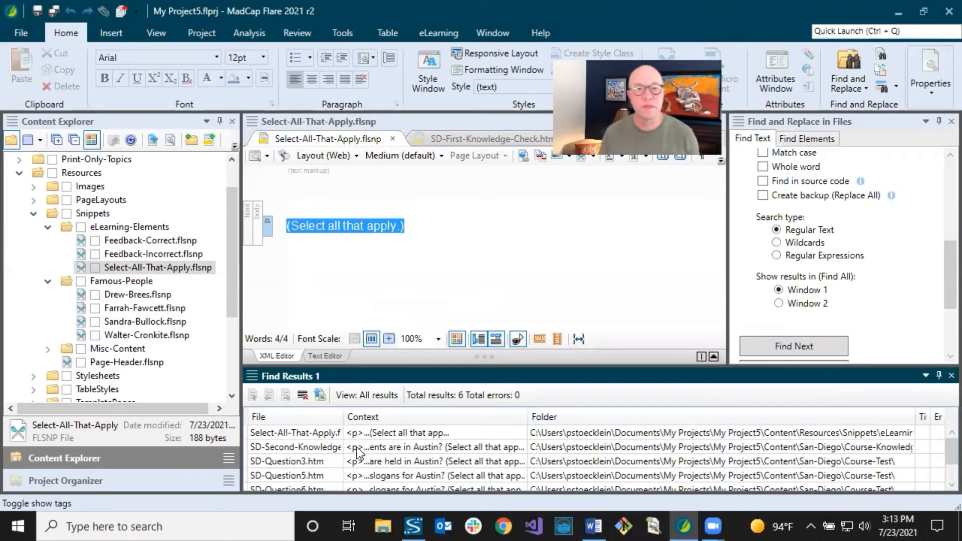
Step: Widen the File column in the find results so the full file names fit
{"action": "left_click_drag", "start_coordinate": [344, 417], "coordinate": [387, 417]}
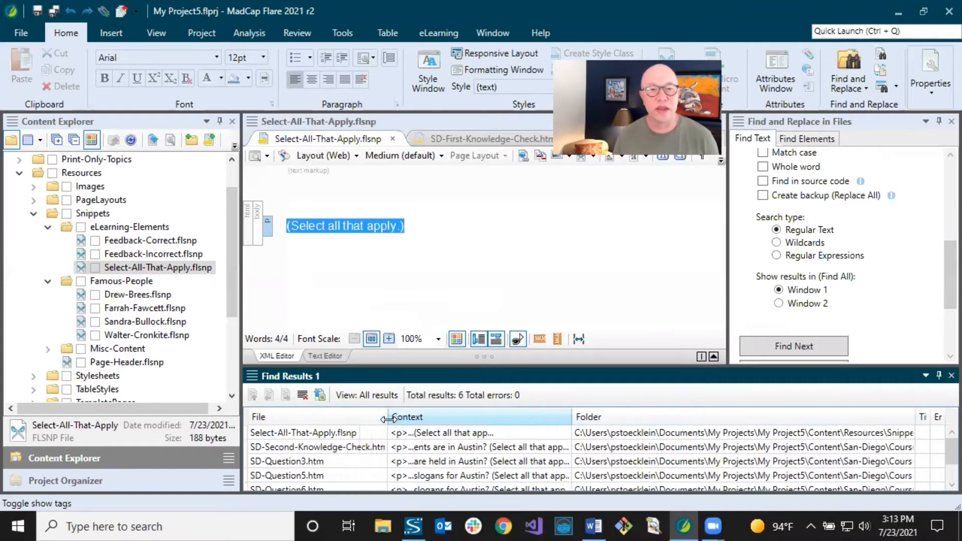
{"action": "left_click", "coordinate": [341, 435]}
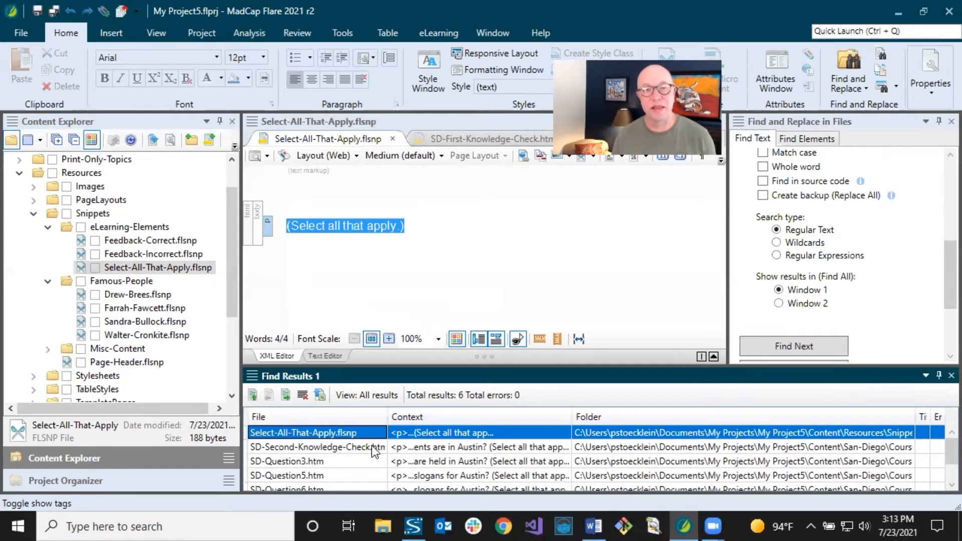
{"action": "left_click_drag", "start_coordinate": [387, 417], "coordinate": [429, 417]}
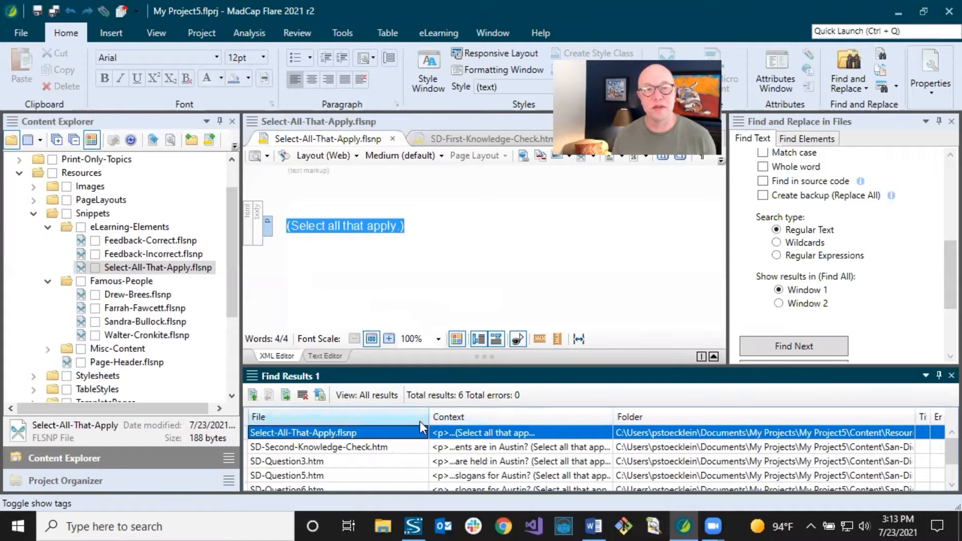
Step: Open the SD-Second-Knowledge-Check.htm result, replace its found "(Select all that apply.)" text with the Select-All-That-Apply snippet and save
{"action": "left_click", "coordinate": [369, 447]}
{"action": "double_click", "coordinate": [368, 447]}
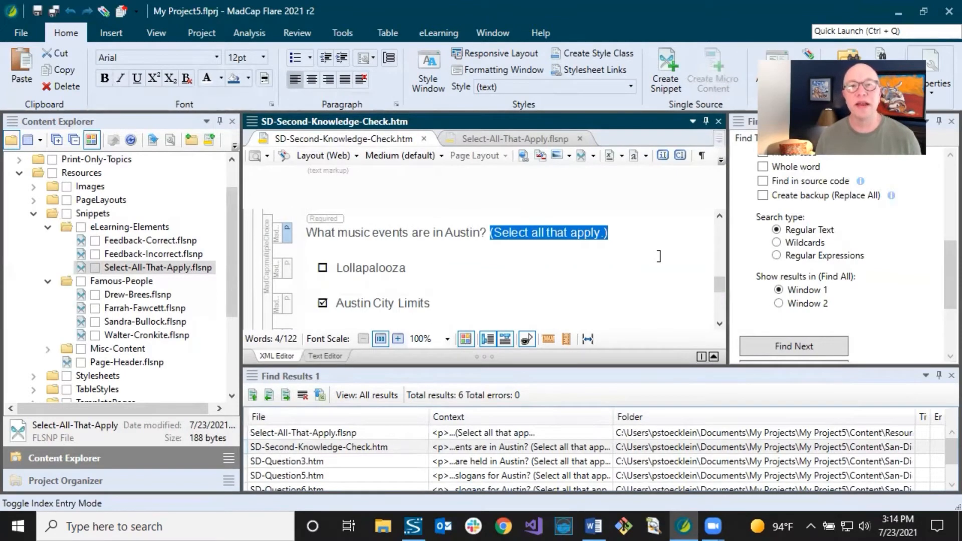
{"action": "left_click", "coordinate": [594, 156]}
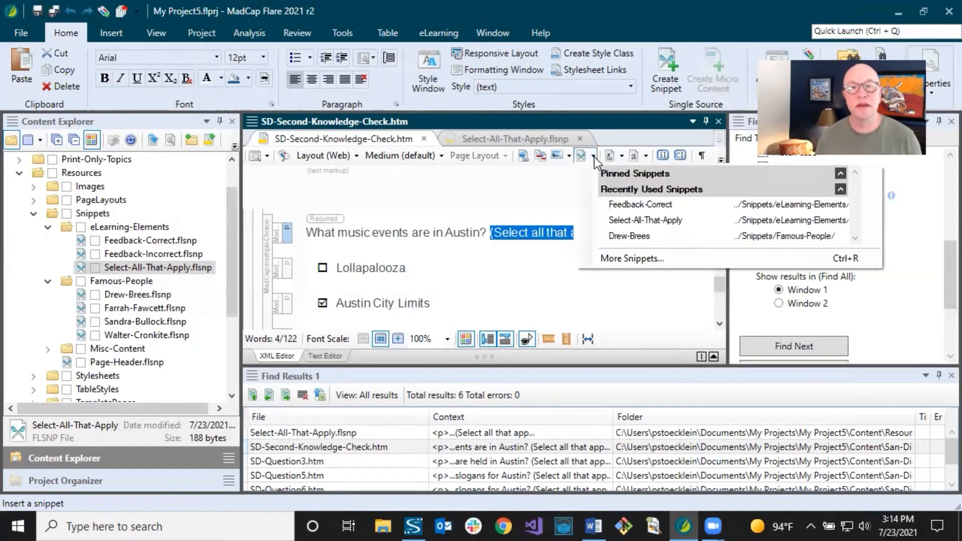
{"action": "left_click", "coordinate": [619, 222]}
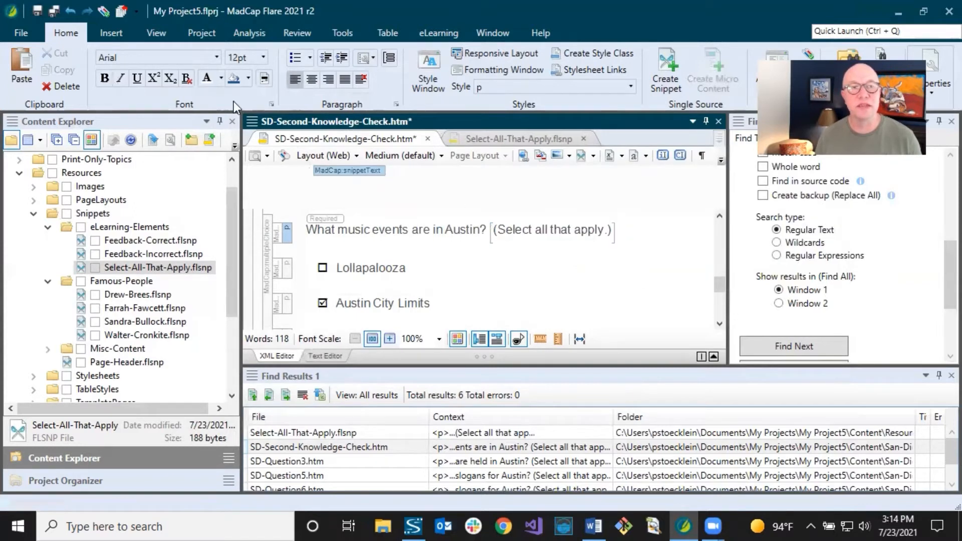
{"action": "left_click", "coordinate": [54, 10]}
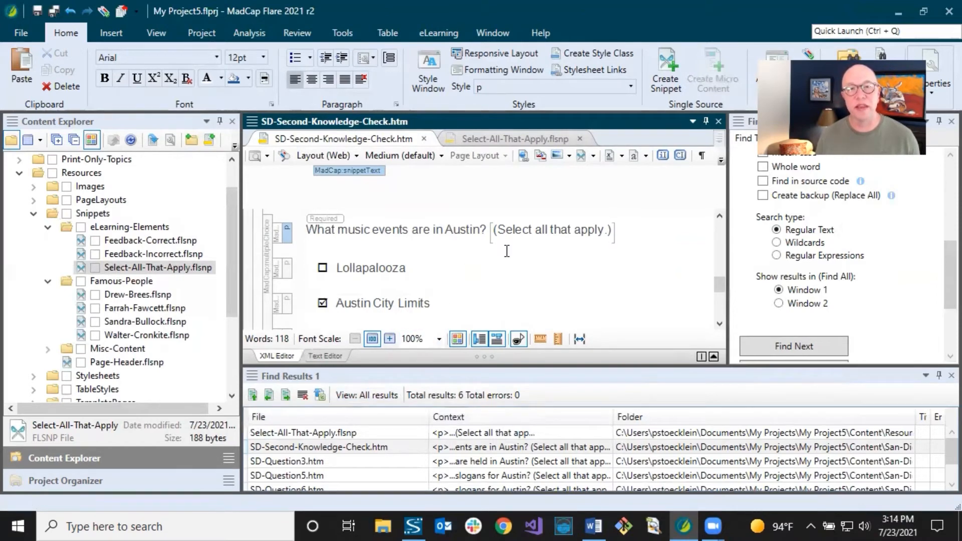
Step: Copy the inserted snippet from SD-Second-Knowledge-Check and paste it over the found "(Select all that apply.)" text in SD-Question3.htm
{"action": "right_click", "coordinate": [545, 234]}
{"action": "left_click", "coordinate": [571, 273]}
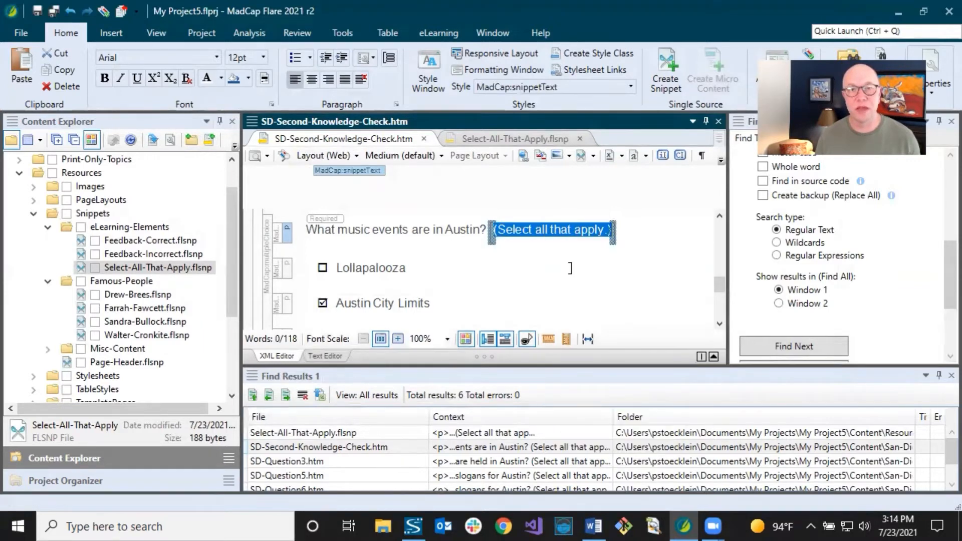
{"action": "double_click", "coordinate": [326, 461]}
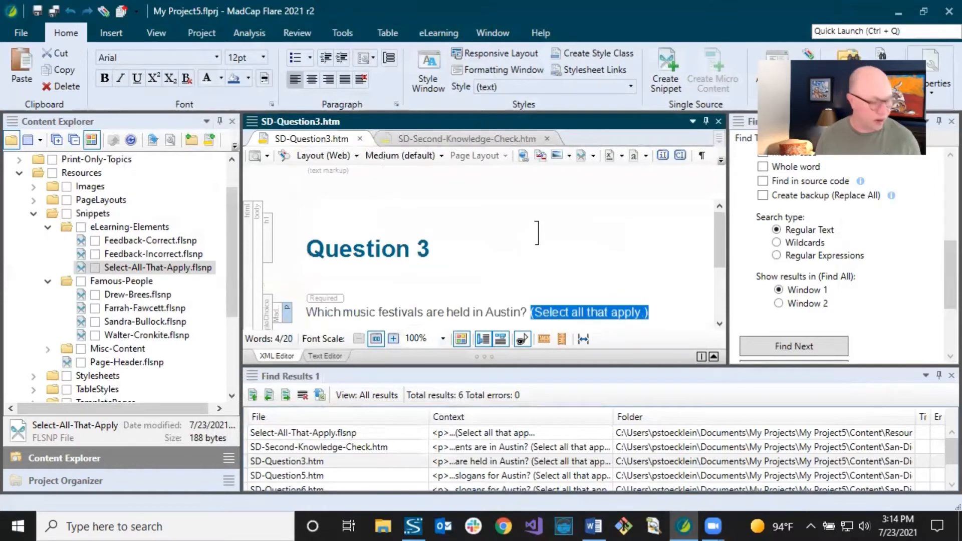
{"action": "right_click", "coordinate": [580, 311]}
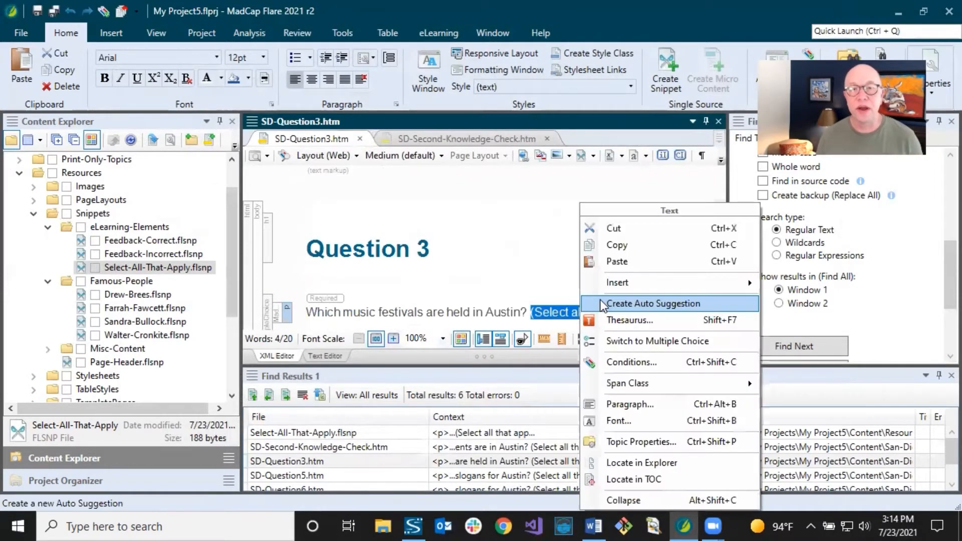
{"action": "left_click", "coordinate": [608, 260]}
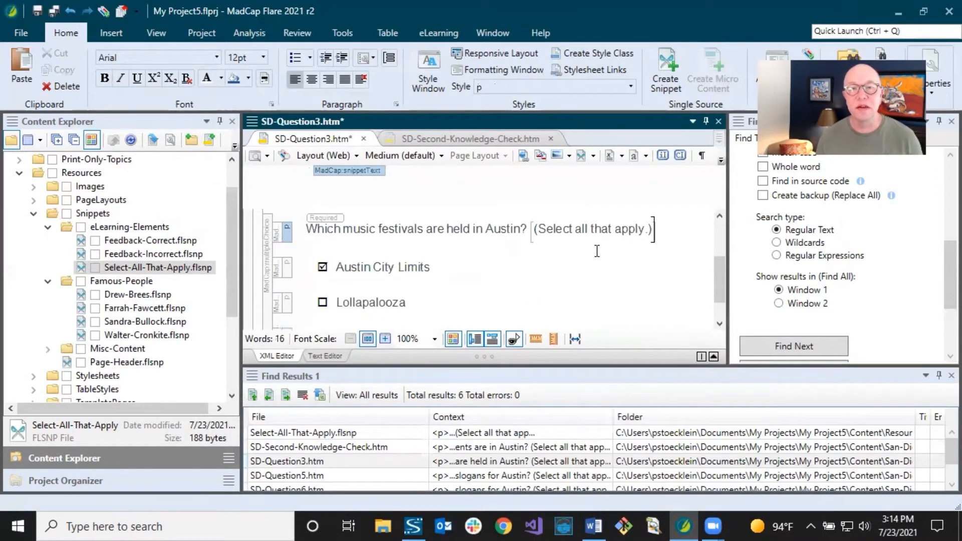
{"action": "left_click", "coordinate": [590, 233]}
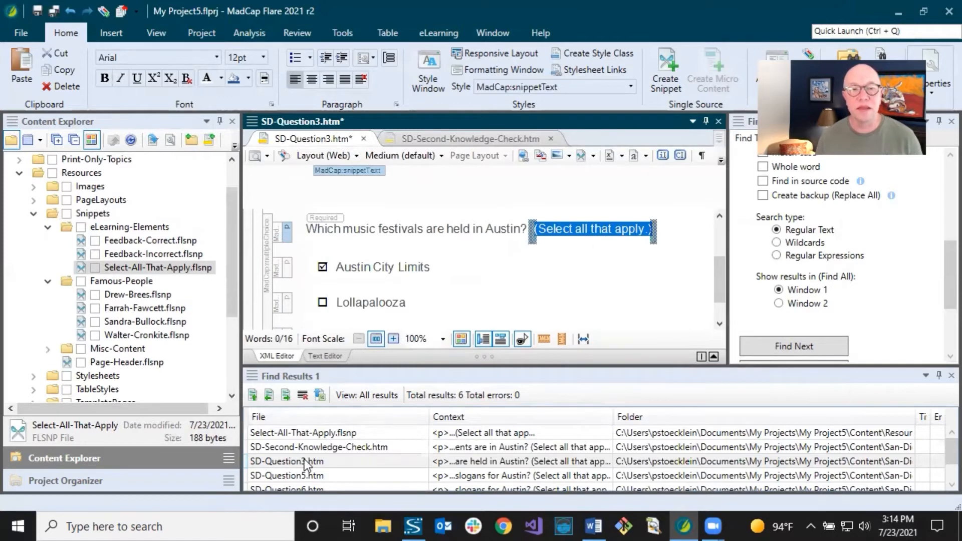
Step: Open the SD-Question5.htm result and paste the copied snippet over its found "(Select all that apply.)" text
{"action": "double_click", "coordinate": [317, 446]}
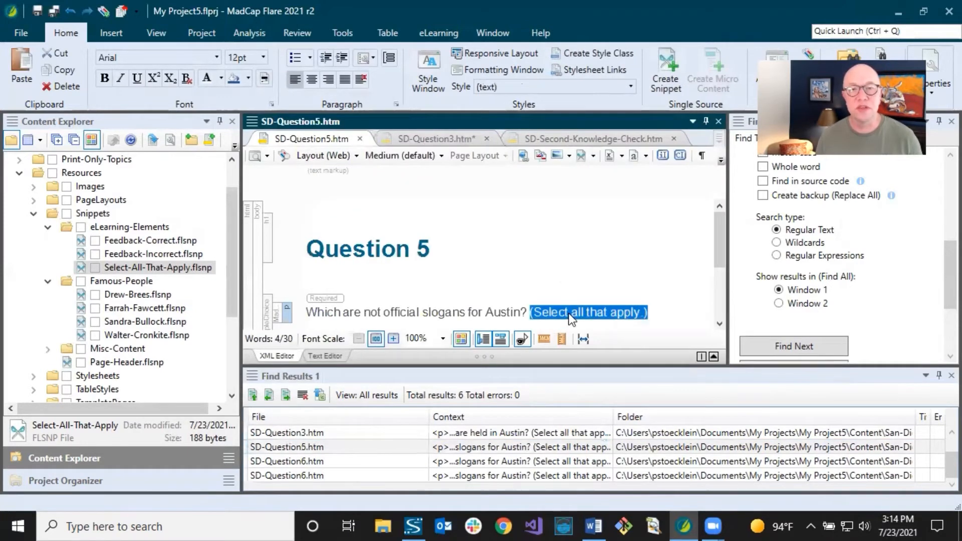
{"action": "right_click", "coordinate": [582, 313]}
{"action": "left_click", "coordinate": [609, 264]}
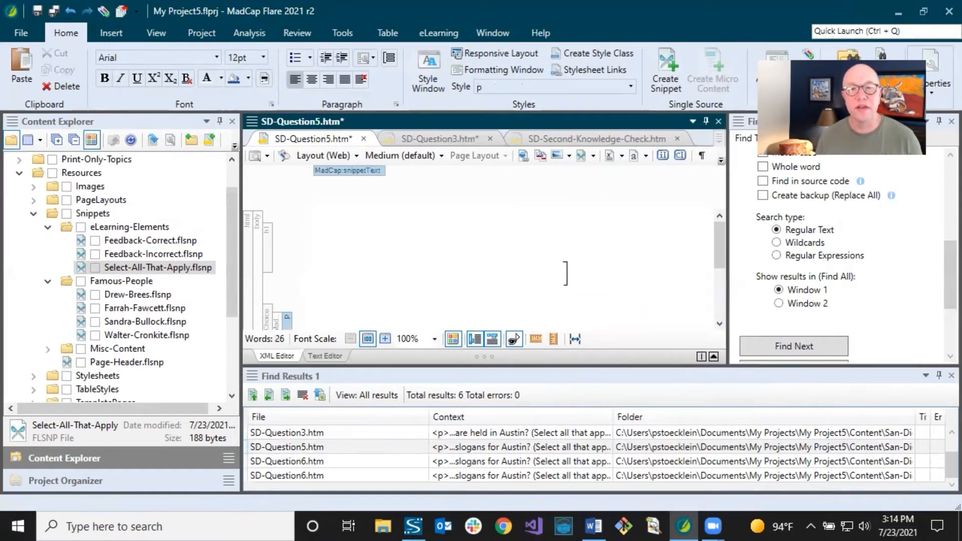
{"action": "scroll", "coordinate": [576, 277], "scroll_direction": "down", "scroll_amount": 2}
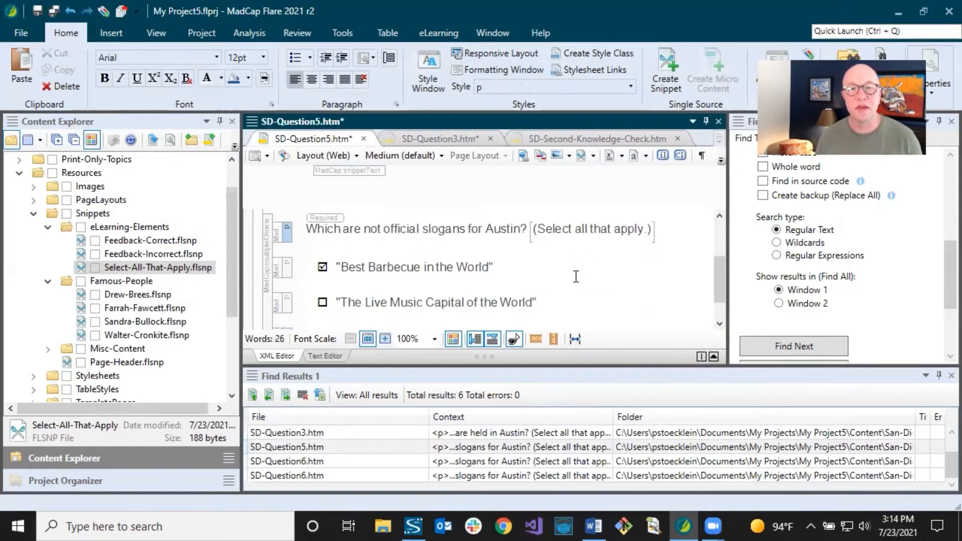
{"action": "left_click", "coordinate": [530, 229]}
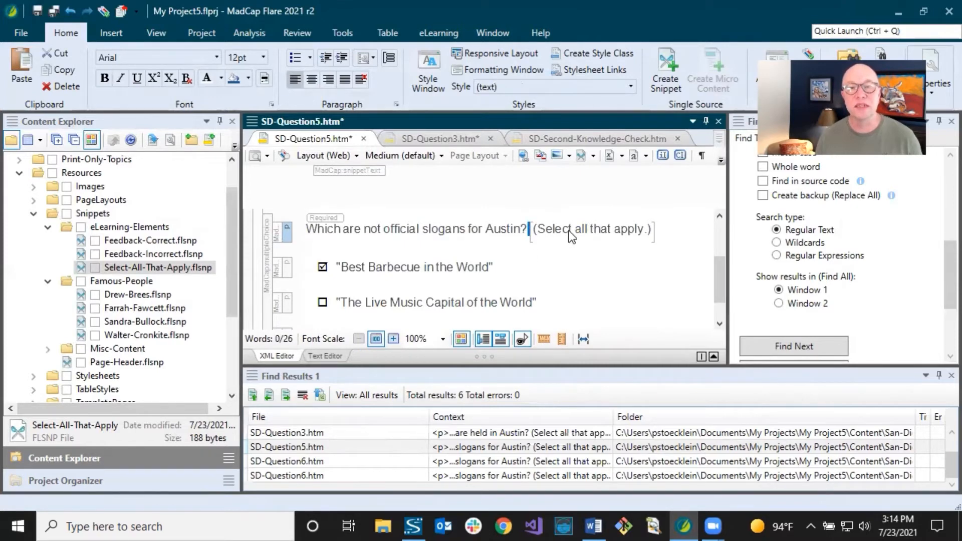
{"action": "left_click", "coordinate": [528, 237]}
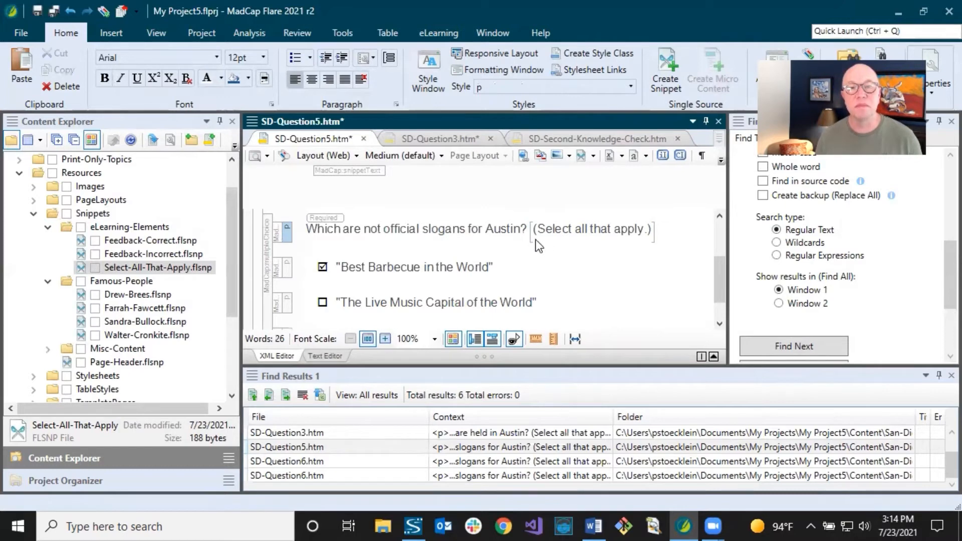
Step: Paste the copied snippet over both "(Select all that apply.)" texts in SD-Question6.htm and save all open files
{"action": "scroll", "coordinate": [536, 250], "scroll_direction": "down", "scroll_amount": 1}
{"action": "double_click", "coordinate": [307, 461]}
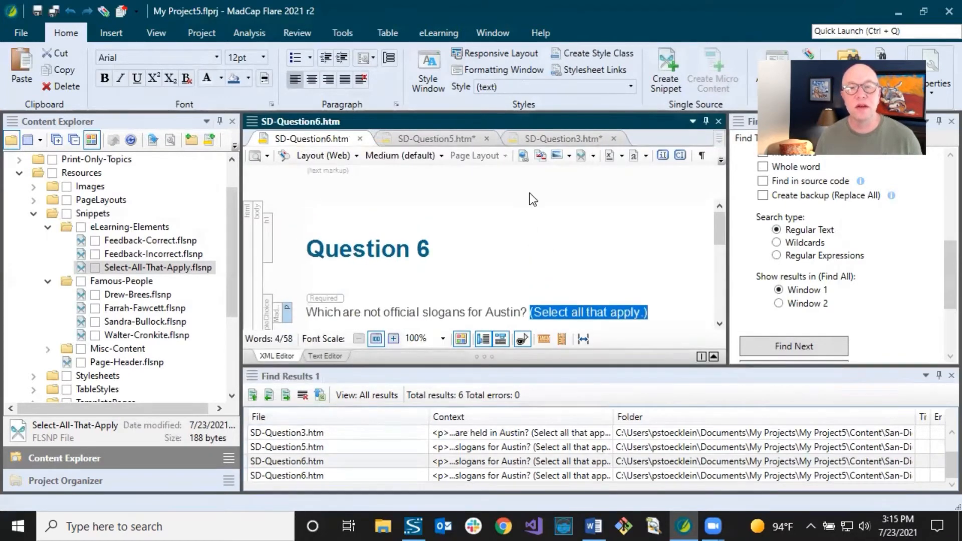
{"action": "right_click", "coordinate": [591, 311]}
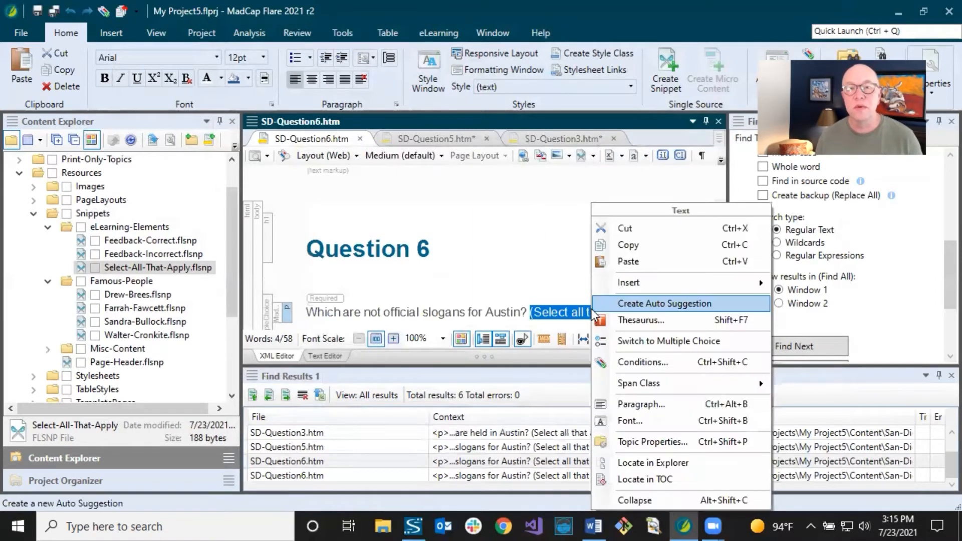
{"action": "left_click", "coordinate": [633, 262]}
{"action": "scroll", "coordinate": [556, 281], "scroll_direction": "down", "scroll_amount": 2}
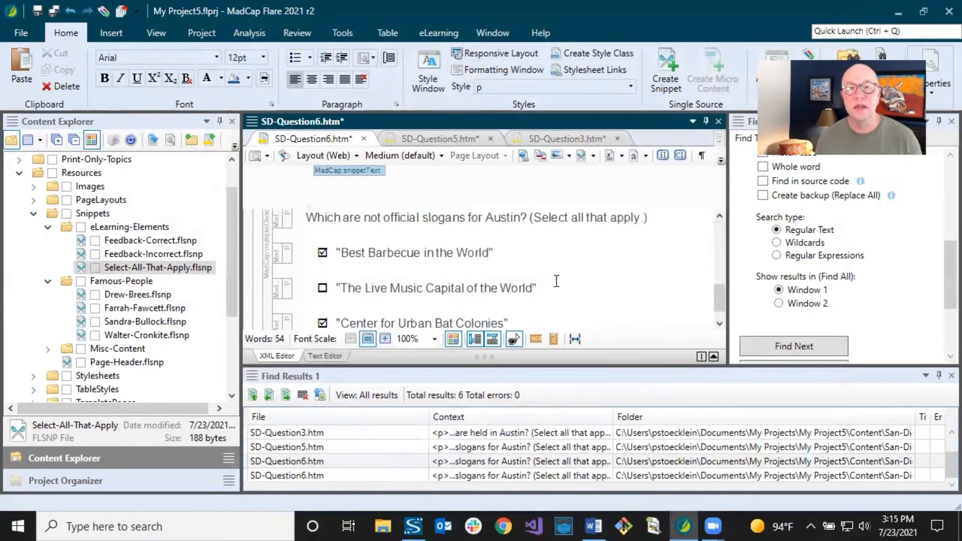
{"action": "left_click_drag", "start_coordinate": [532, 216], "coordinate": [650, 219]}
{"action": "right_click", "coordinate": [601, 224]}
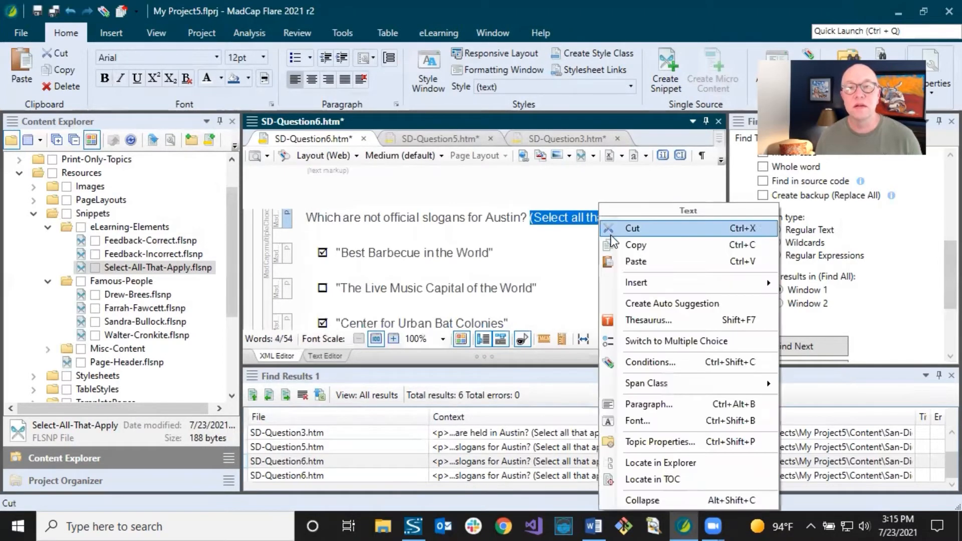
{"action": "left_click", "coordinate": [615, 261]}
{"action": "left_click", "coordinate": [53, 11]}
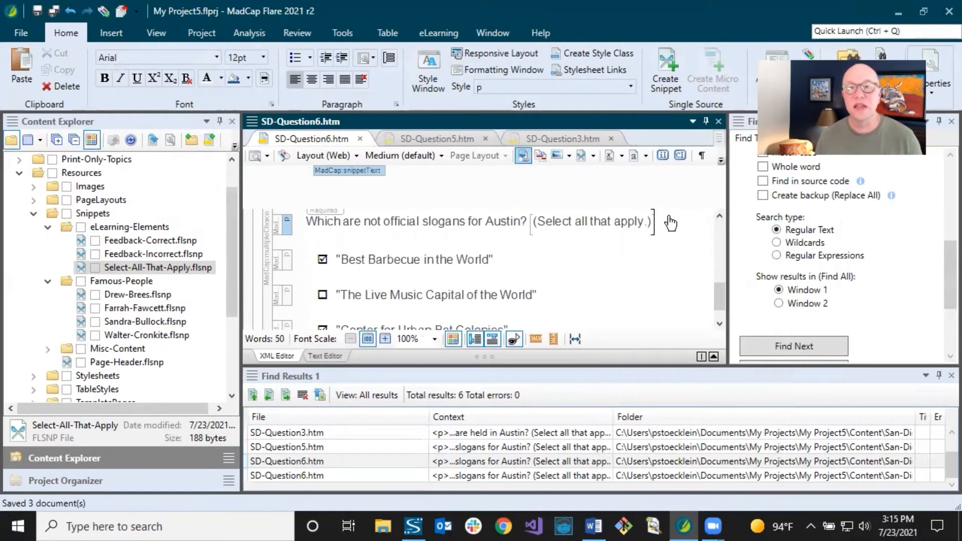
Step: Find all occurrences of "(Select all that apply.)" in the whole project again, check the result and close the find results
{"action": "scroll", "coordinate": [891, 310], "scroll_direction": "down", "scroll_amount": 2}
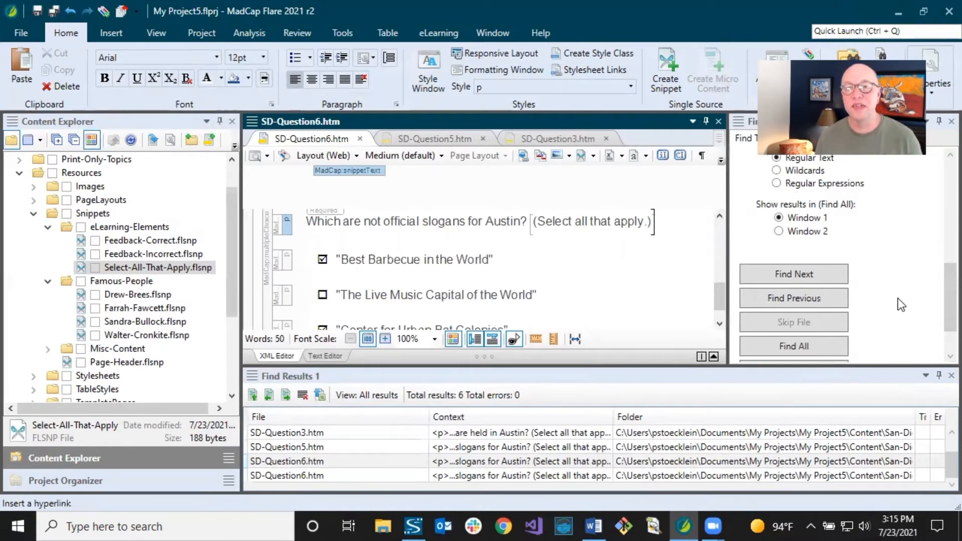
{"action": "left_click", "coordinate": [810, 343]}
{"action": "left_click", "coordinate": [319, 437]}
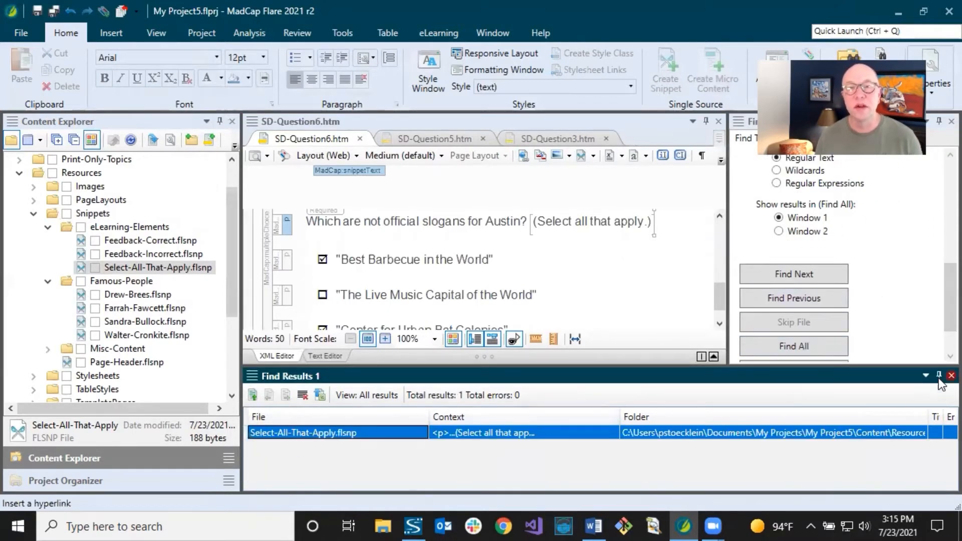
{"action": "left_click", "coordinate": [951, 376]}
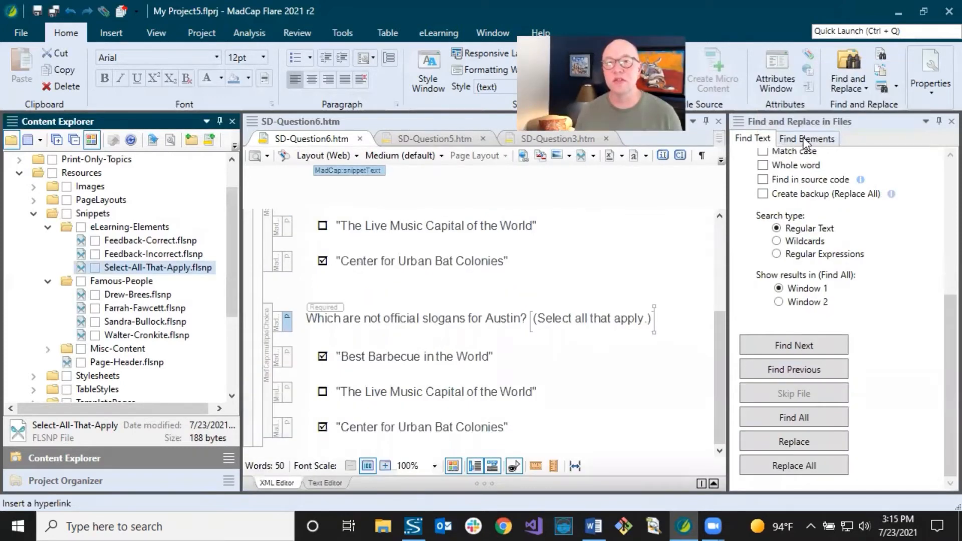
Step: Look at the Find Elements search options, return to the text search and close Find and Replace in Files
{"action": "left_click", "coordinate": [803, 139]}
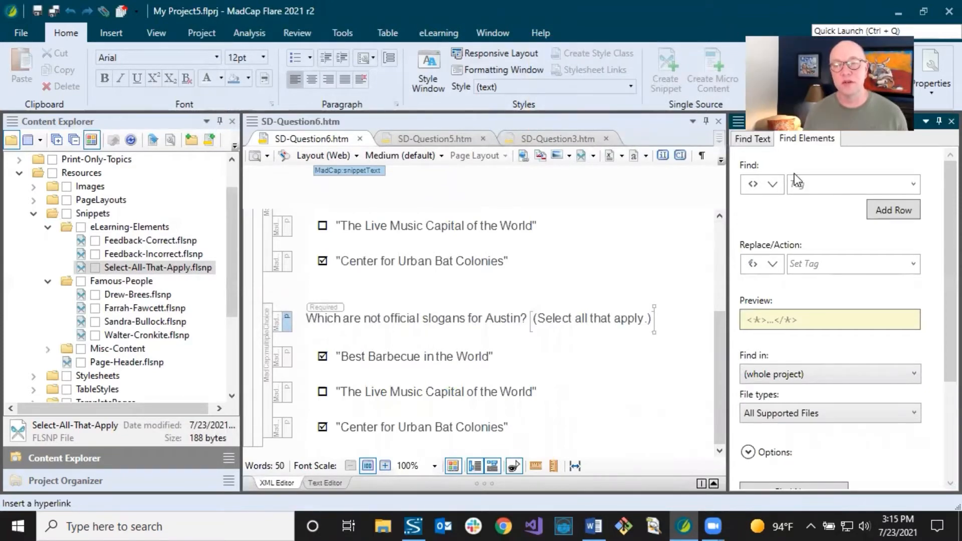
{"action": "left_click", "coordinate": [751, 139]}
{"action": "left_click", "coordinate": [483, 226]}
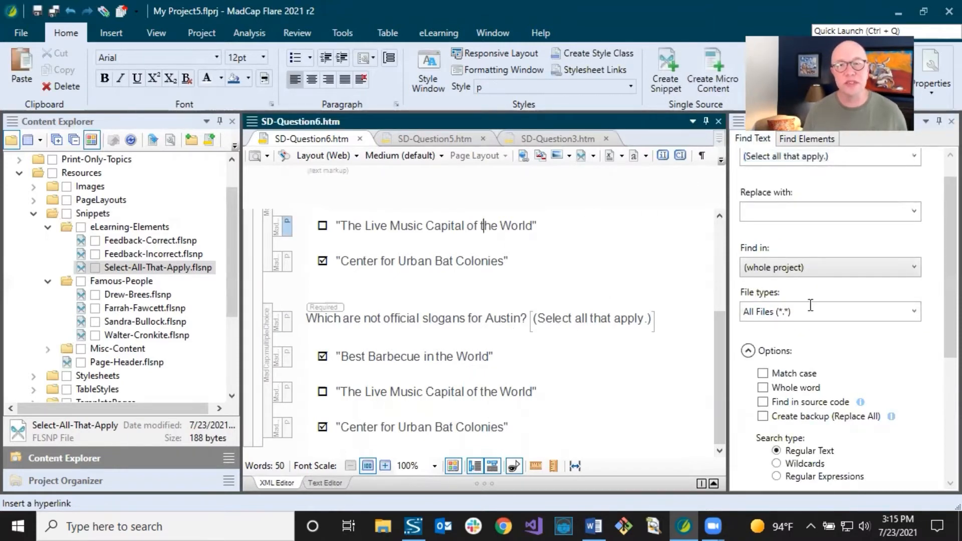
{"action": "left_click", "coordinate": [950, 121]}
{"action": "left_click", "coordinate": [400, 262]}
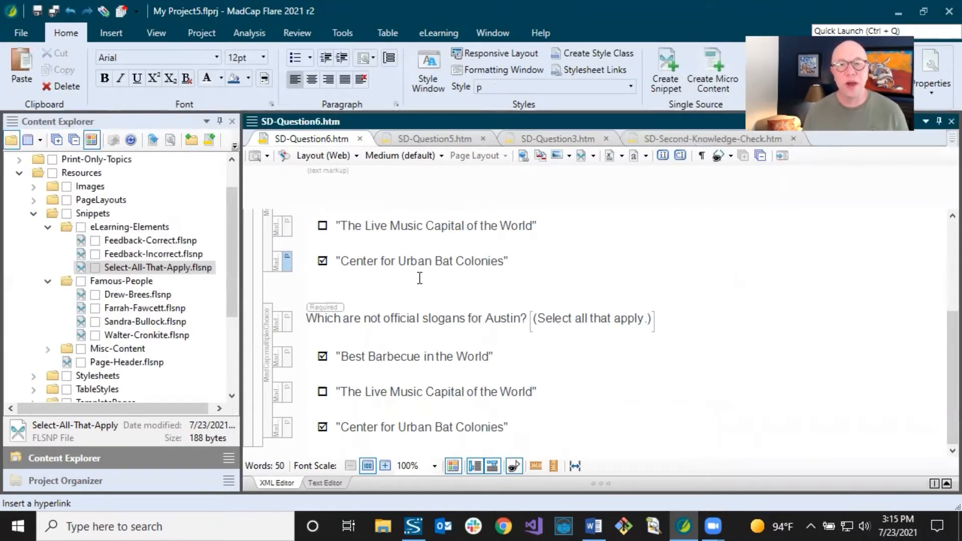
Step: Open Select-All-That-Apply.flsnp, change its text to "(Select all answers that apply.)" and save the snippet
{"action": "double_click", "coordinate": [158, 268]}
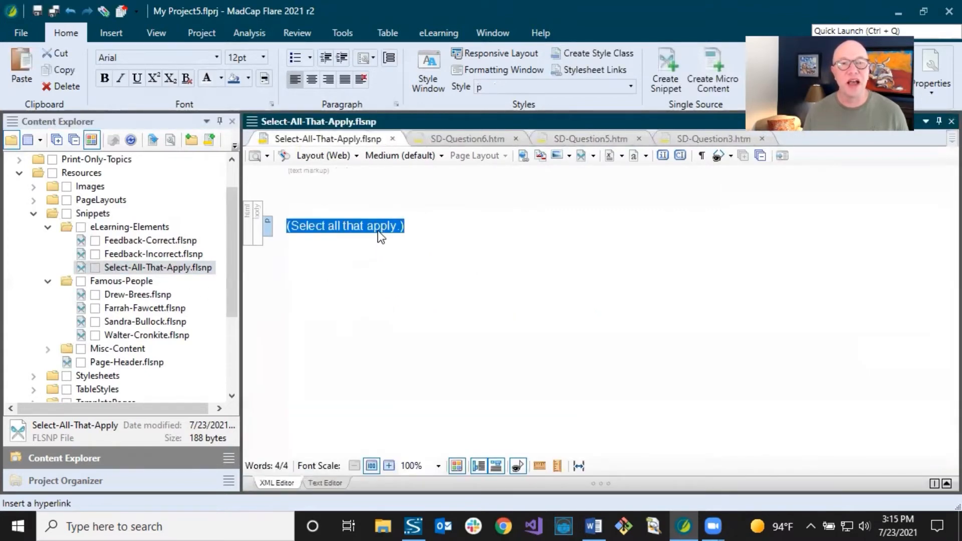
{"action": "left_click", "coordinate": [373, 235]}
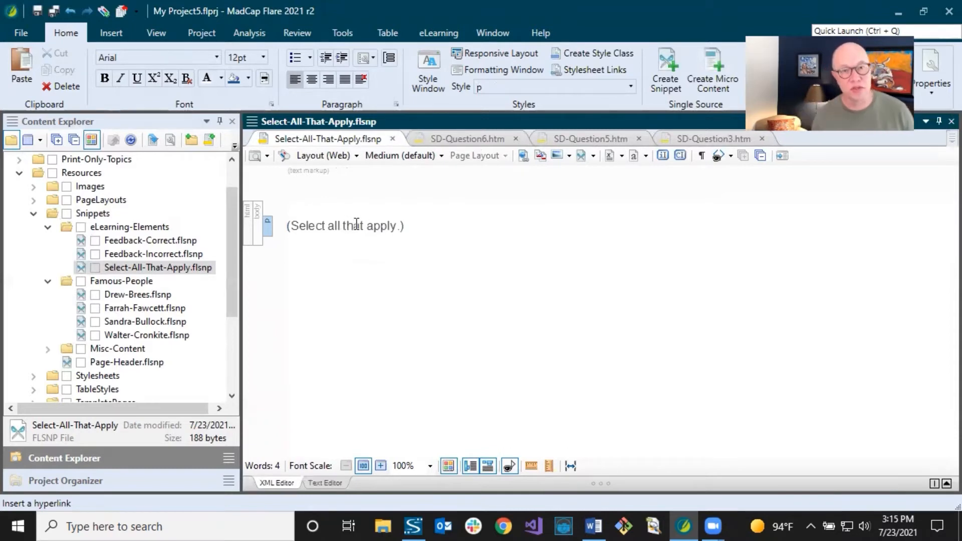
{"action": "type", "text": "an"}
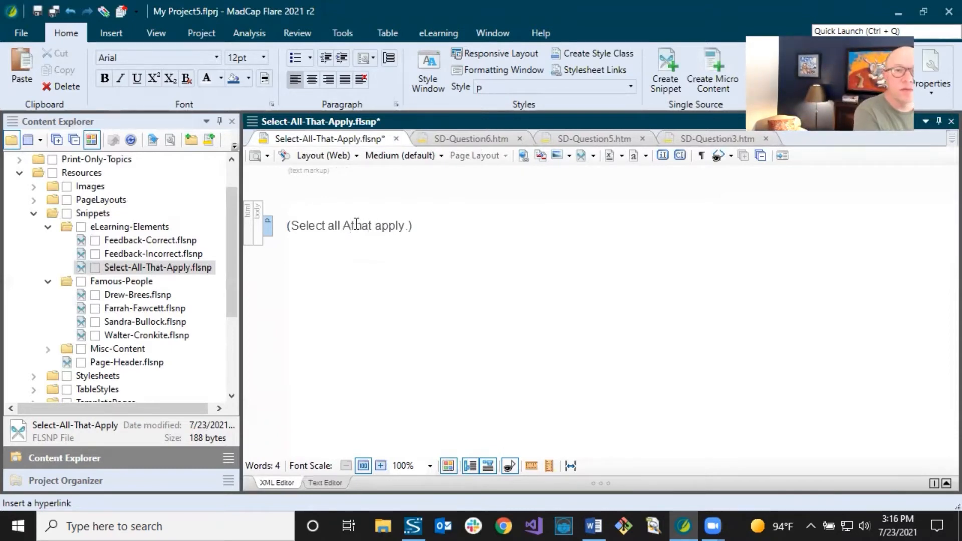
{"action": "key", "text": "BackSpace"}
{"action": "type", "text": "swers"}
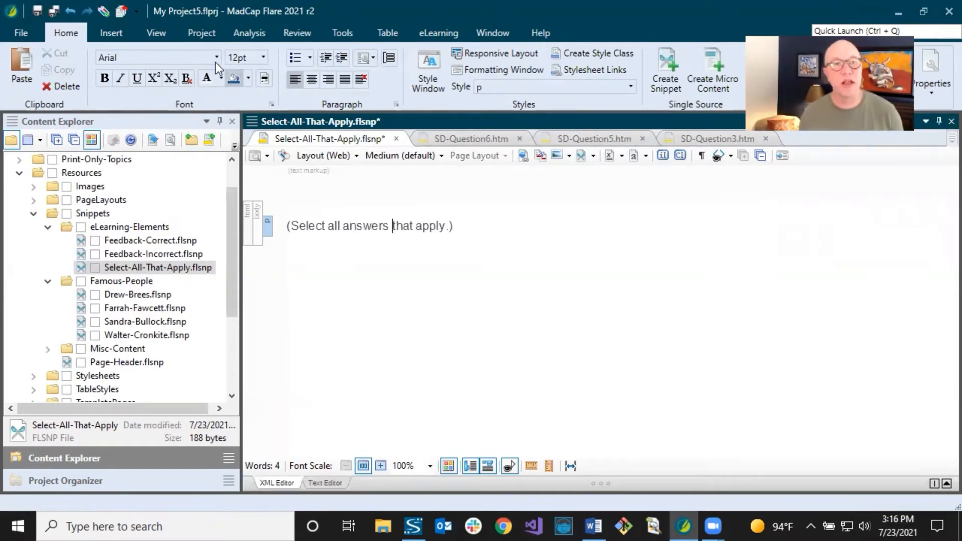
{"action": "left_click", "coordinate": [38, 11]}
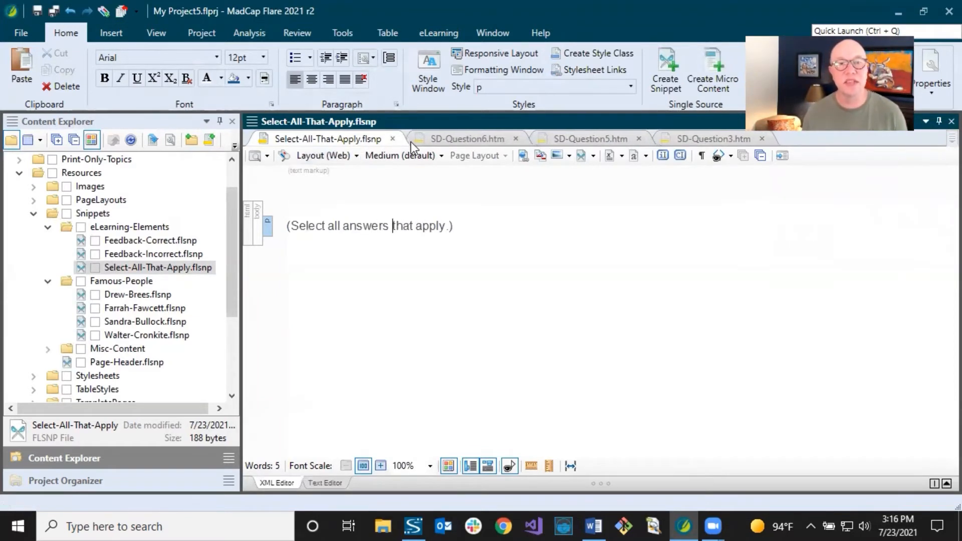
Step: Check the snippet wording in the SD-Question6.htm and SD-Question5.htm topics
{"action": "left_click", "coordinate": [468, 139]}
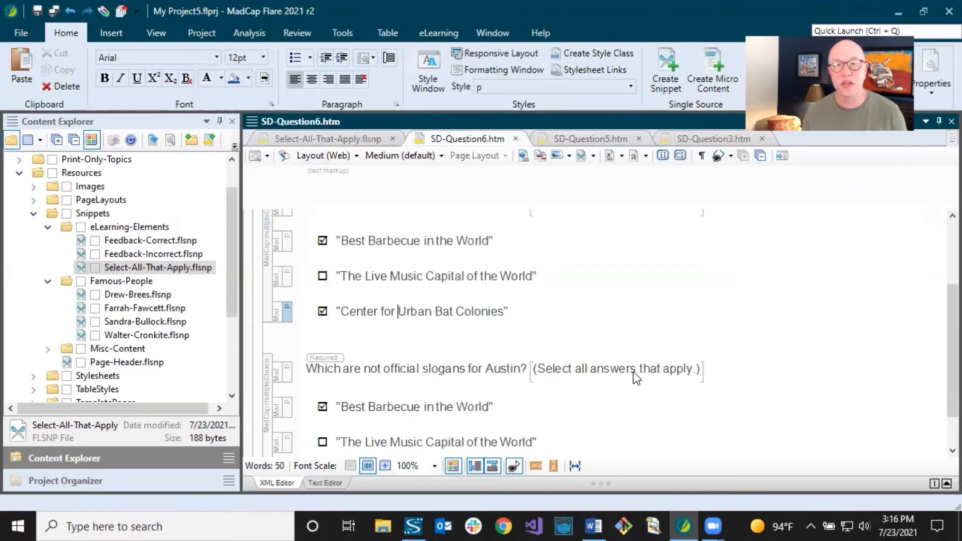
{"action": "left_click", "coordinate": [578, 143]}
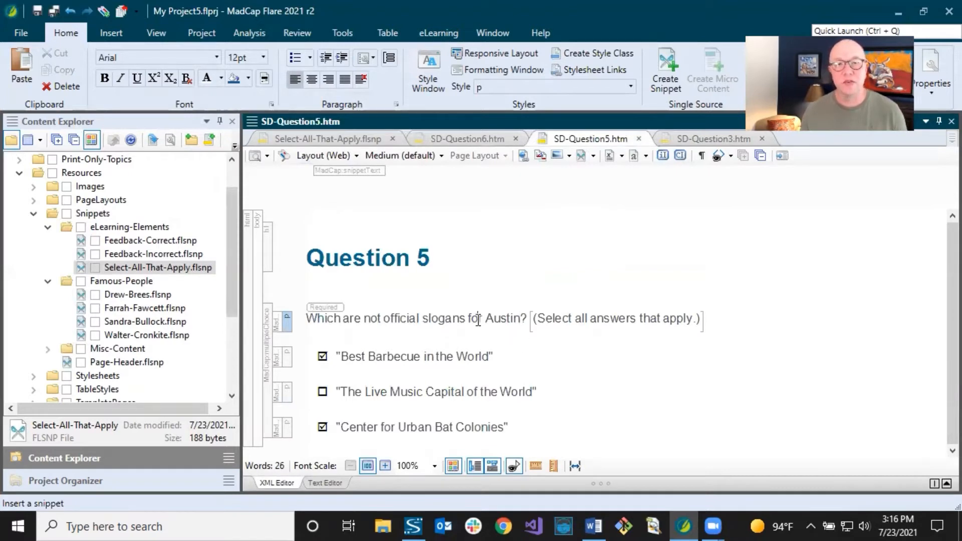
{"action": "left_click", "coordinate": [480, 319]}
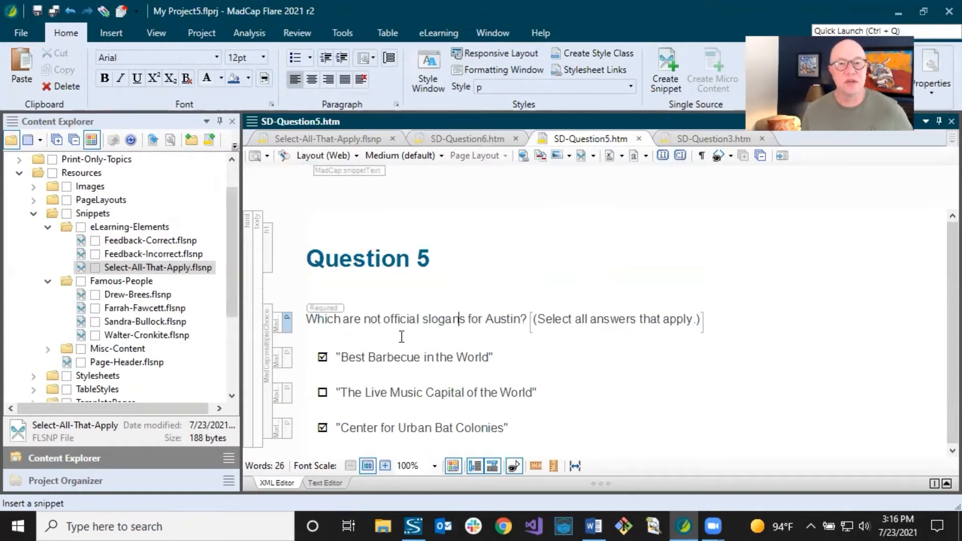
{"action": "left_click", "coordinate": [421, 320]}
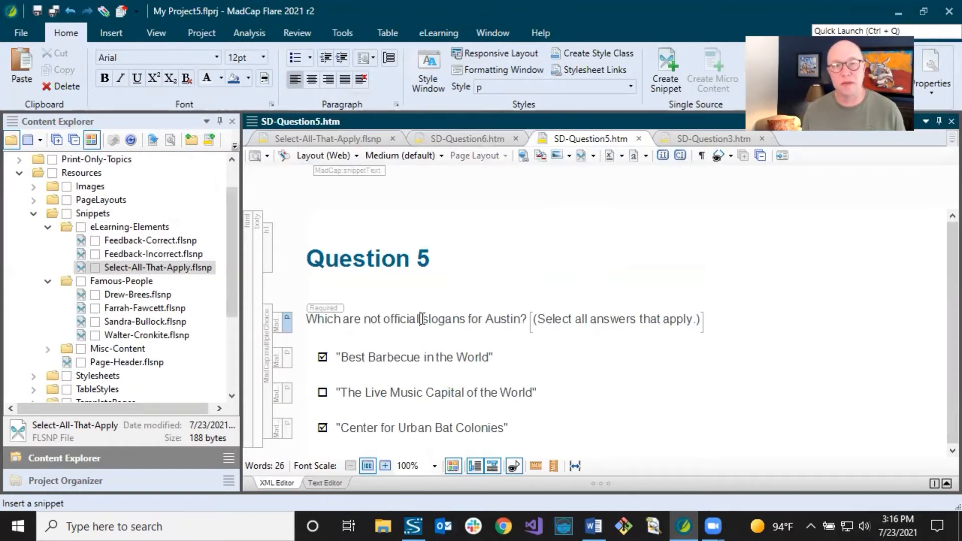
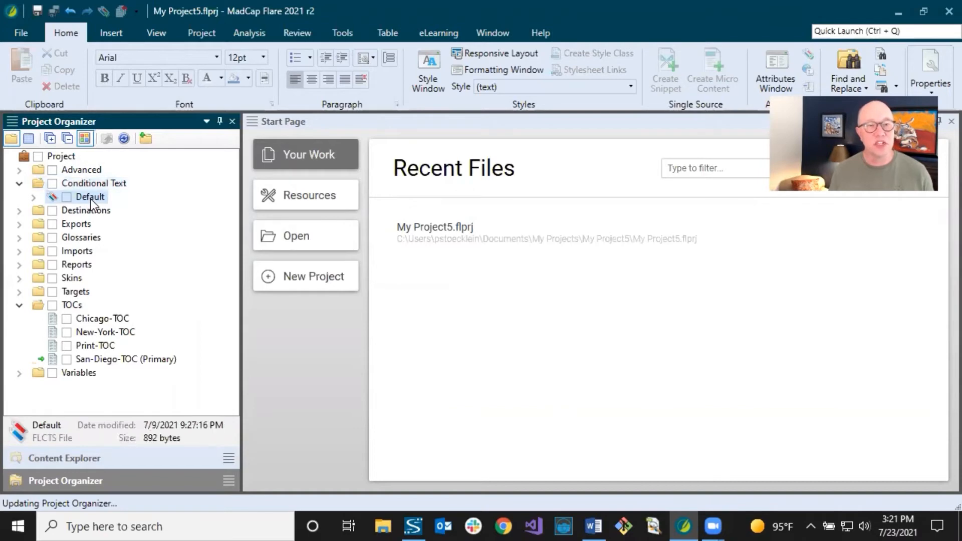
Step: Open the Default condition tag set and review its KnowledgeCheck, KnowledgeCheckOnly, OnlineOnly and PrintOnly tags
{"action": "double_click", "coordinate": [90, 198]}
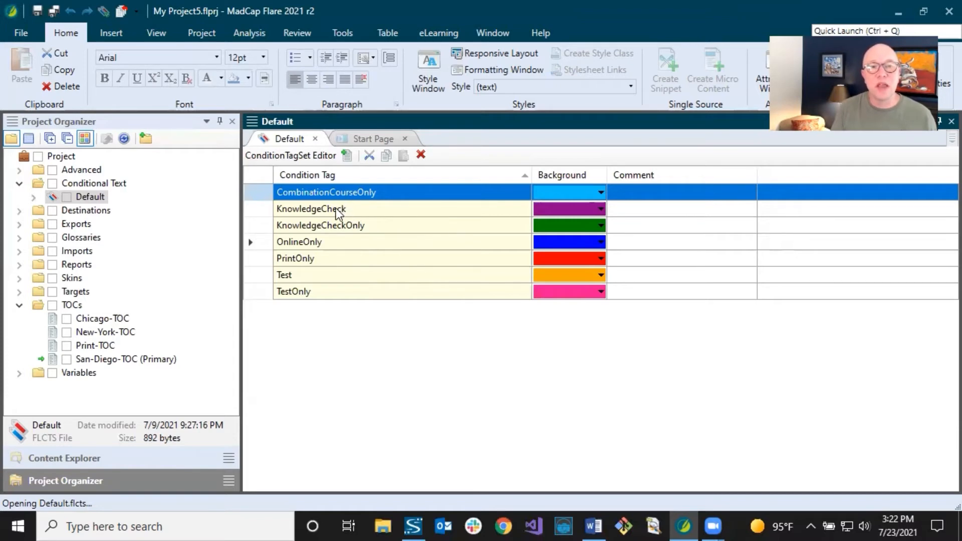
{"action": "left_click", "coordinate": [351, 209]}
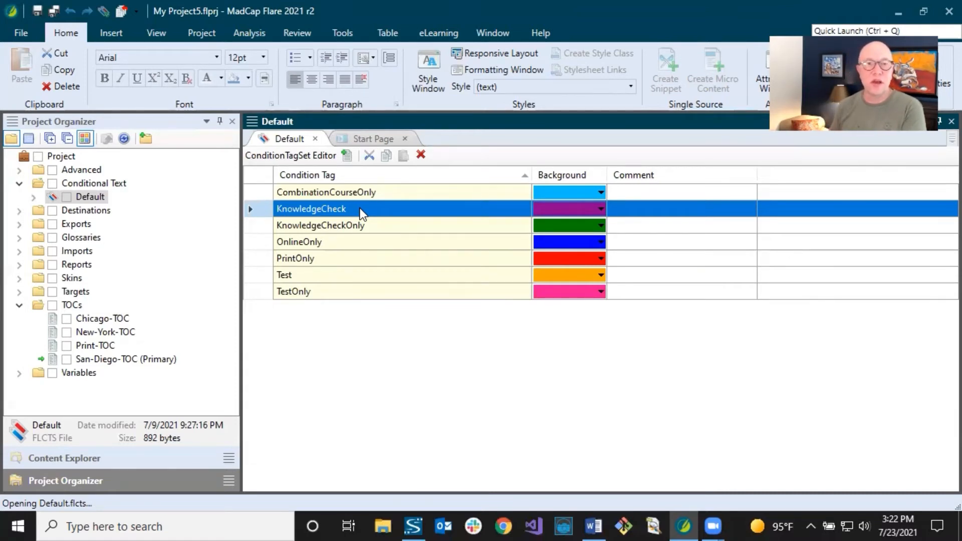
{"action": "left_click", "coordinate": [361, 226]}
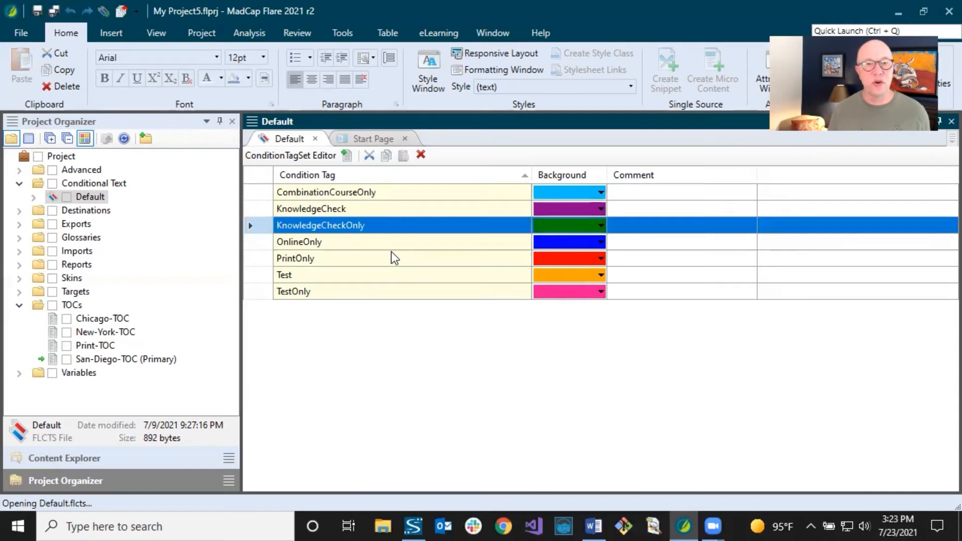
{"action": "left_click", "coordinate": [329, 242]}
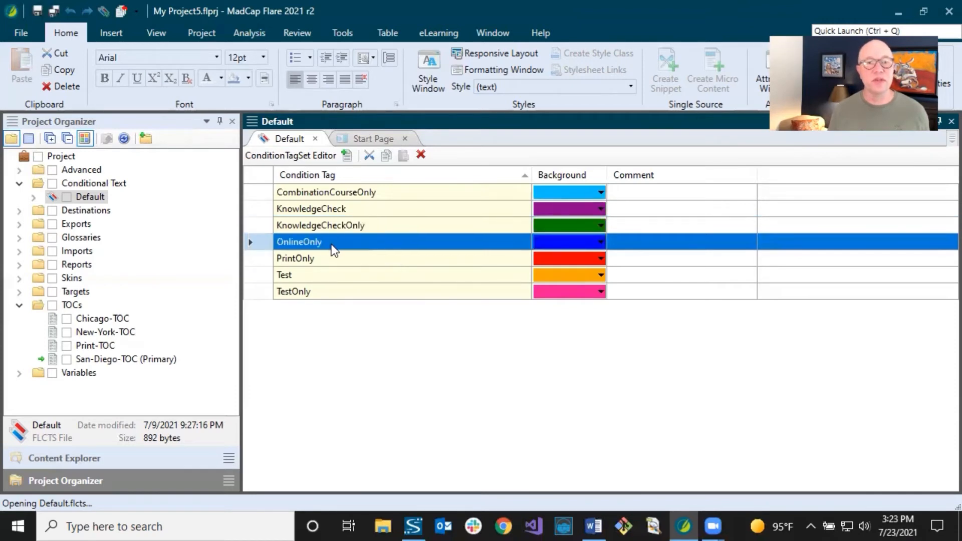
{"action": "left_click", "coordinate": [306, 257]}
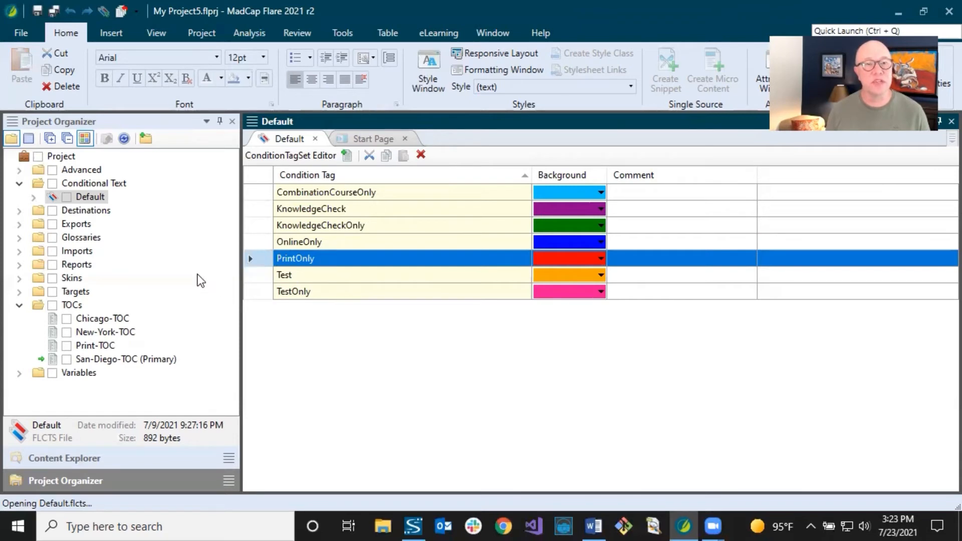
Step: Look at the Chicago and San-Diego content folders and the CombinationCourseOnly tag in the Default condition tag set
{"action": "left_click", "coordinate": [106, 460]}
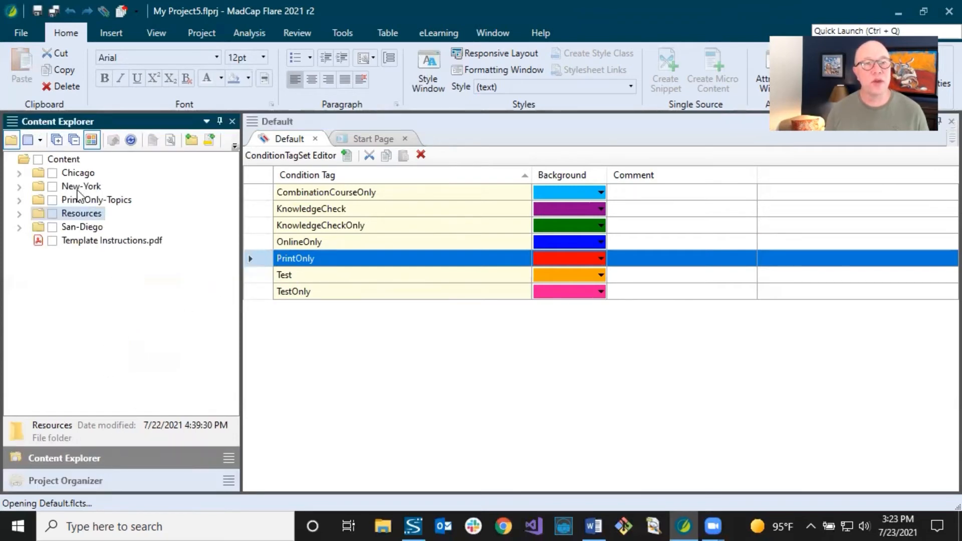
{"action": "left_click", "coordinate": [79, 175]}
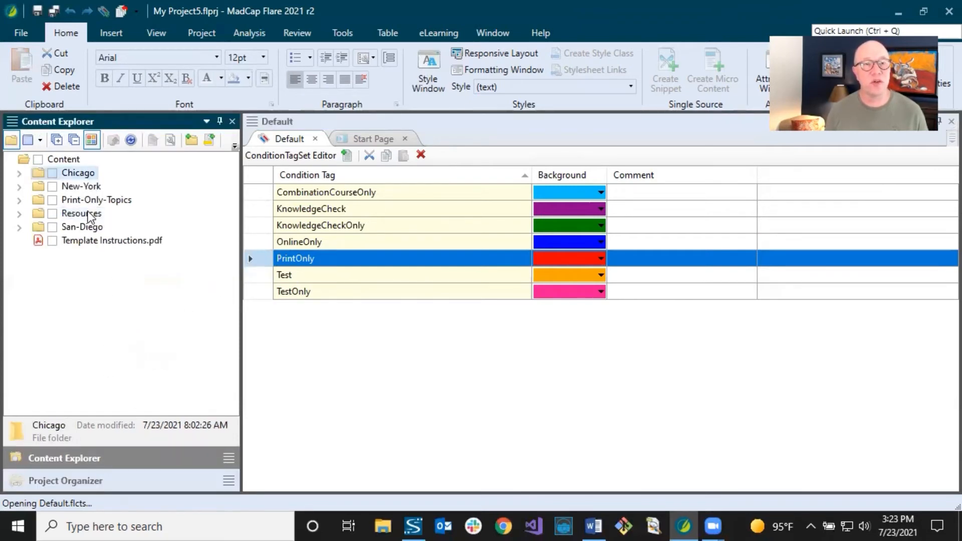
{"action": "left_click", "coordinate": [83, 227]}
{"action": "left_click", "coordinate": [354, 193]}
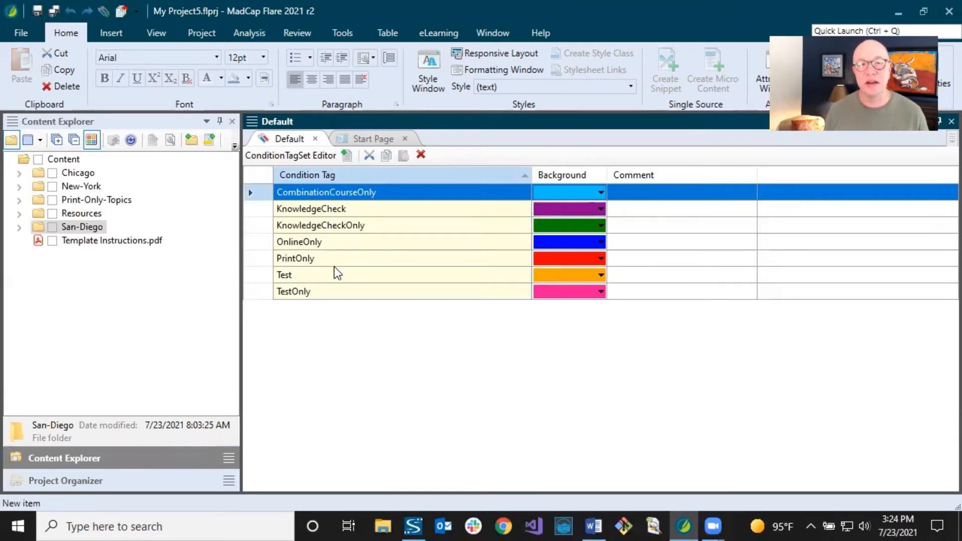
Step: Add a condition tag named SanDiego to the Default condition tag set and save the set
{"action": "left_click", "coordinate": [344, 157]}
{"action": "left_click", "coordinate": [300, 244]}
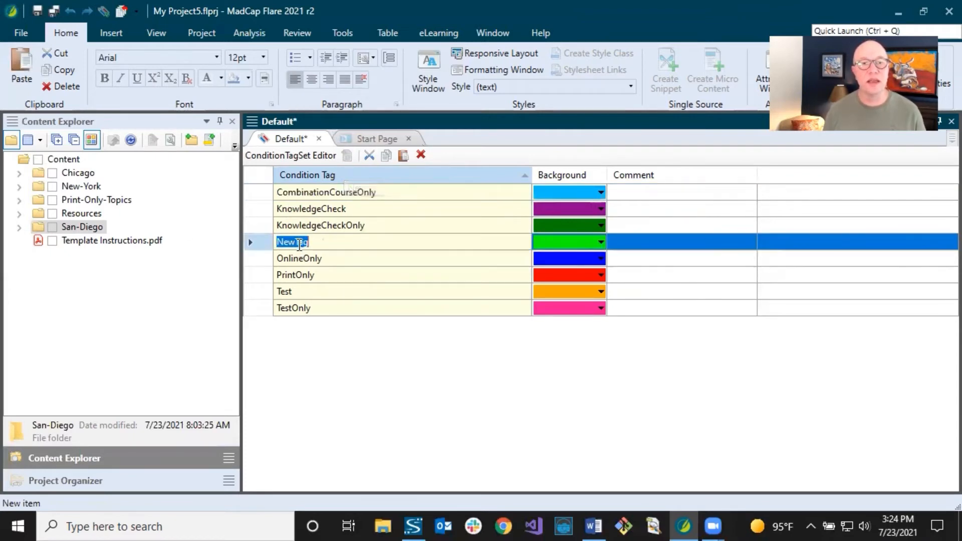
{"action": "left_click", "coordinate": [326, 244]}
{"action": "left_click_drag", "start_coordinate": [332, 244], "coordinate": [271, 243]}
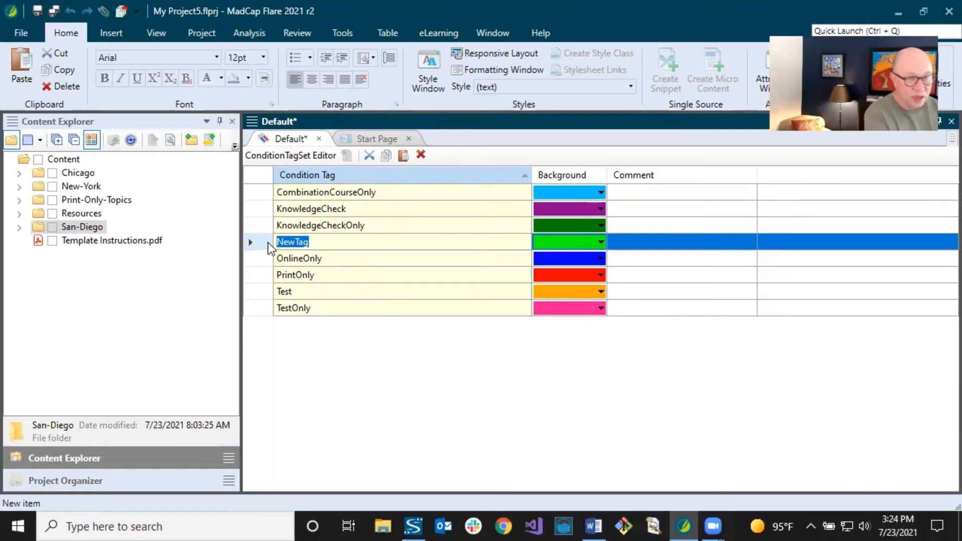
{"action": "type", "text": "SanDie"}
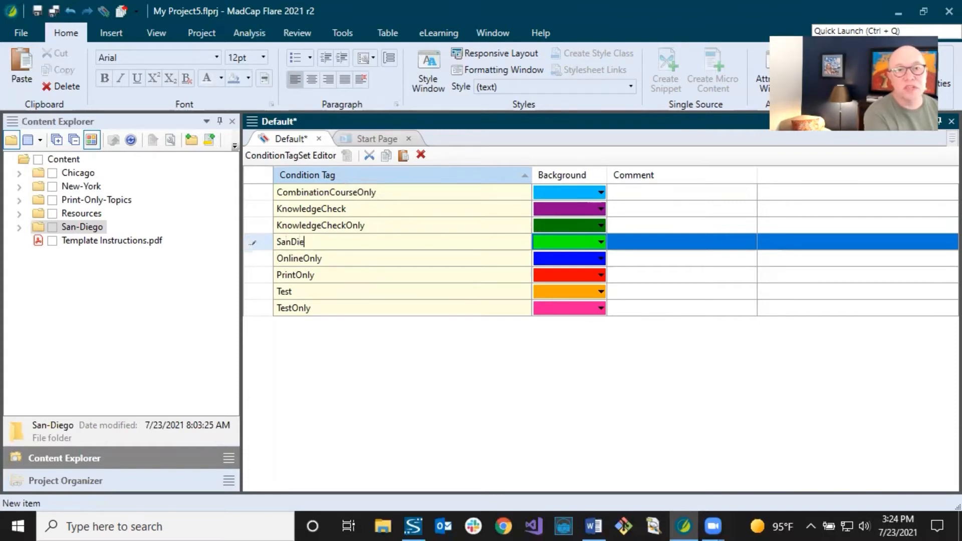
{"action": "type", "text": "go"}
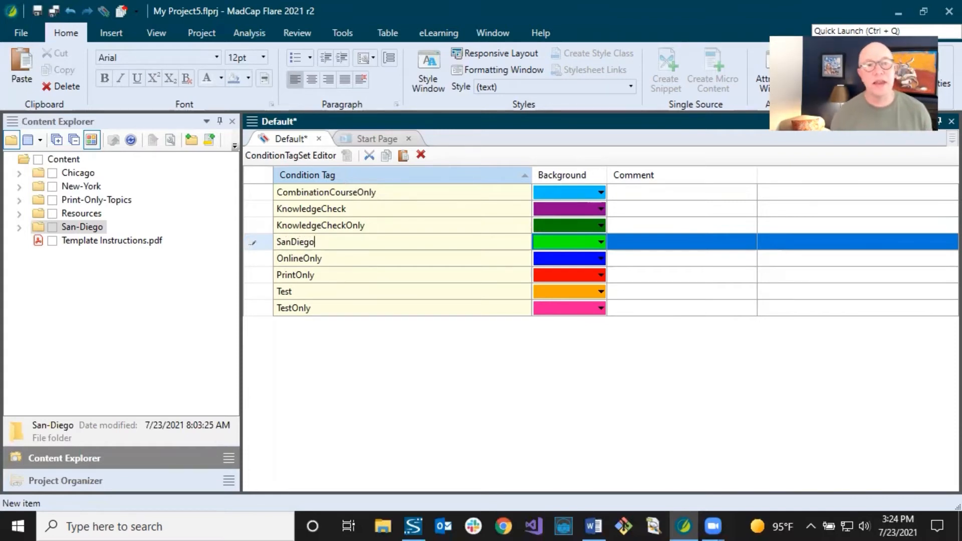
{"action": "left_click", "coordinate": [348, 259]}
{"action": "left_click", "coordinate": [364, 246]}
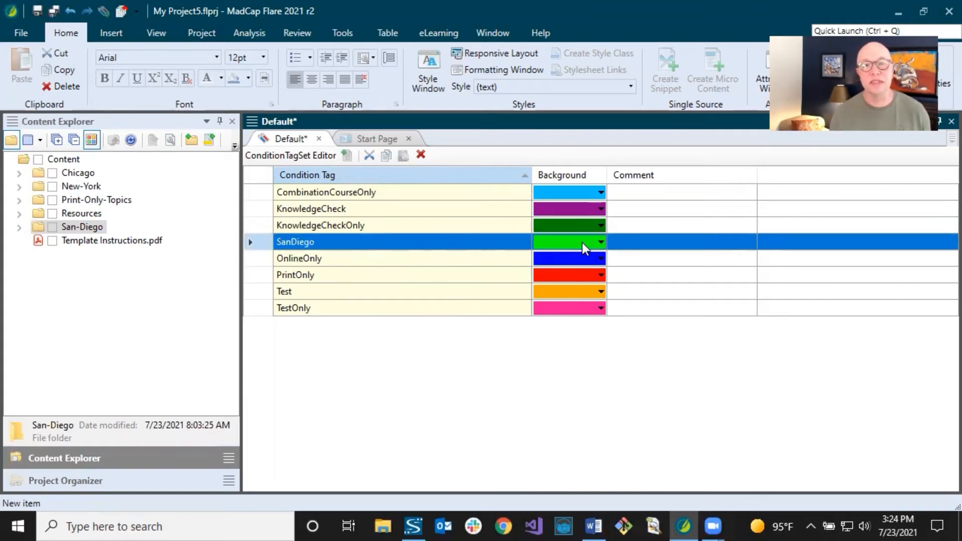
{"action": "left_click", "coordinate": [600, 242]}
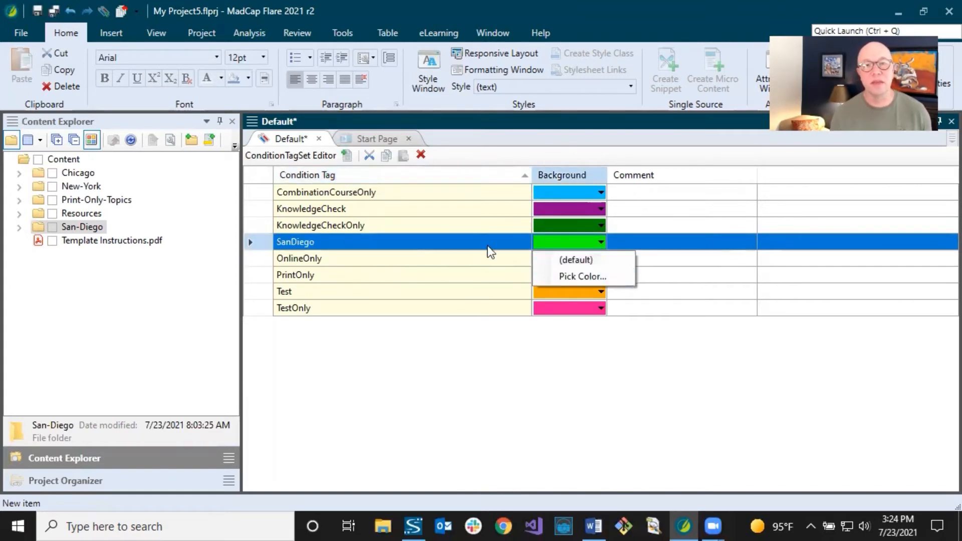
{"action": "left_click", "coordinate": [451, 255]}
{"action": "left_click", "coordinate": [437, 241]}
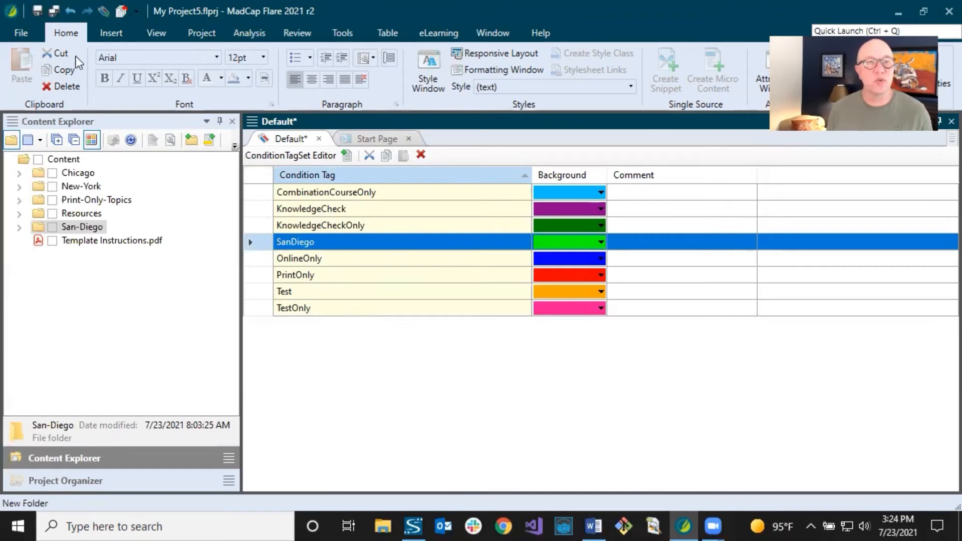
{"action": "left_click", "coordinate": [37, 11]}
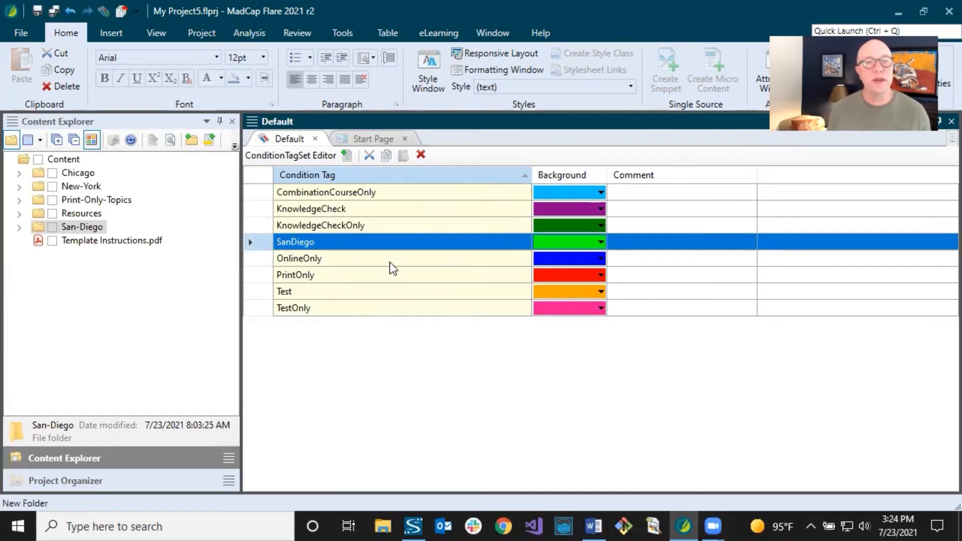
{"action": "left_click", "coordinate": [393, 225]}
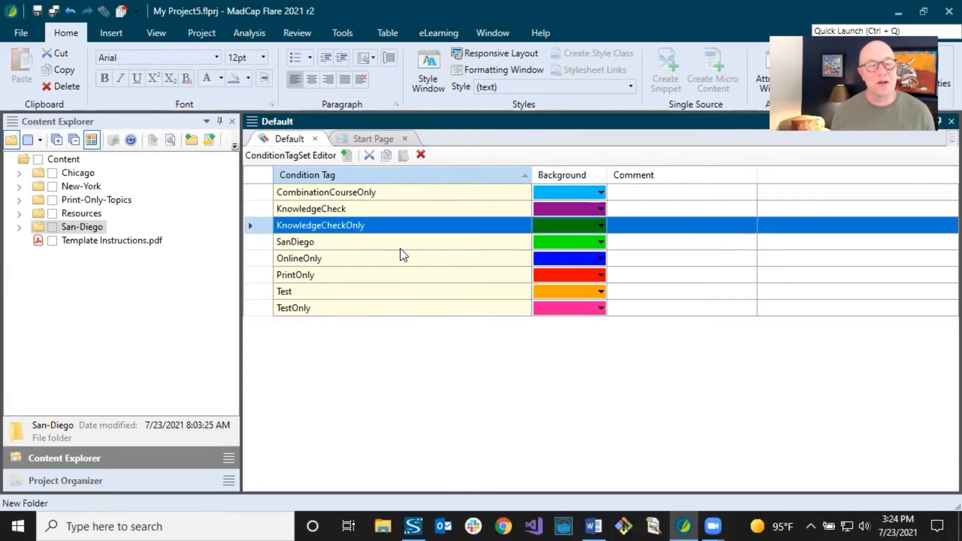
{"action": "left_click", "coordinate": [359, 211]}
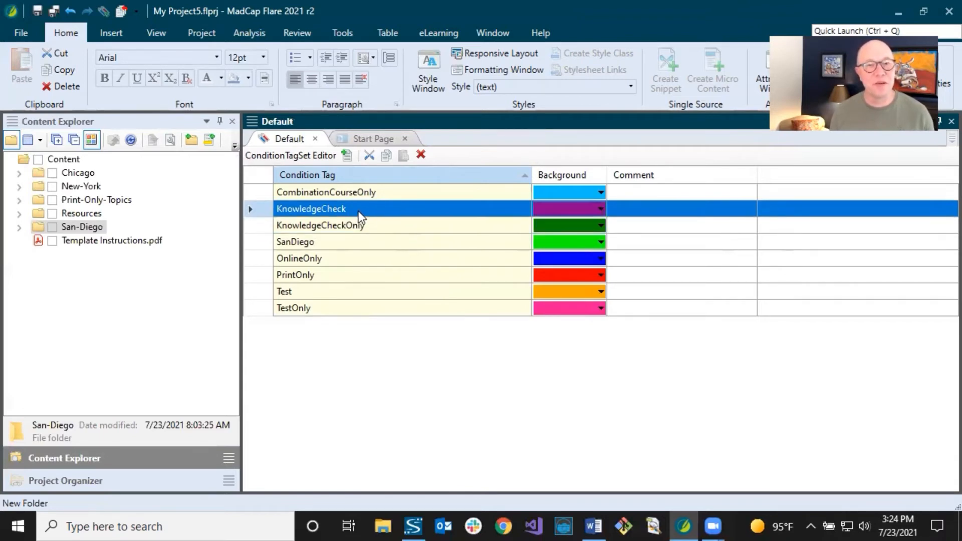
{"action": "left_click", "coordinate": [360, 226]}
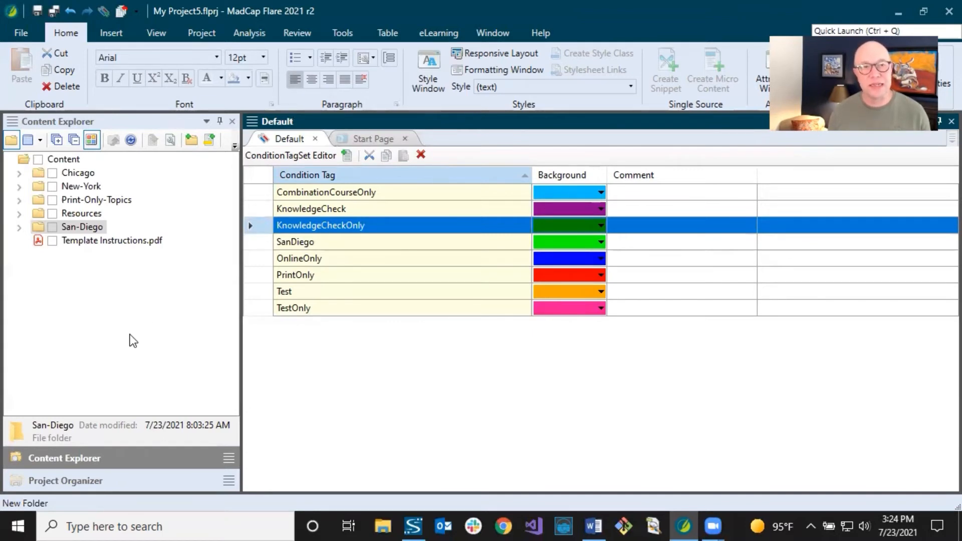
Step: Open the 1-SD-Course-Title.htm topic from San-Diego's Course-Content folder
{"action": "left_click", "coordinate": [20, 227]}
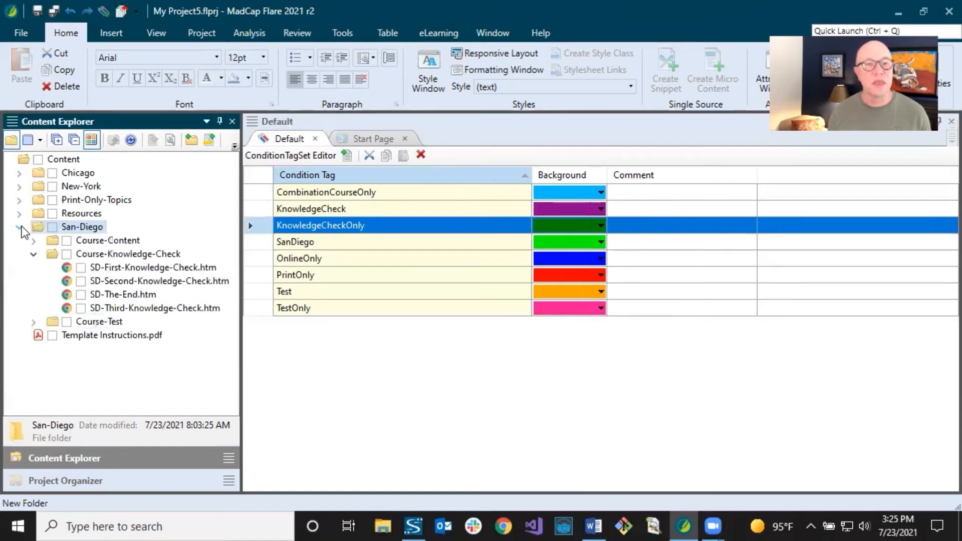
{"action": "left_click", "coordinate": [32, 254]}
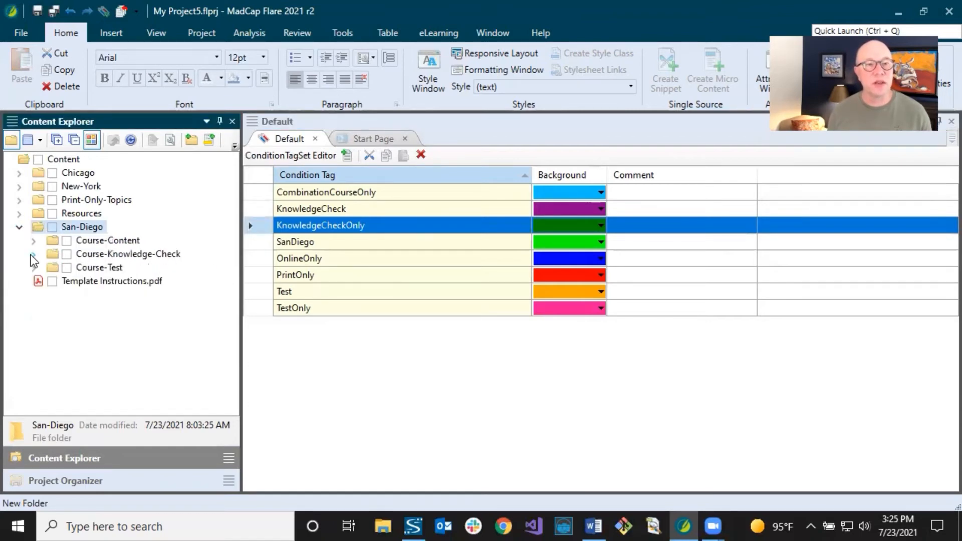
{"action": "left_click", "coordinate": [33, 241]}
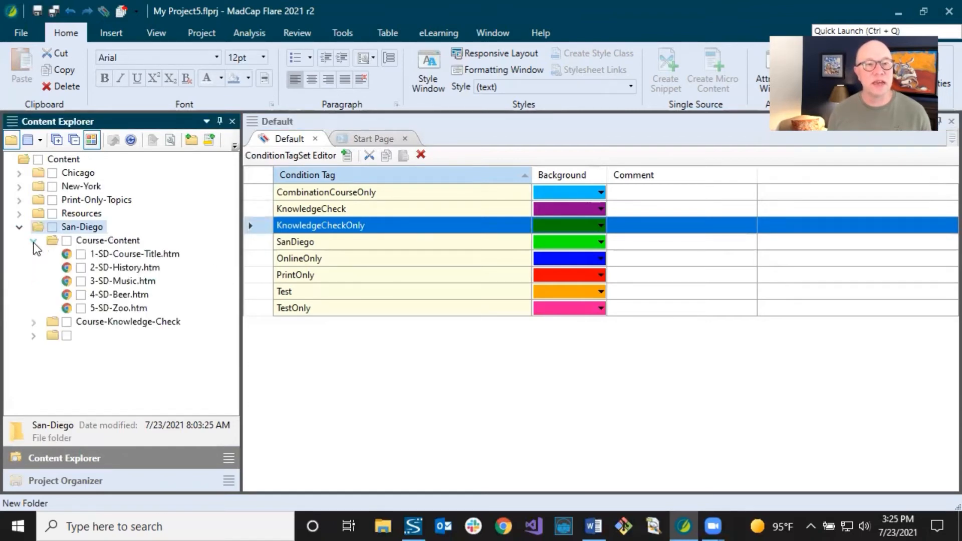
{"action": "double_click", "coordinate": [125, 255]}
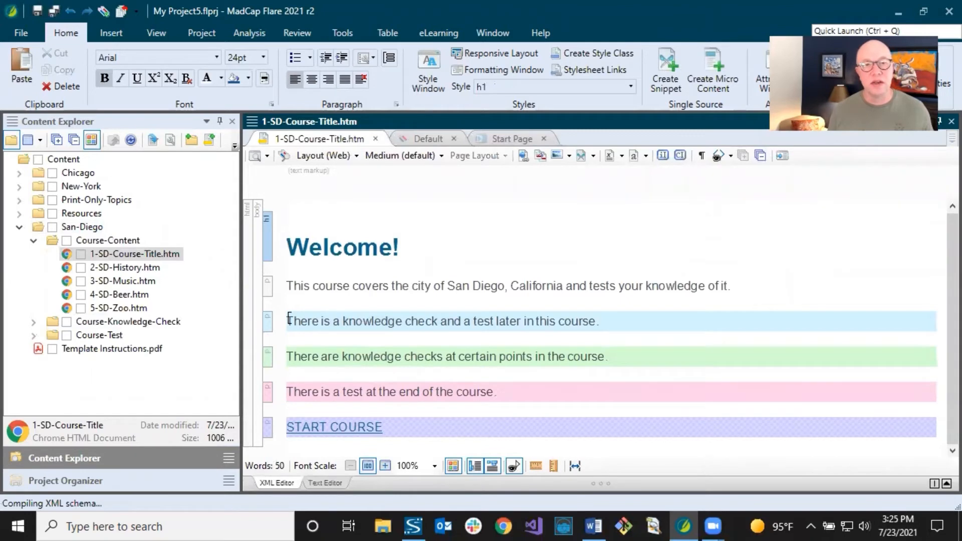
{"action": "left_click_drag", "start_coordinate": [289, 319], "coordinate": [452, 422]}
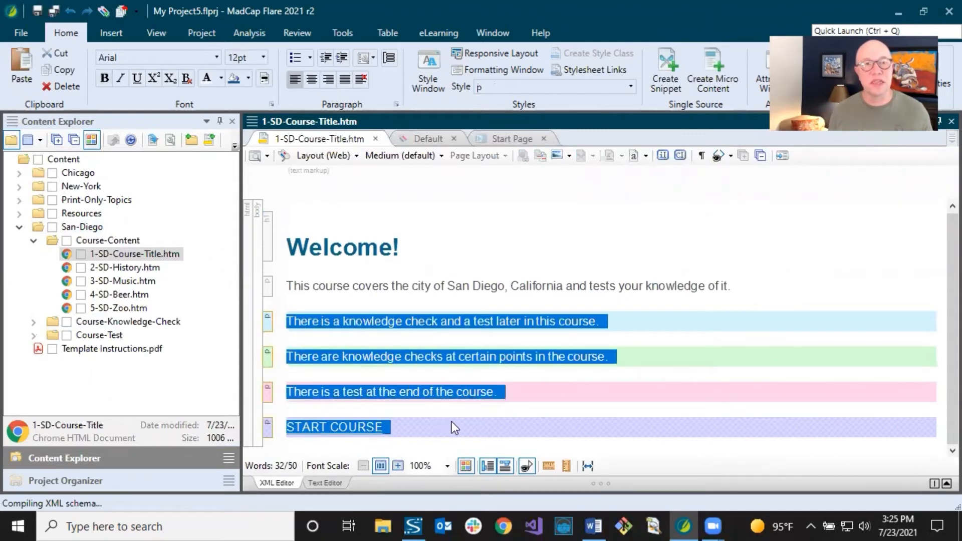
{"action": "left_click", "coordinate": [104, 14]}
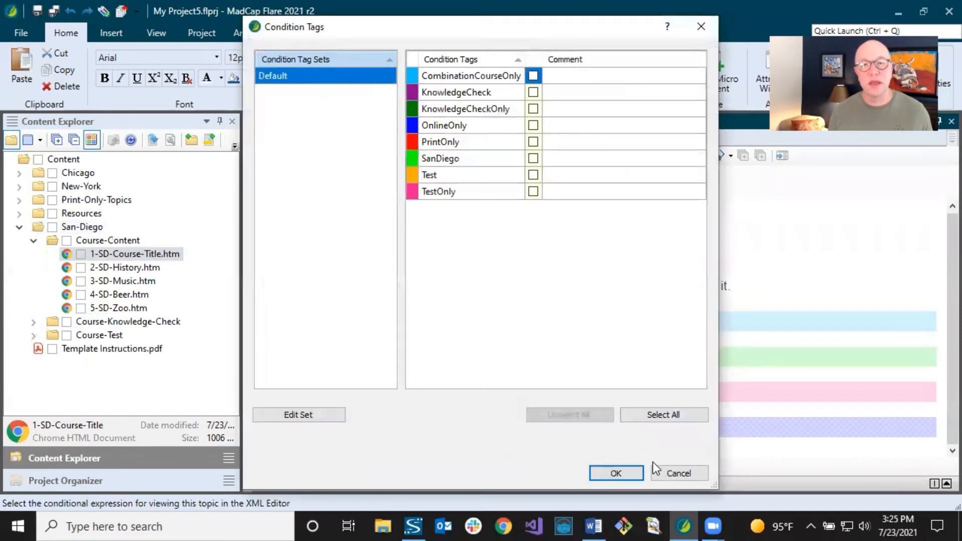
{"action": "left_click", "coordinate": [671, 470]}
Step: Remove the CombinationCourseOnly condition from the paragraph "There is a knowledge check and a test later in this course."
{"action": "left_click", "coordinate": [406, 324]}
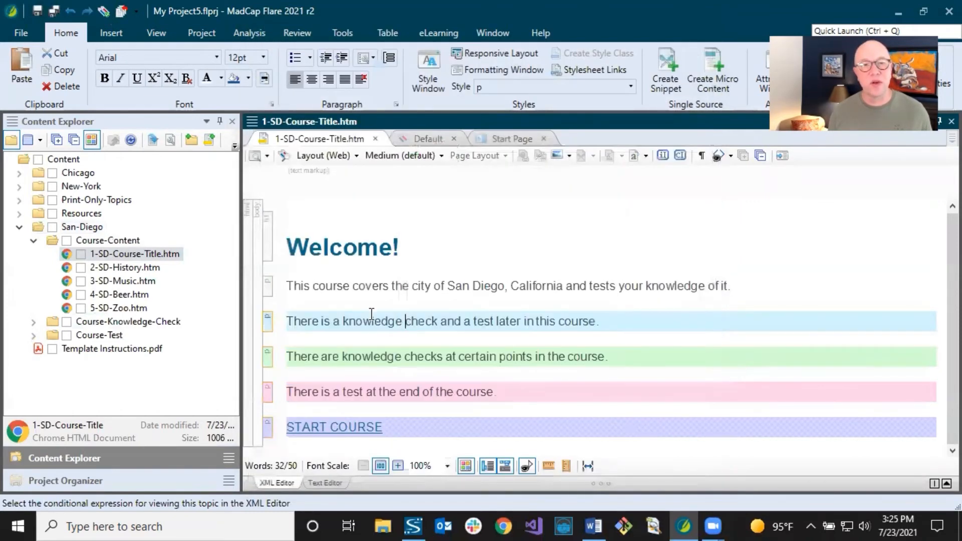
{"action": "right_click", "coordinate": [267, 325]}
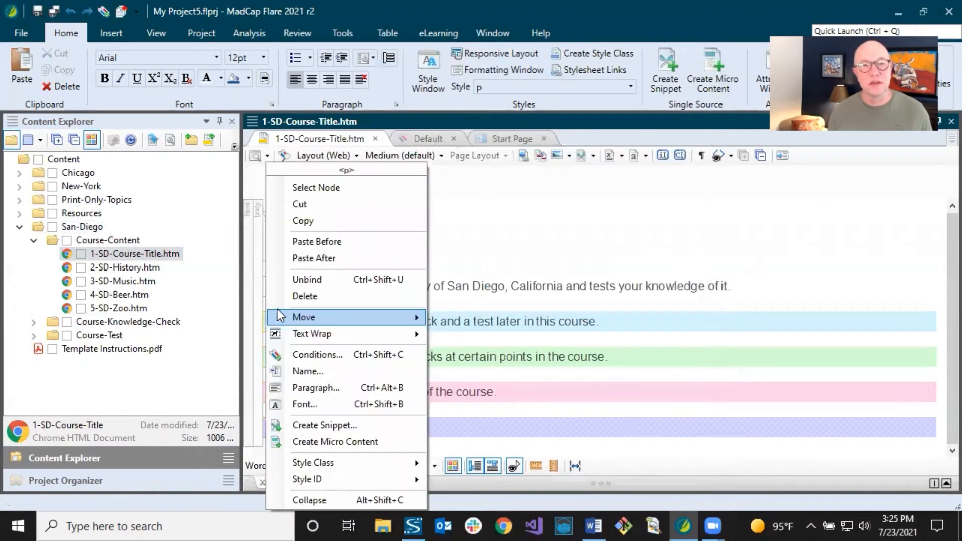
{"action": "left_click", "coordinate": [317, 189]}
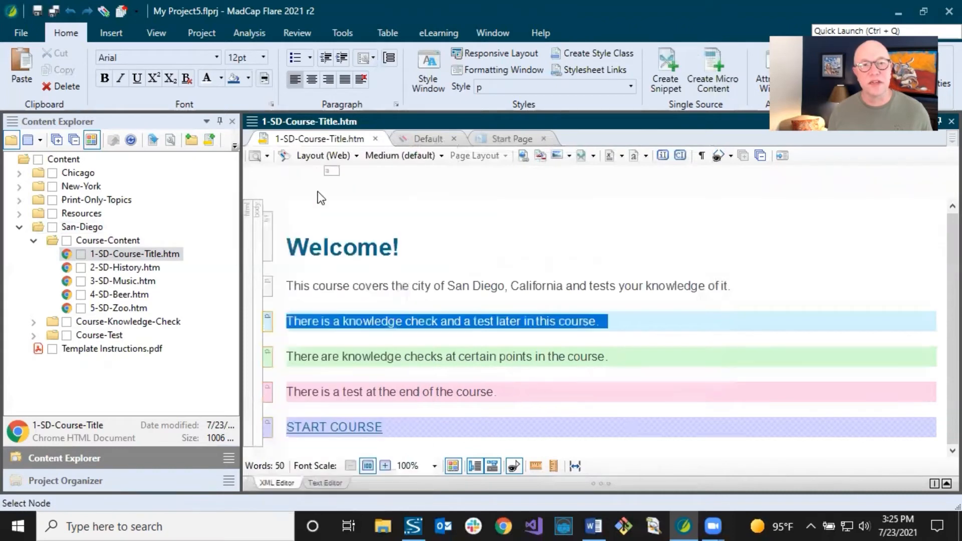
{"action": "left_click", "coordinate": [103, 10]}
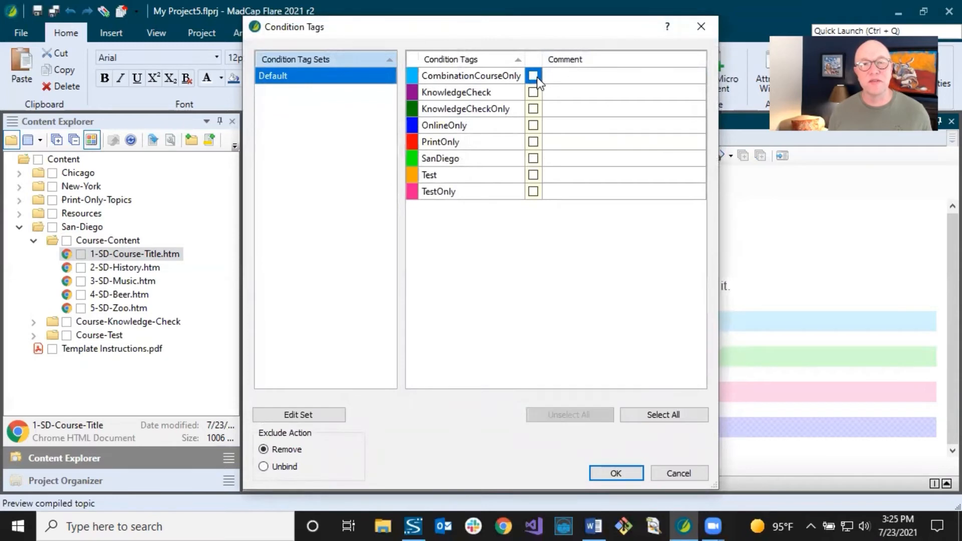
{"action": "left_click", "coordinate": [612, 473]}
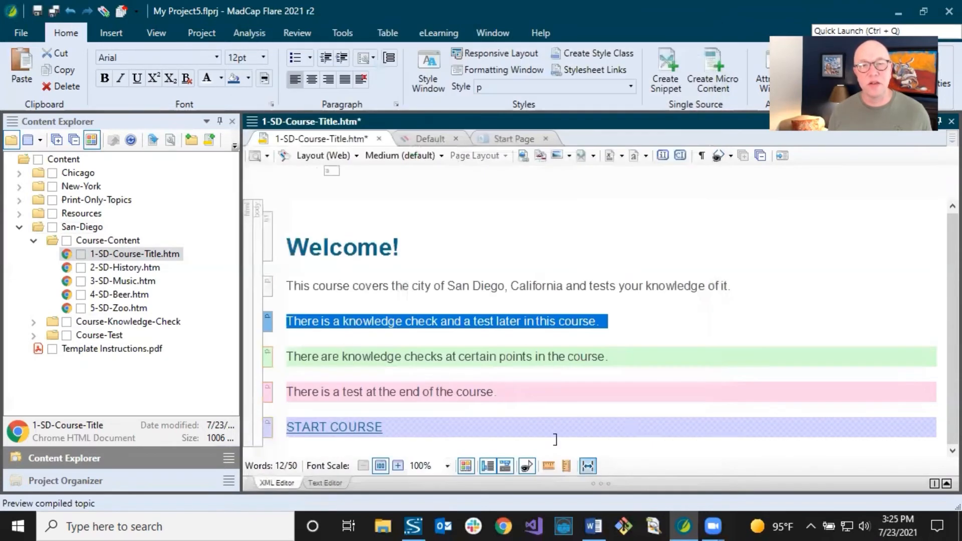
Step: Remove the KnowledgeCheckOnly condition from the paragraph "There are knowledge checks at certain points in the course."
{"action": "left_click", "coordinate": [373, 357]}
{"action": "right_click", "coordinate": [267, 354]}
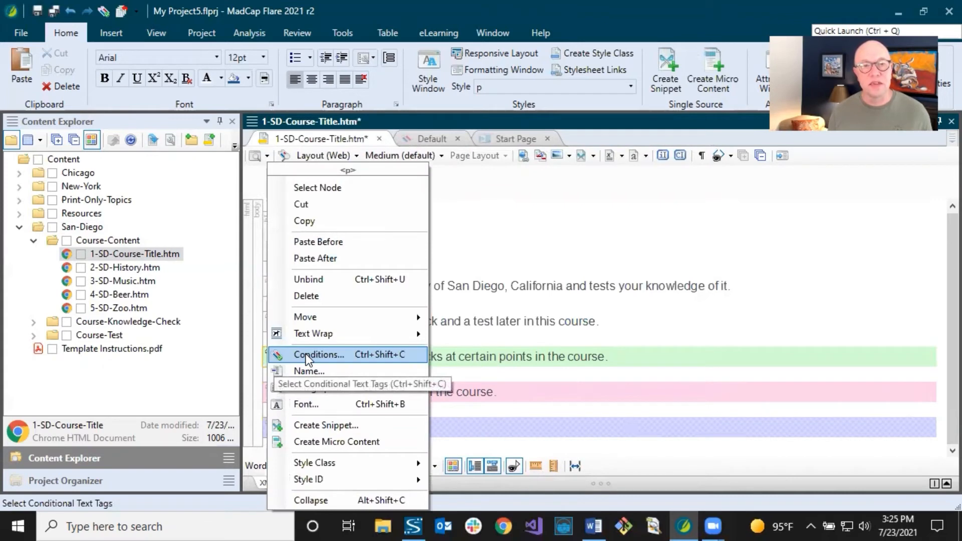
{"action": "left_click", "coordinate": [306, 353]}
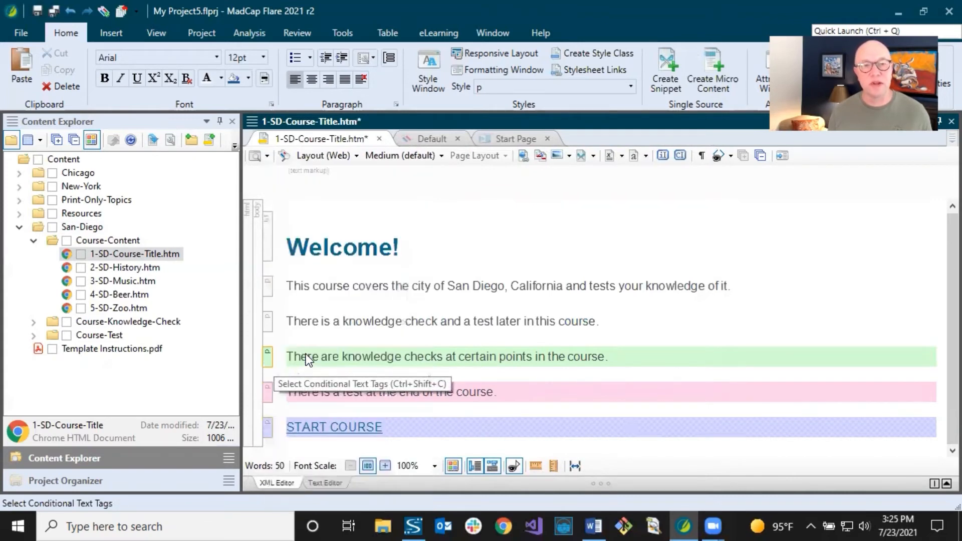
{"action": "left_click", "coordinate": [533, 110]}
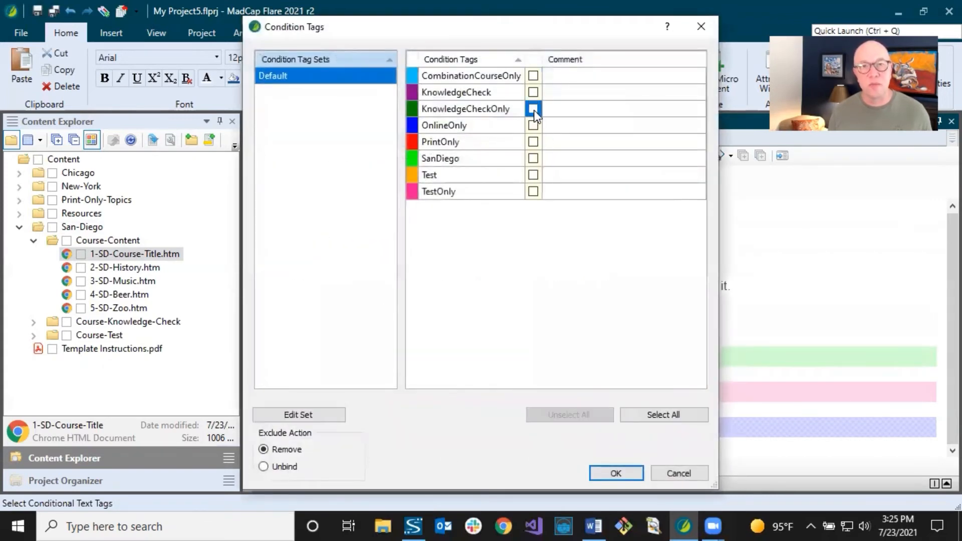
{"action": "left_click", "coordinate": [616, 473]}
Step: Remove the TestOnly condition from the paragraph "There is a test at the end of the course."
{"action": "left_click", "coordinate": [289, 395]}
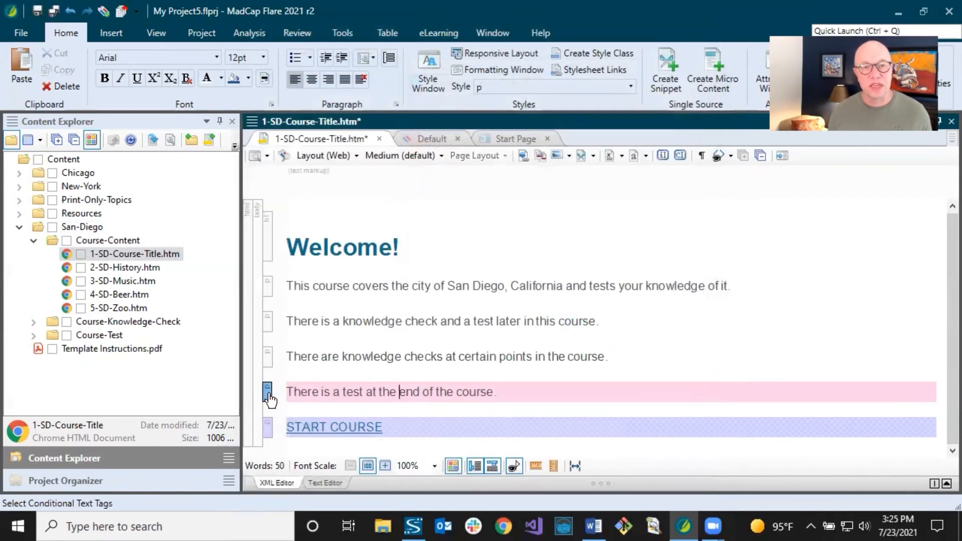
{"action": "right_click", "coordinate": [266, 392]}
{"action": "left_click", "coordinate": [304, 354]}
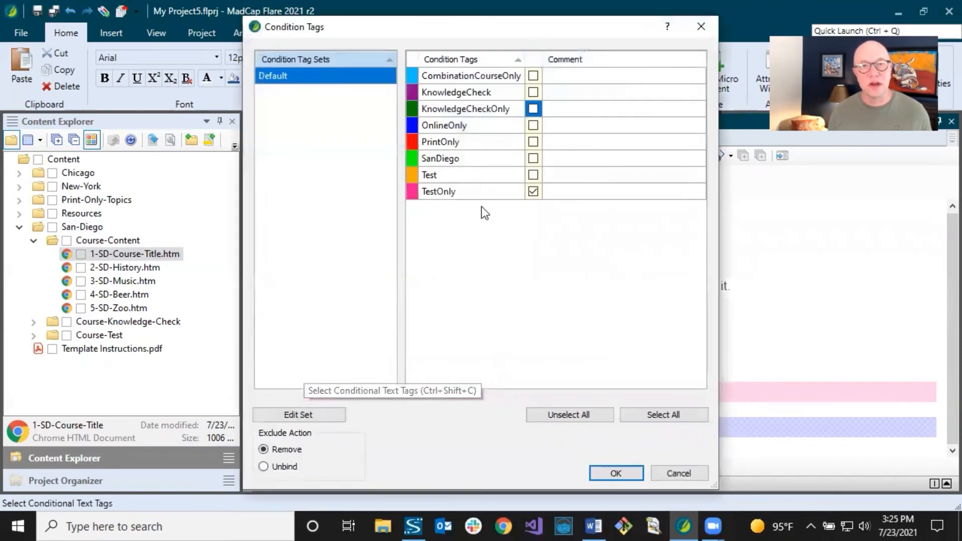
{"action": "left_click", "coordinate": [534, 190]}
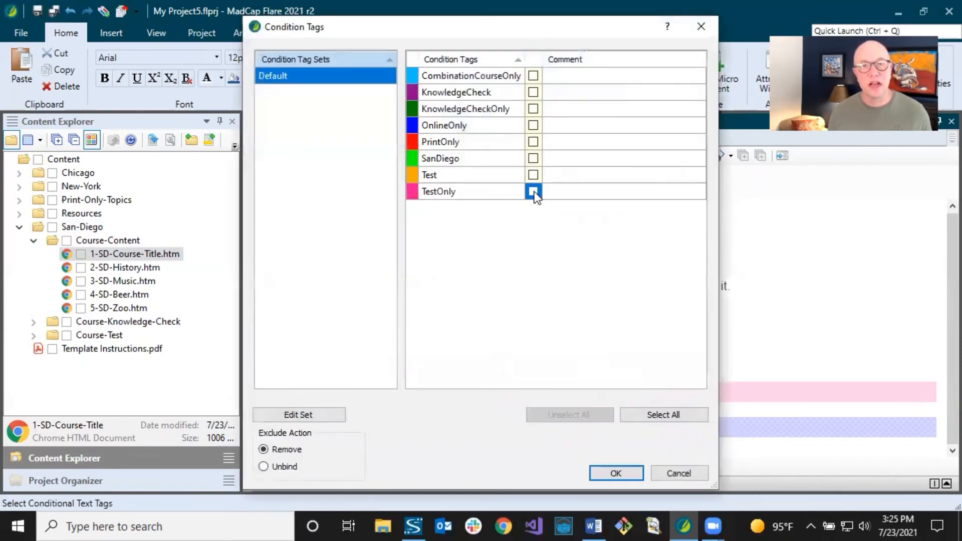
{"action": "left_click", "coordinate": [616, 473]}
{"action": "left_click", "coordinate": [381, 392]}
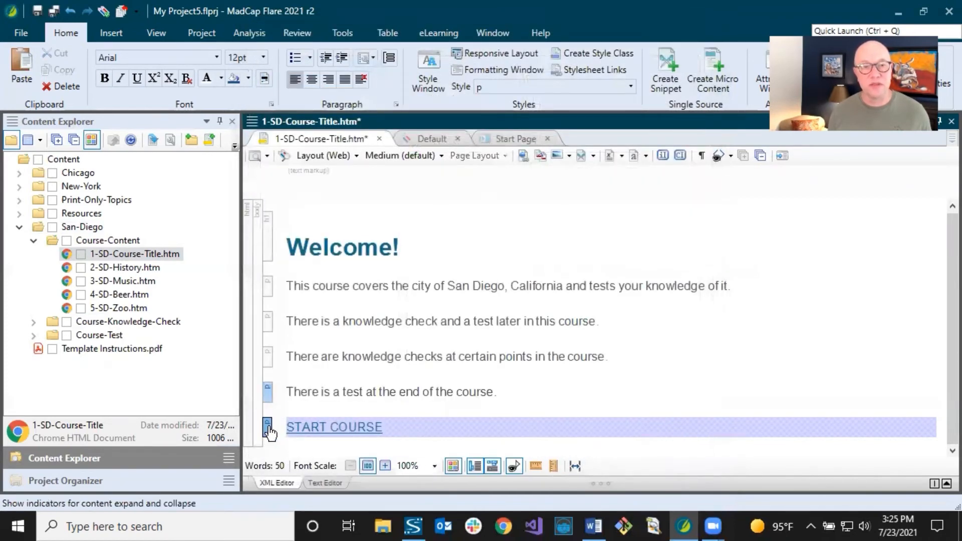
Step: Remove the OnlineOnly condition from the START COURSE paragraph and save the topic
{"action": "right_click", "coordinate": [269, 427]}
{"action": "left_click", "coordinate": [315, 360]}
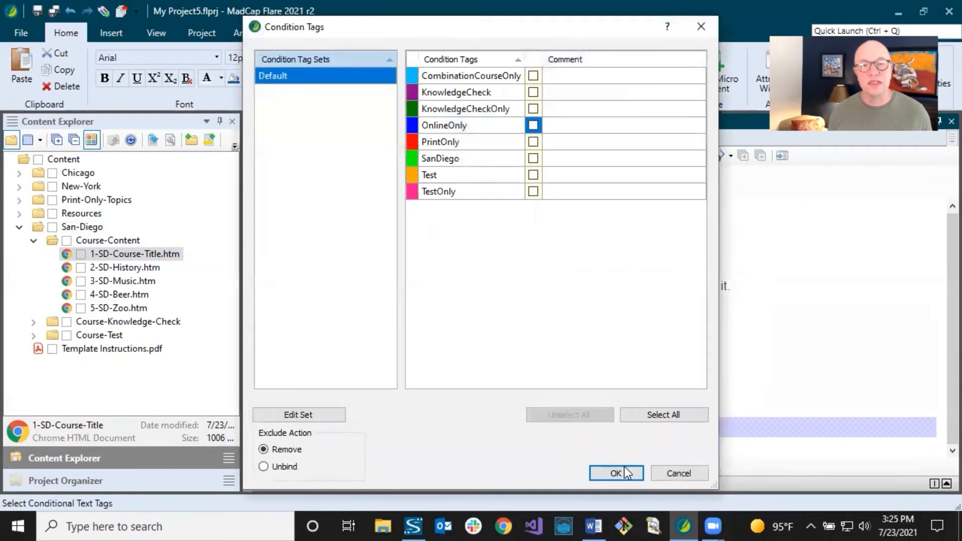
{"action": "left_click", "coordinate": [621, 471]}
{"action": "left_click", "coordinate": [365, 391]}
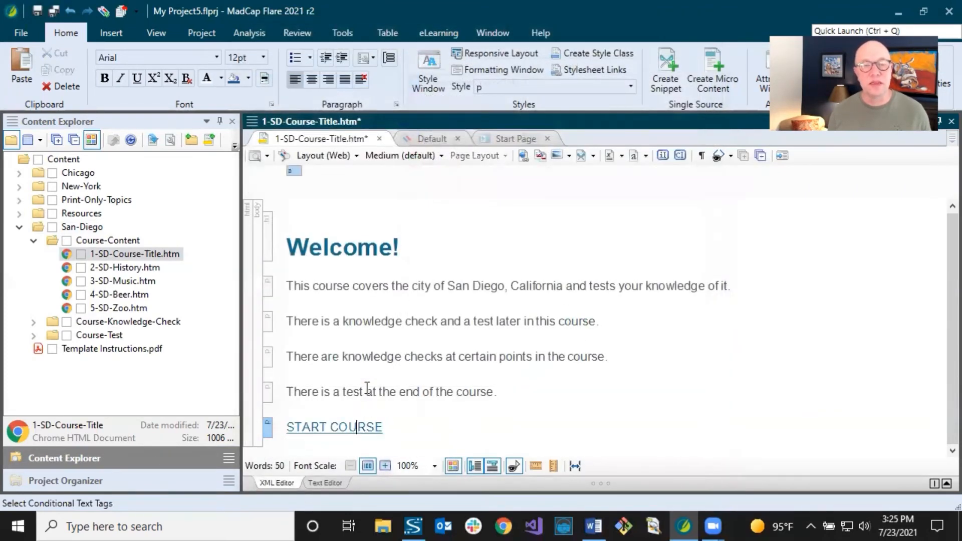
{"action": "left_click", "coordinate": [399, 287]}
{"action": "left_click", "coordinate": [53, 10]}
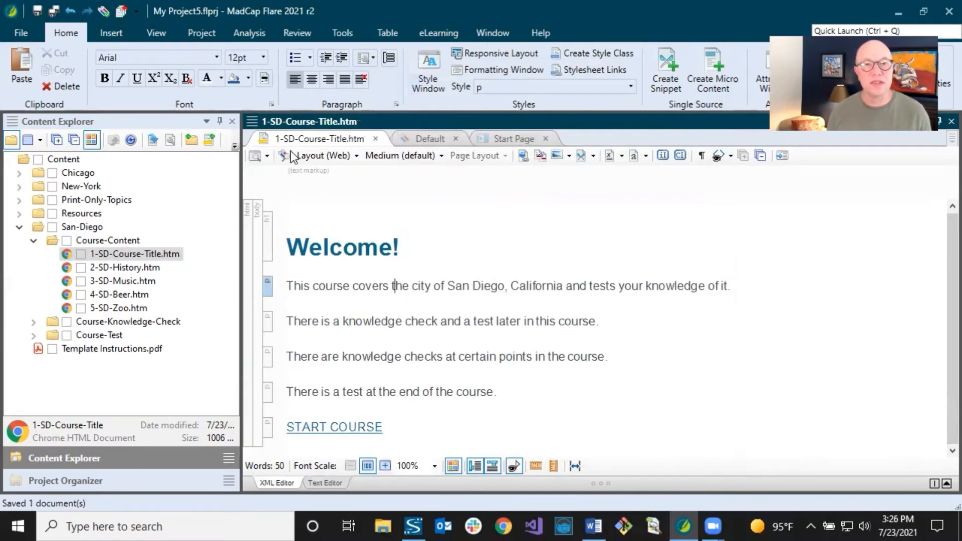
{"action": "left_click", "coordinate": [358, 247]}
{"action": "left_click_drag", "start_coordinate": [288, 285], "coordinate": [740, 285]}
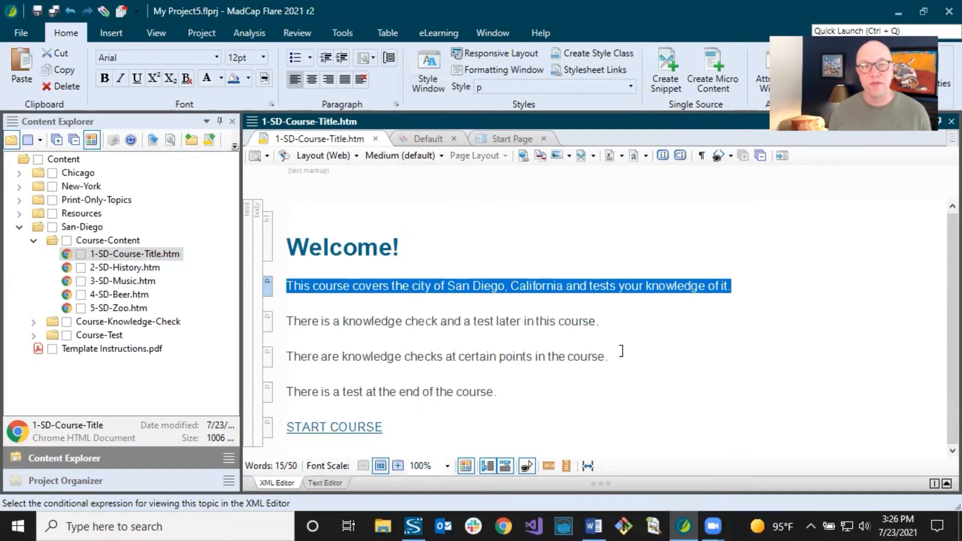
{"action": "left_click", "coordinate": [493, 321]}
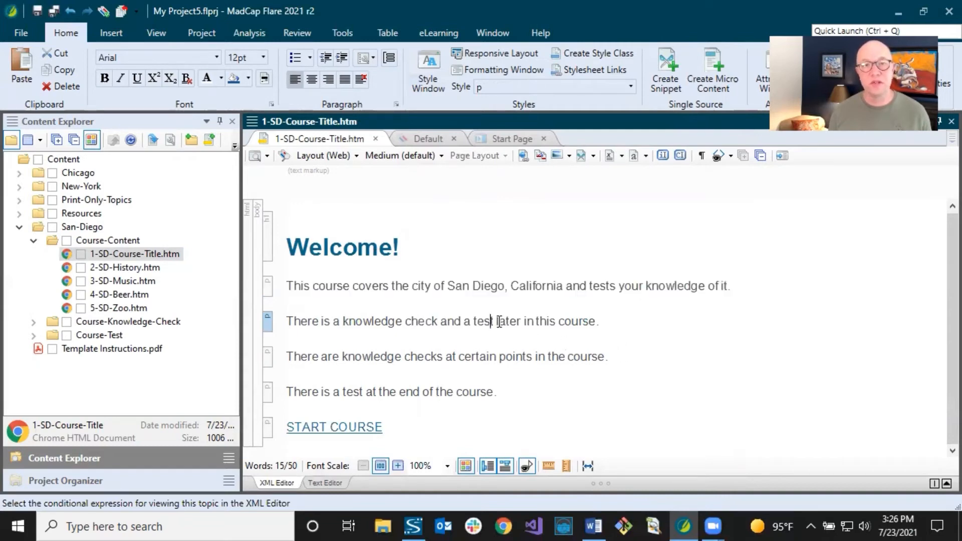
{"action": "left_click", "coordinate": [446, 286]}
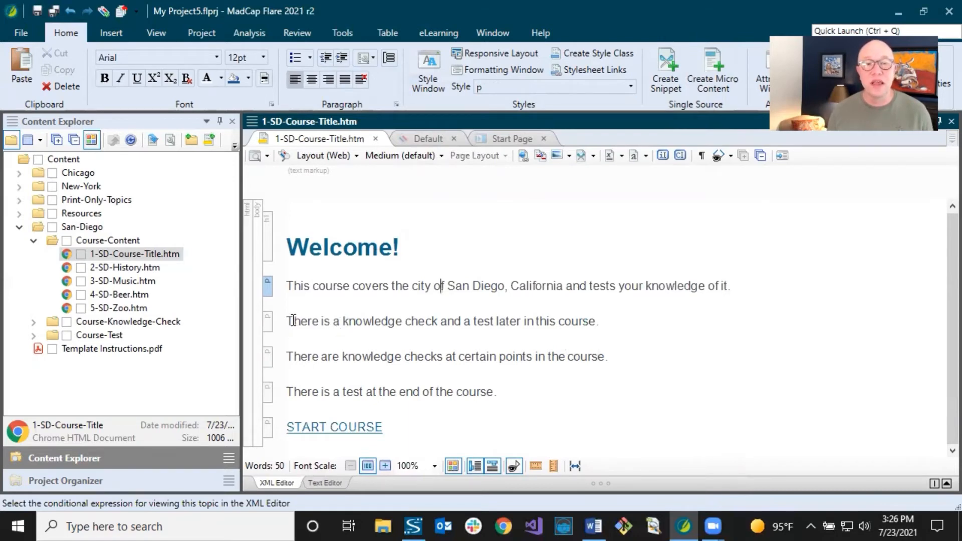
Step: Apply the CombinationCourseOnly and SanDiego conditions to the paragraph "There is a knowledge check and a test later in this course."
{"action": "left_click_drag", "start_coordinate": [289, 321], "coordinate": [586, 330]}
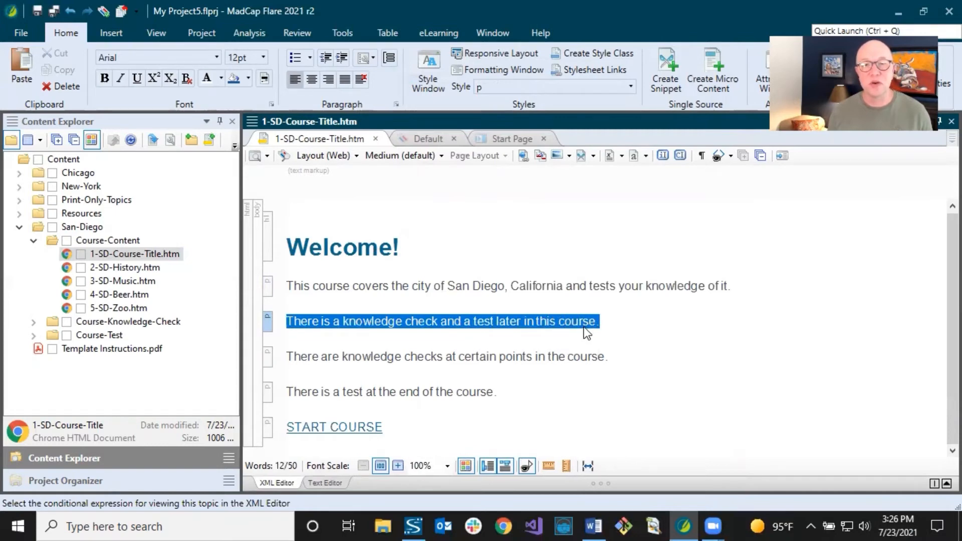
{"action": "left_click", "coordinate": [583, 325]}
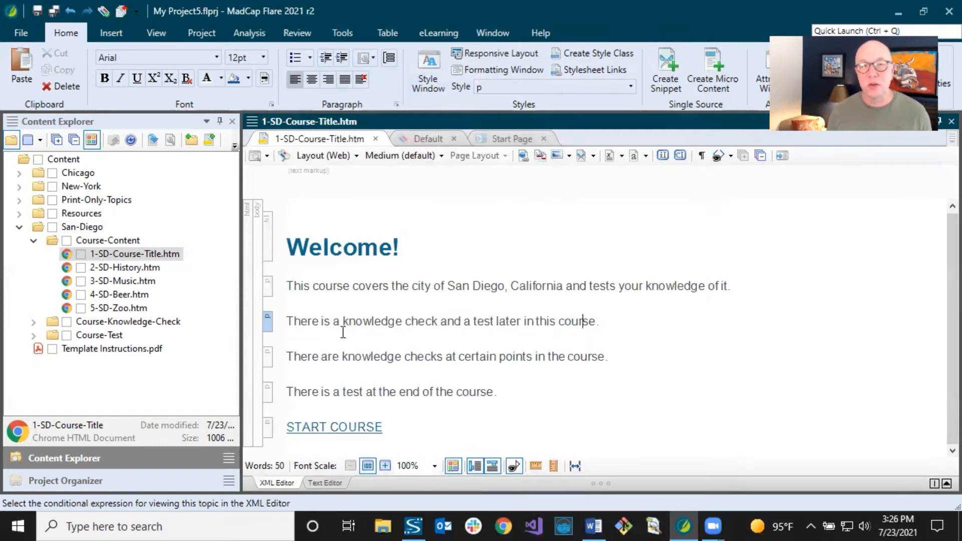
{"action": "right_click", "coordinate": [267, 323]}
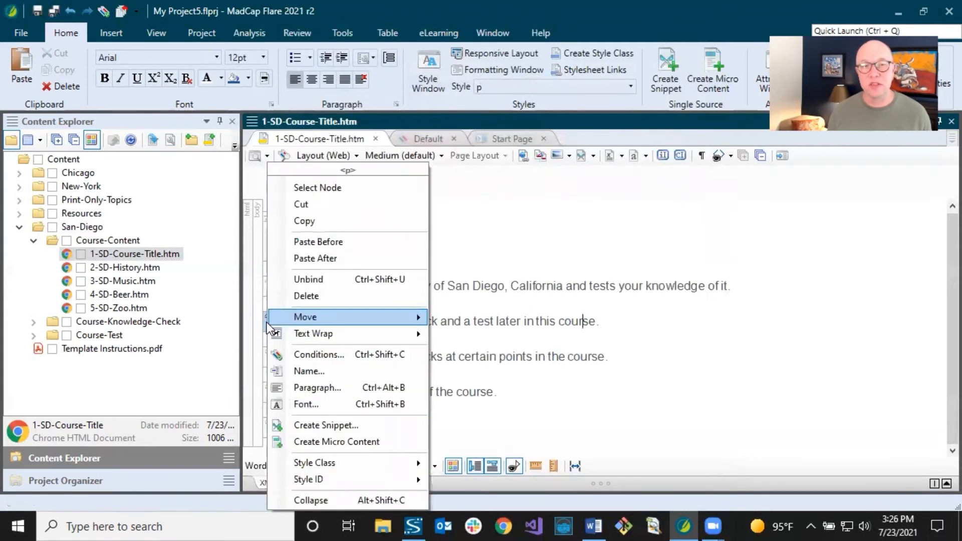
{"action": "left_click", "coordinate": [299, 354]}
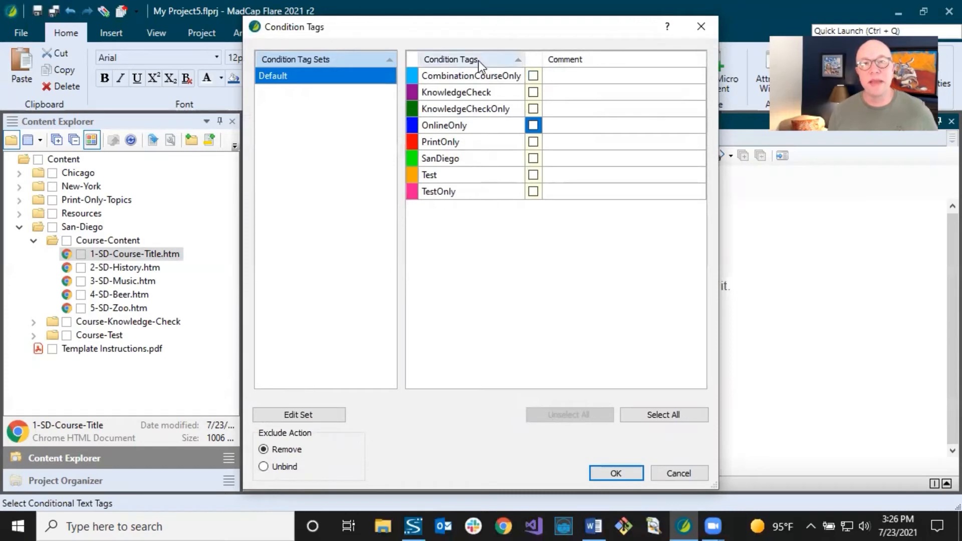
{"action": "left_click", "coordinate": [533, 75]}
{"action": "left_click", "coordinate": [533, 75]}
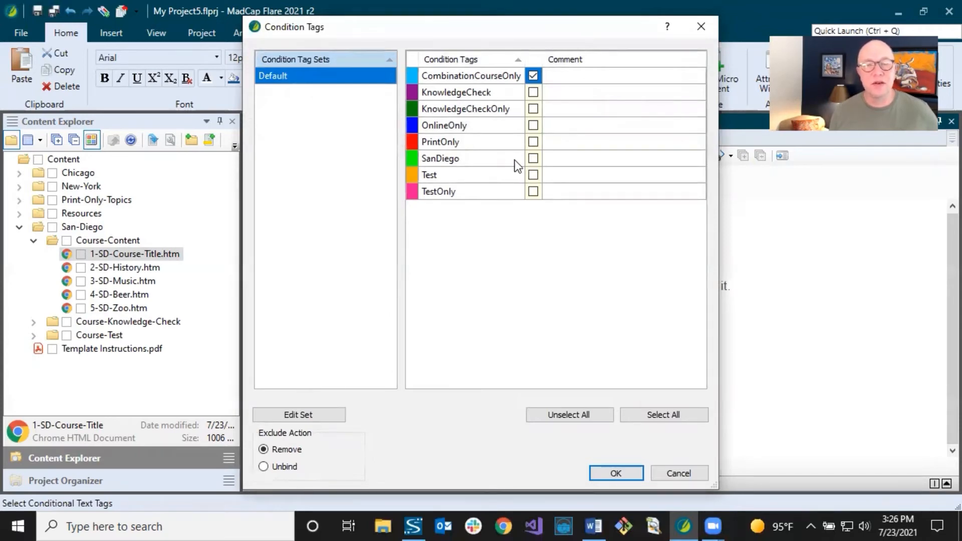
{"action": "left_click", "coordinate": [533, 158]}
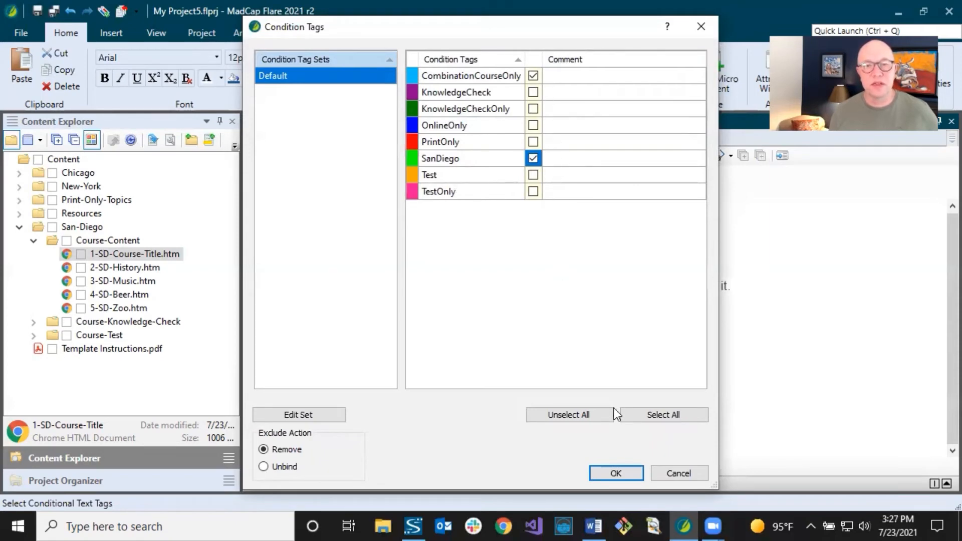
{"action": "left_click", "coordinate": [618, 473]}
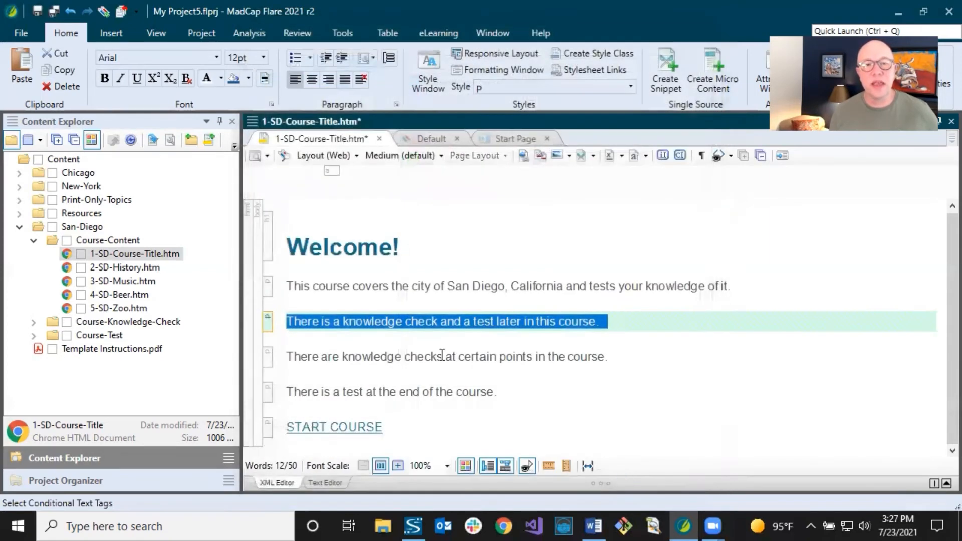
{"action": "left_click", "coordinate": [426, 324]}
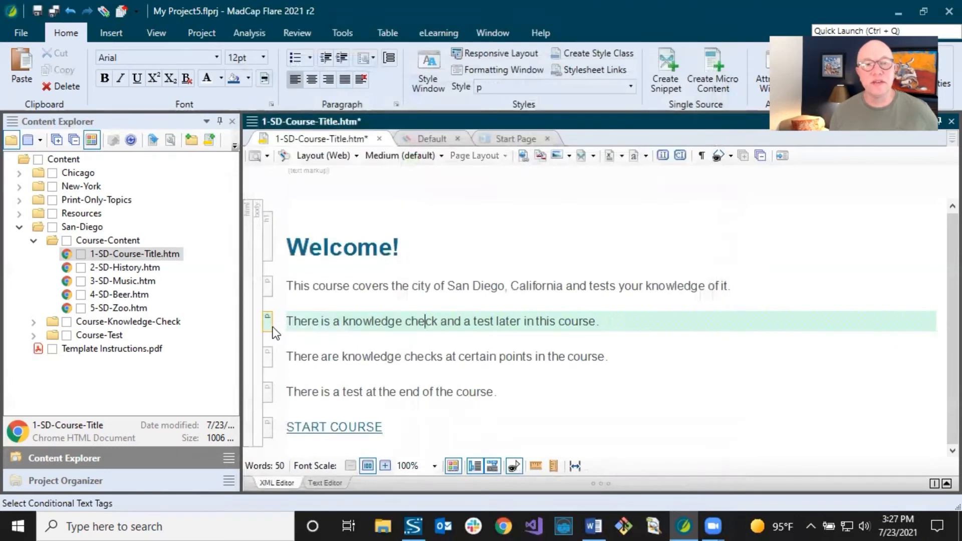
{"action": "mouse_move", "coordinate": [268, 323]}
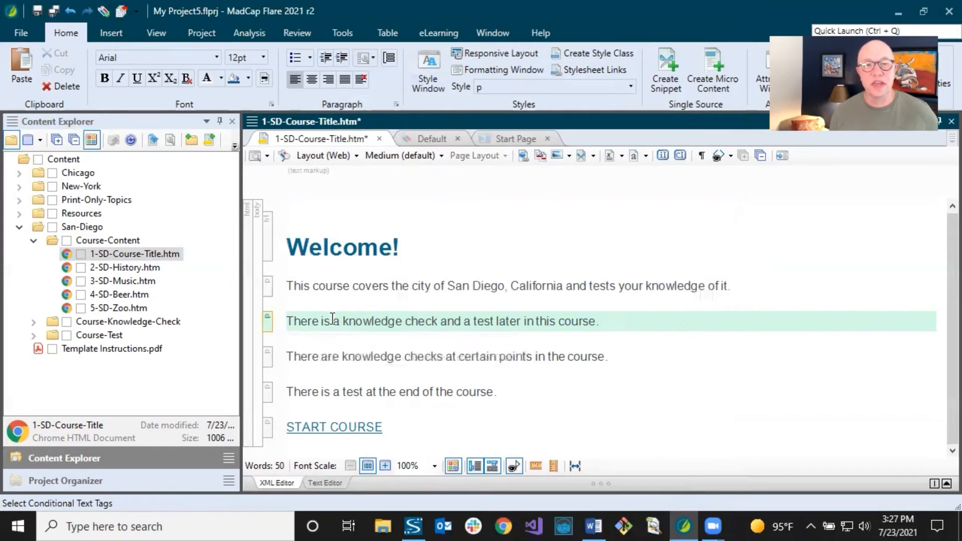
Step: Apply the KnowledgeCheckOnly condition to the paragraph "There are knowledge checks at certain points in the course."
{"action": "left_click", "coordinate": [309, 356]}
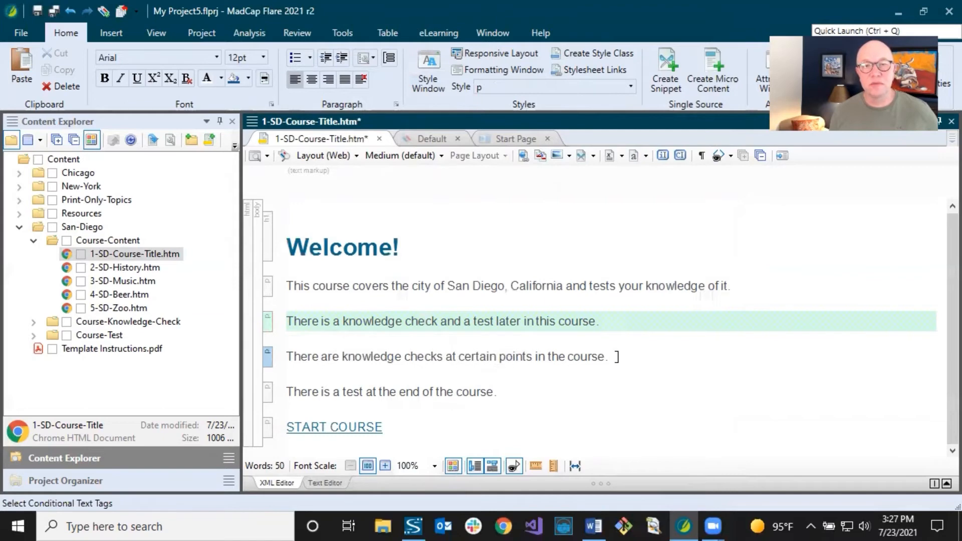
{"action": "left_click", "coordinate": [617, 356]}
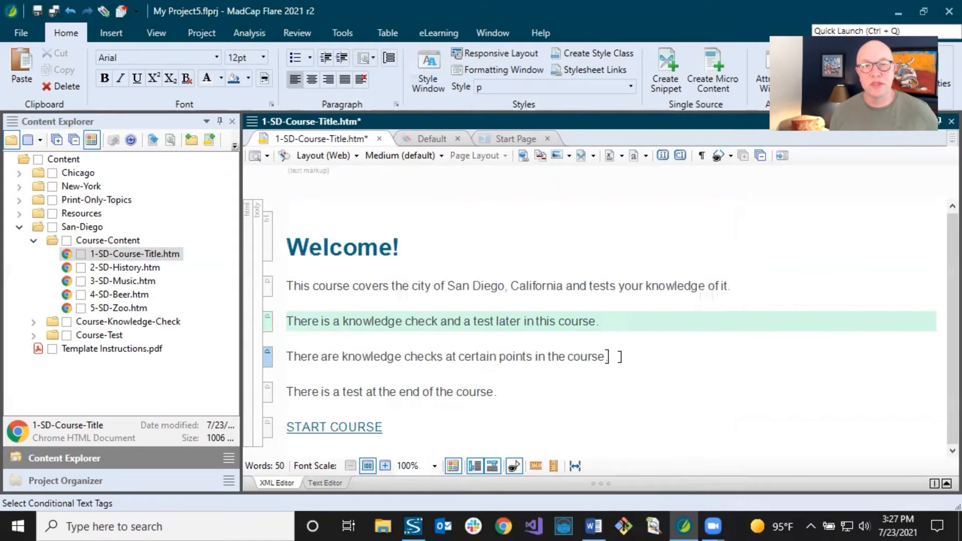
{"action": "right_click", "coordinate": [267, 357]}
{"action": "left_click", "coordinate": [287, 355]}
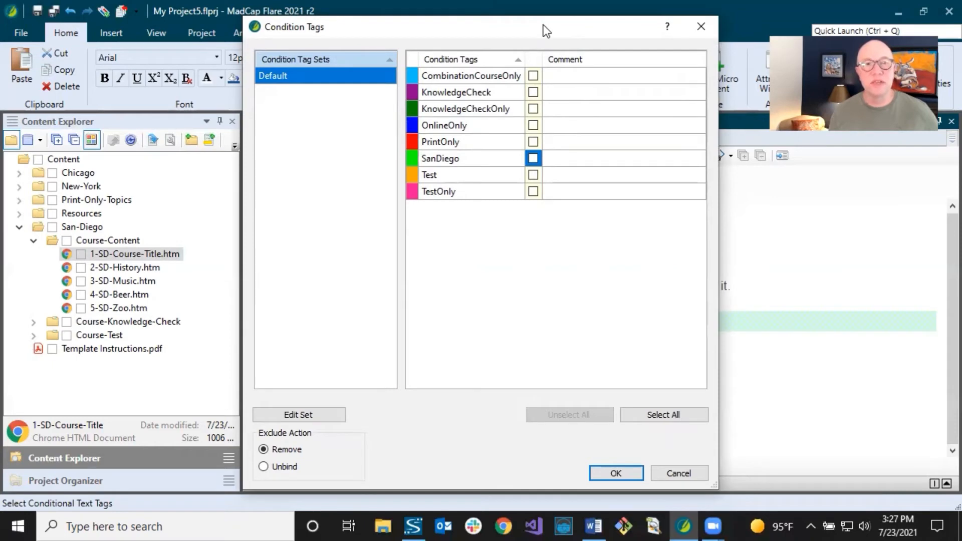
{"action": "left_click_drag", "start_coordinate": [543, 25], "coordinate": [441, 46]}
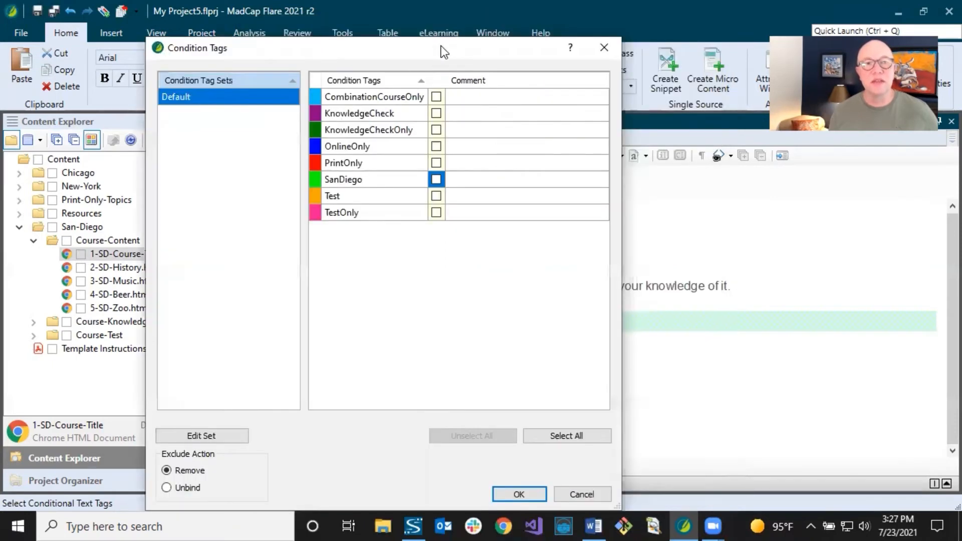
{"action": "left_click", "coordinate": [439, 129]}
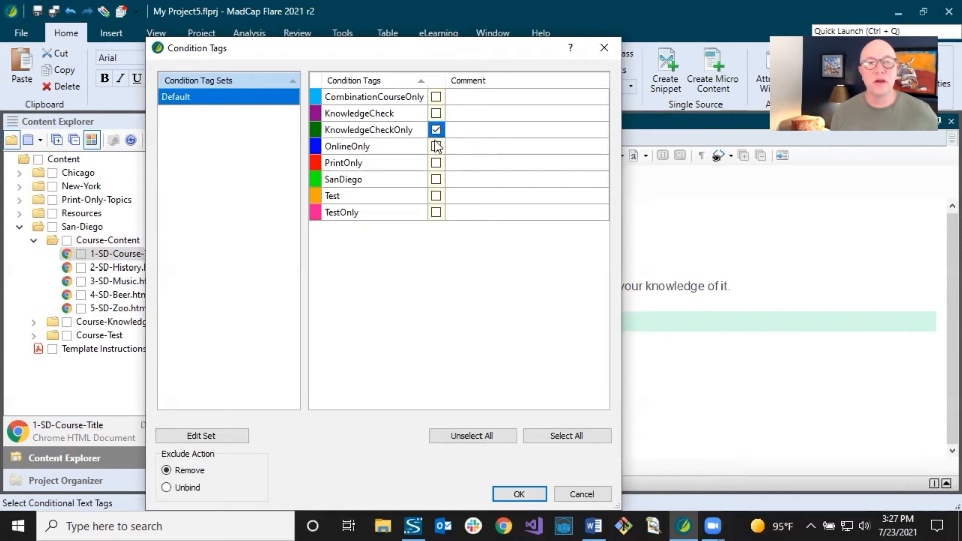
{"action": "left_click", "coordinate": [434, 179]}
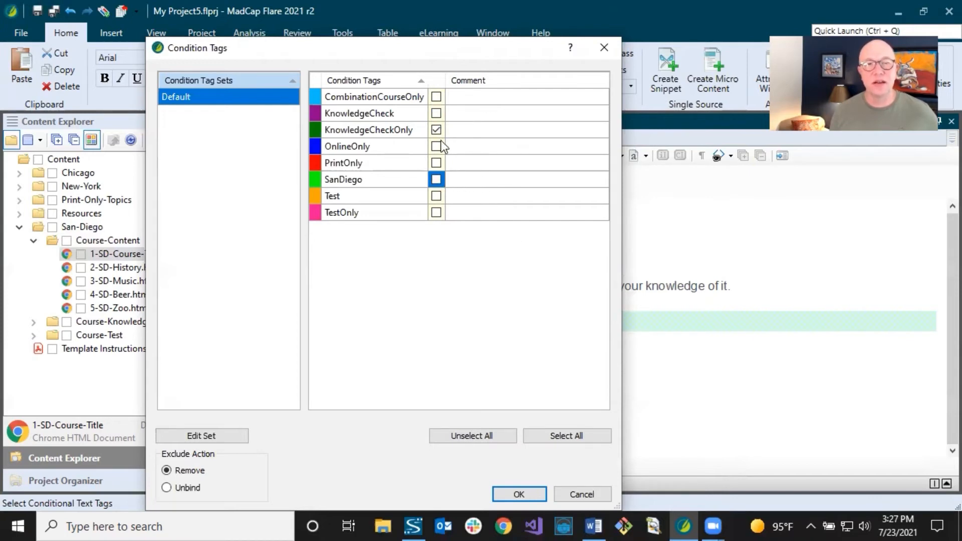
{"action": "left_click", "coordinate": [528, 486]}
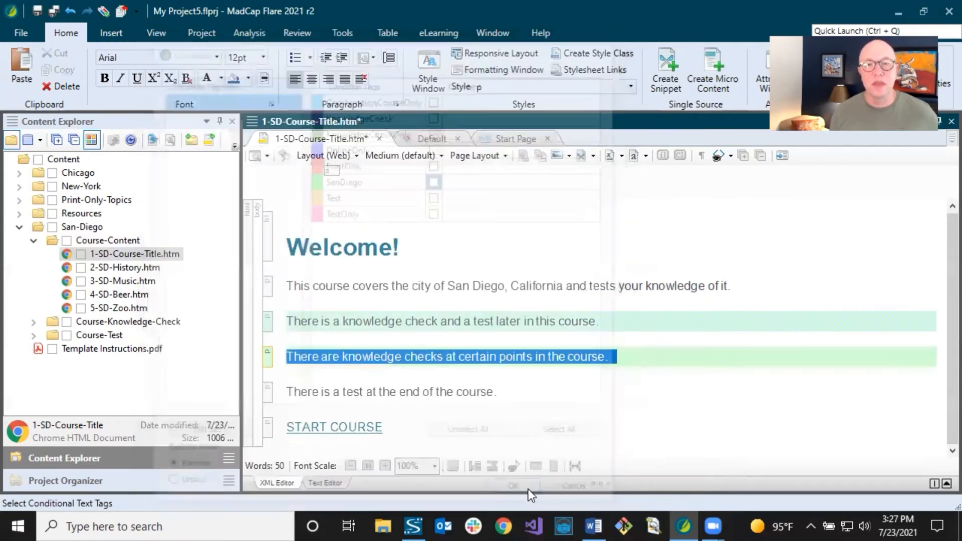
Step: Remove the SanDiego condition from the paragraph "There is a knowledge check and a test later in this course," keeping CombinationCourseOnly
{"action": "right_click", "coordinate": [275, 332]}
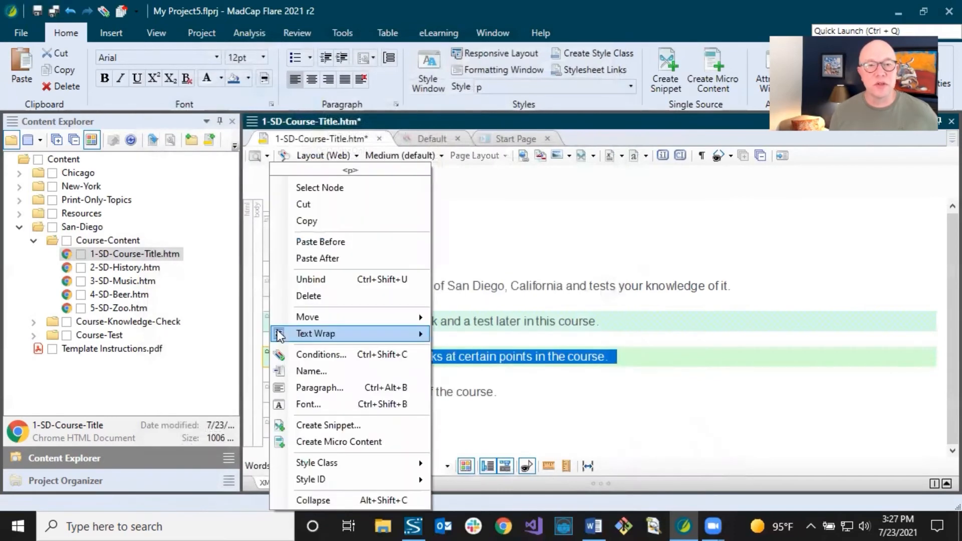
{"action": "left_click", "coordinate": [302, 355]}
{"action": "left_click", "coordinate": [621, 473]}
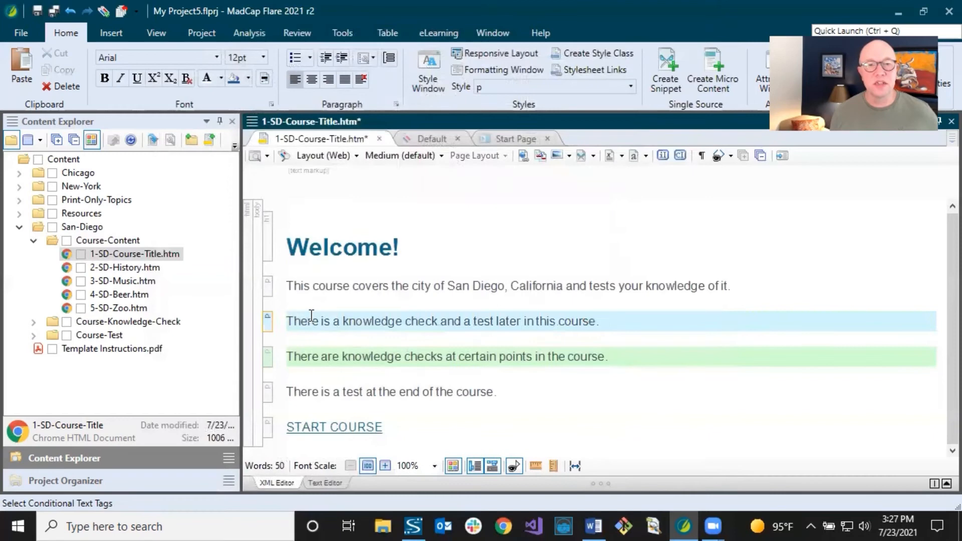
{"action": "left_click", "coordinate": [374, 356]}
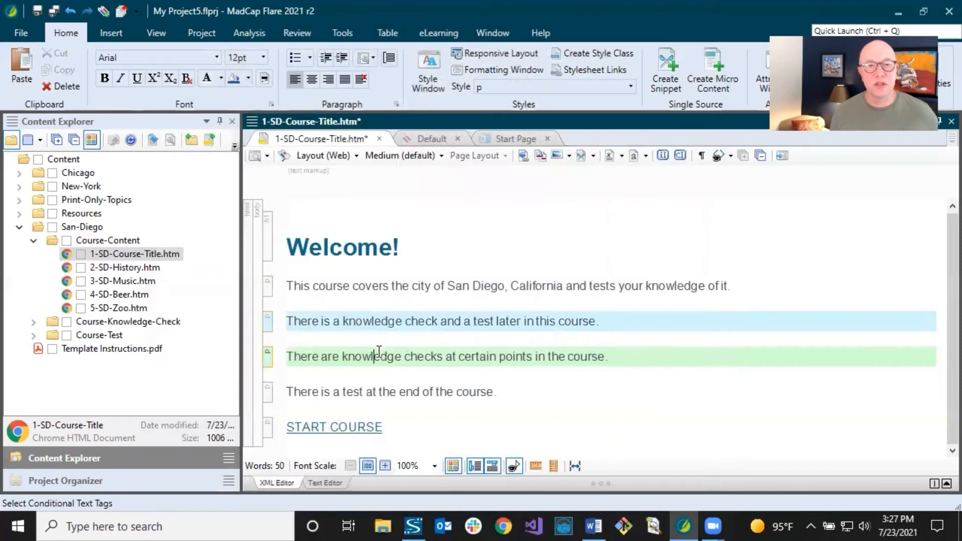
Step: Apply the TestOnly condition to the paragraph "There is a test at the end of the course."
{"action": "left_click", "coordinate": [335, 388]}
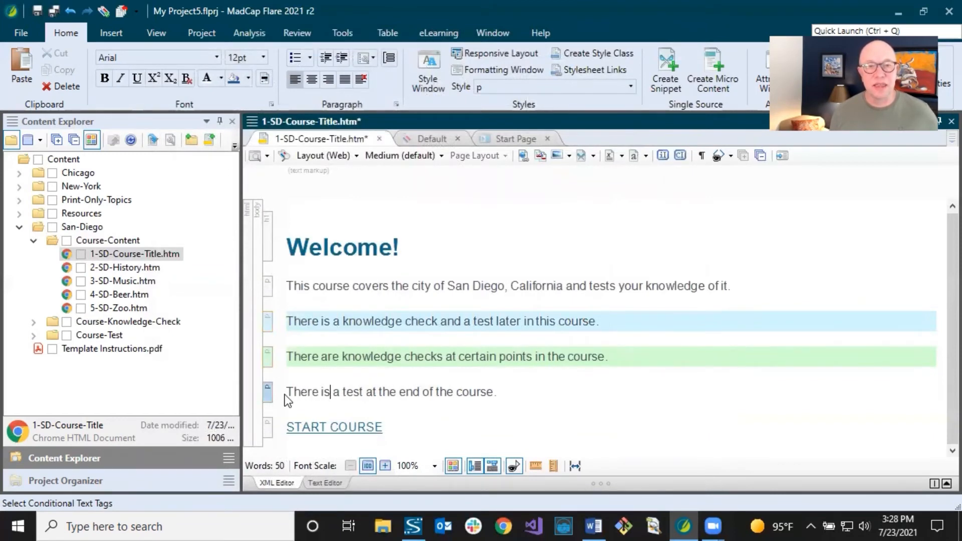
{"action": "right_click", "coordinate": [268, 394]}
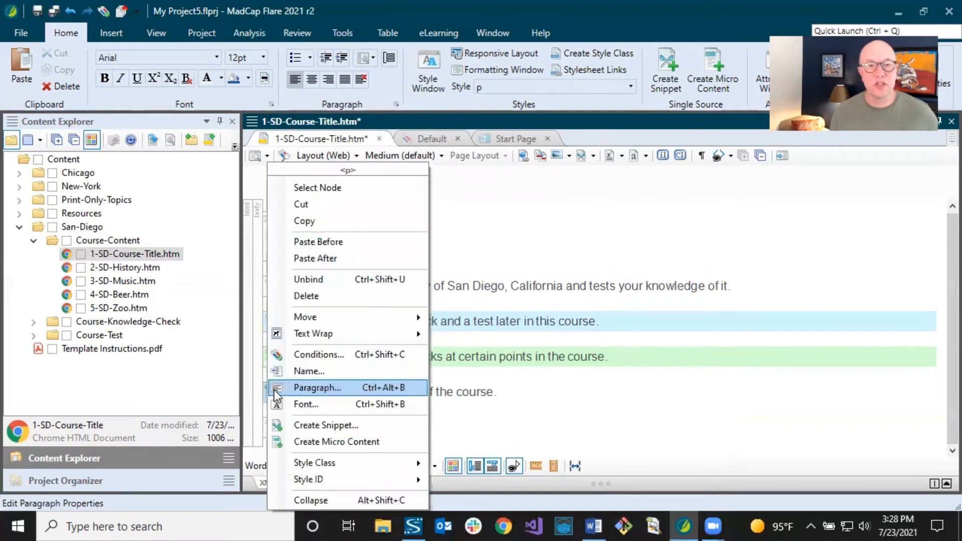
{"action": "left_click", "coordinate": [296, 357]}
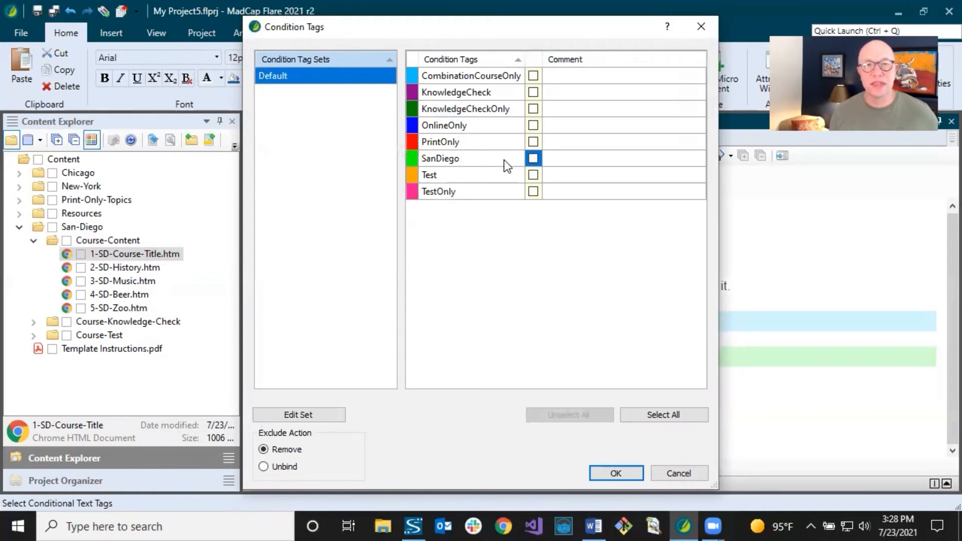
{"action": "left_click", "coordinate": [533, 191]}
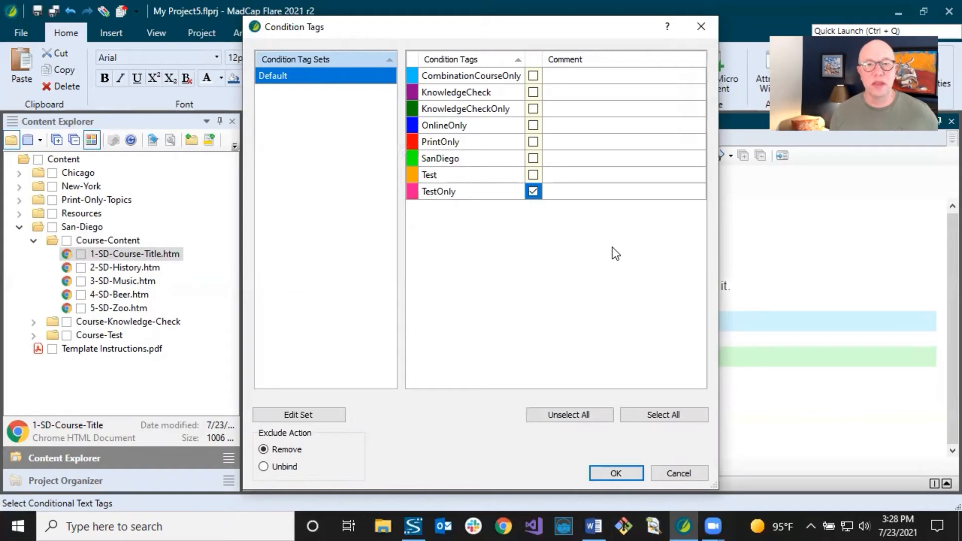
{"action": "left_click", "coordinate": [617, 474]}
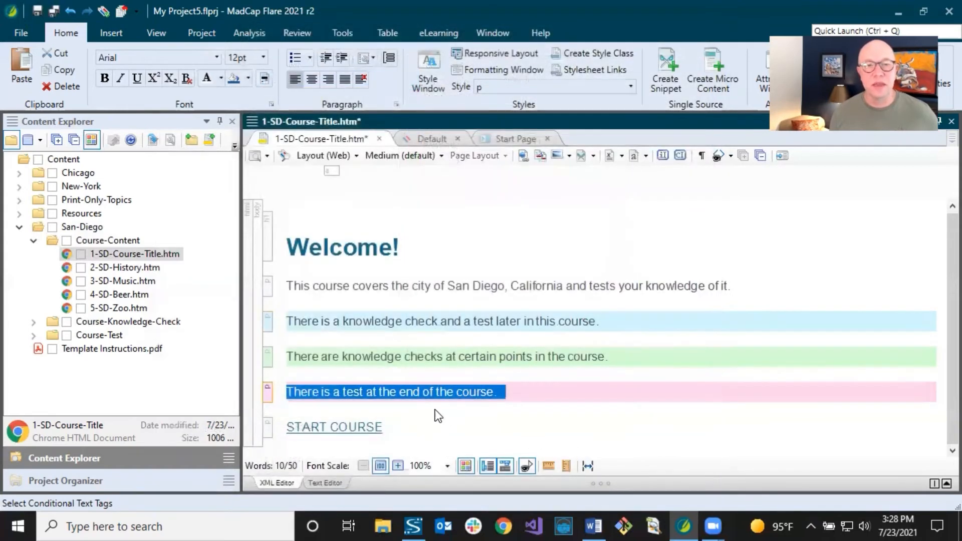
{"action": "left_click", "coordinate": [403, 393]}
Step: Apply the OnlineOnly condition to the START COURSE paragraph and save the topic
{"action": "left_click", "coordinate": [354, 427]}
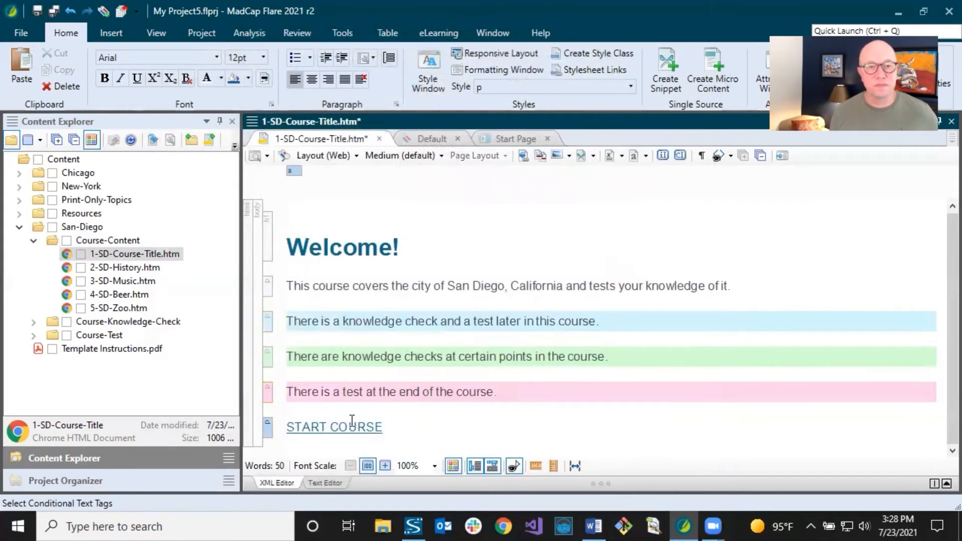
{"action": "left_click", "coordinate": [315, 427]}
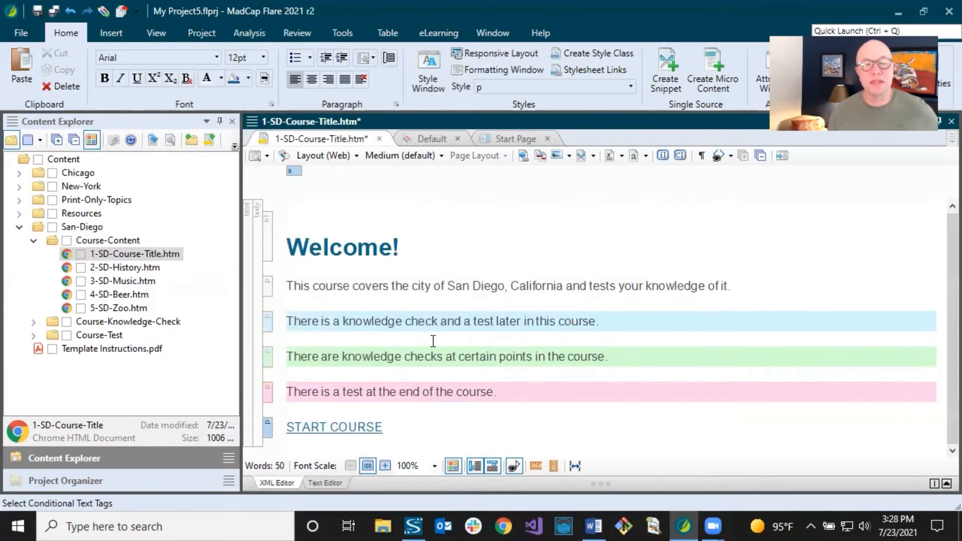
{"action": "left_click", "coordinate": [330, 429]}
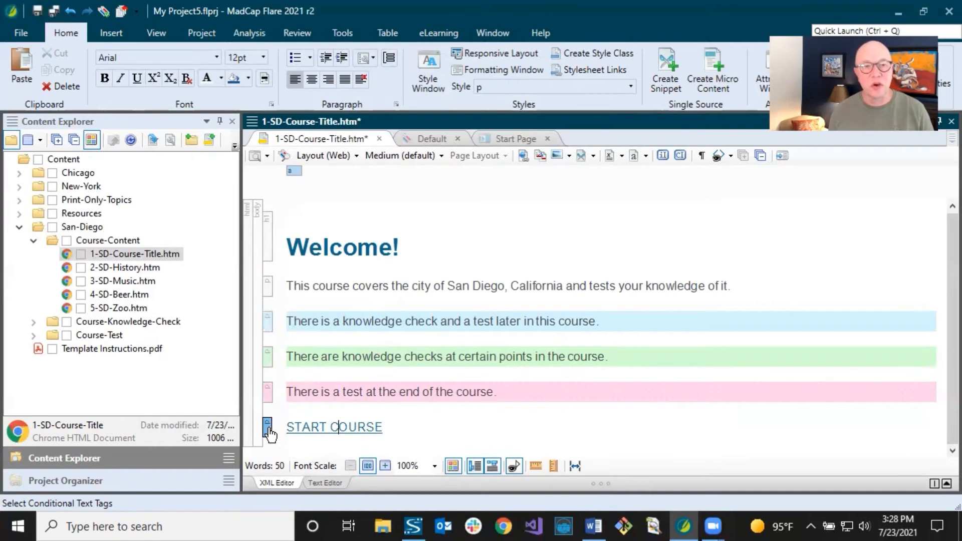
{"action": "key", "text": "alt+r"}
{"action": "left_click", "coordinate": [601, 342]}
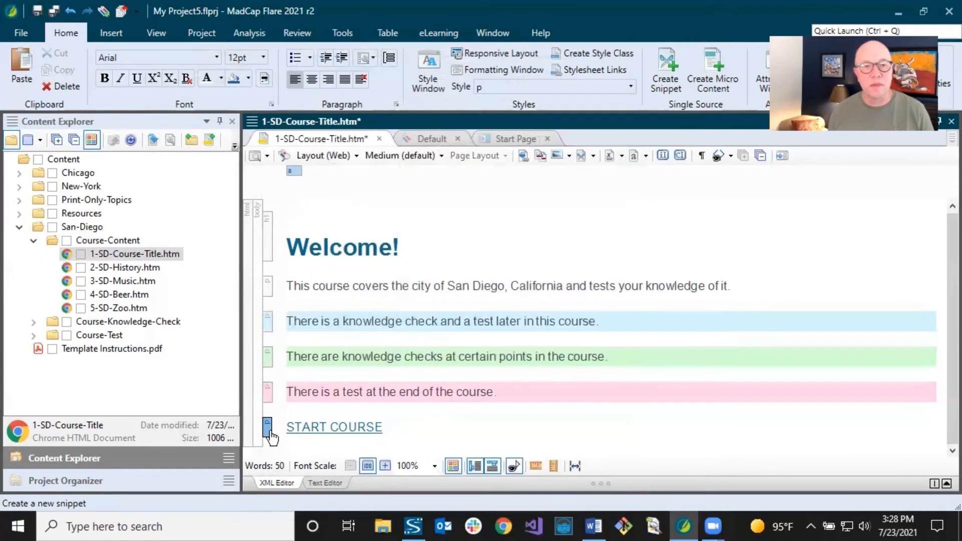
{"action": "right_click", "coordinate": [269, 427]}
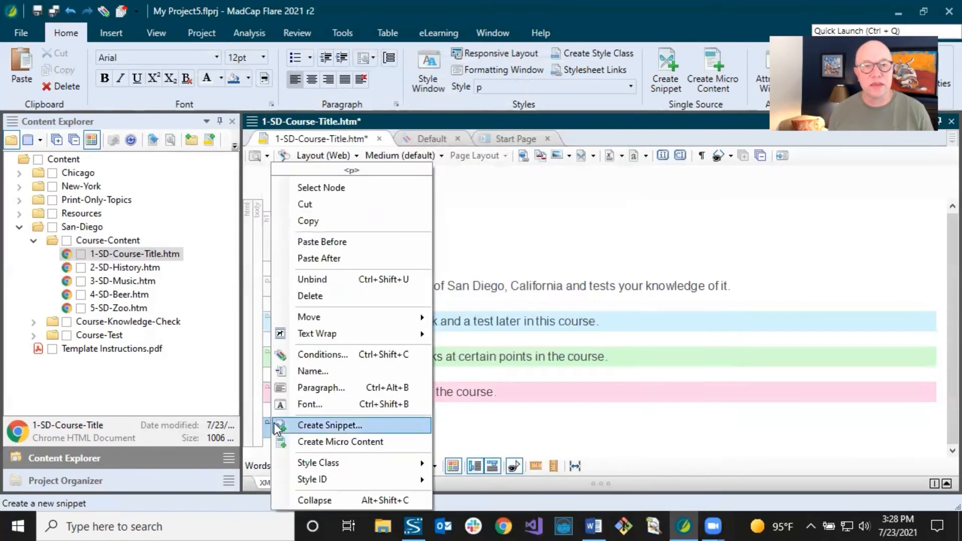
{"action": "left_click", "coordinate": [325, 354]}
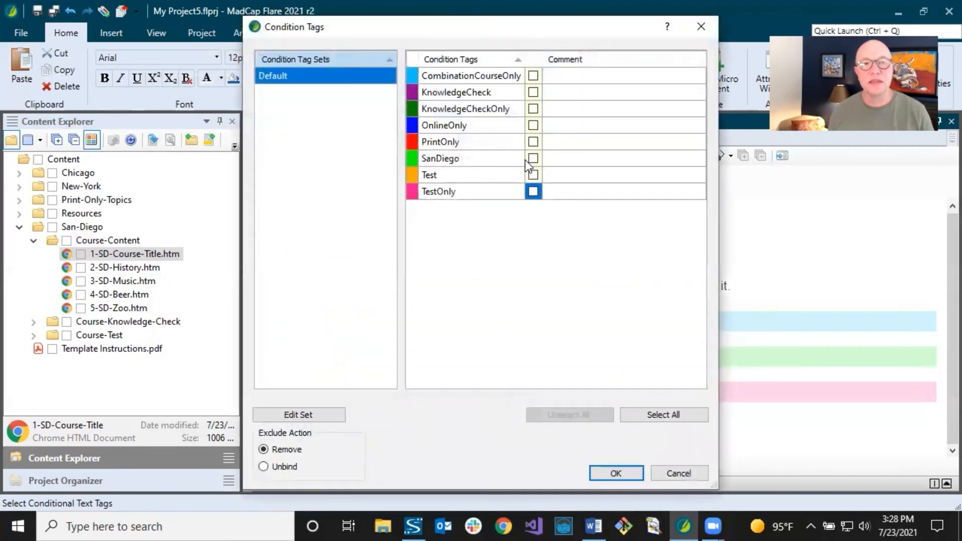
{"action": "left_click", "coordinate": [533, 126]}
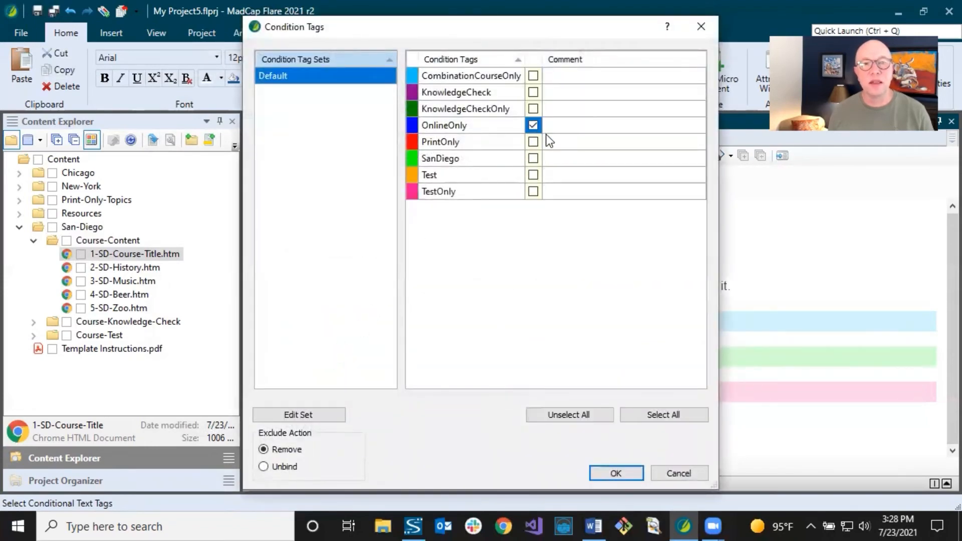
{"action": "left_click", "coordinate": [616, 473]}
{"action": "left_click", "coordinate": [356, 427]}
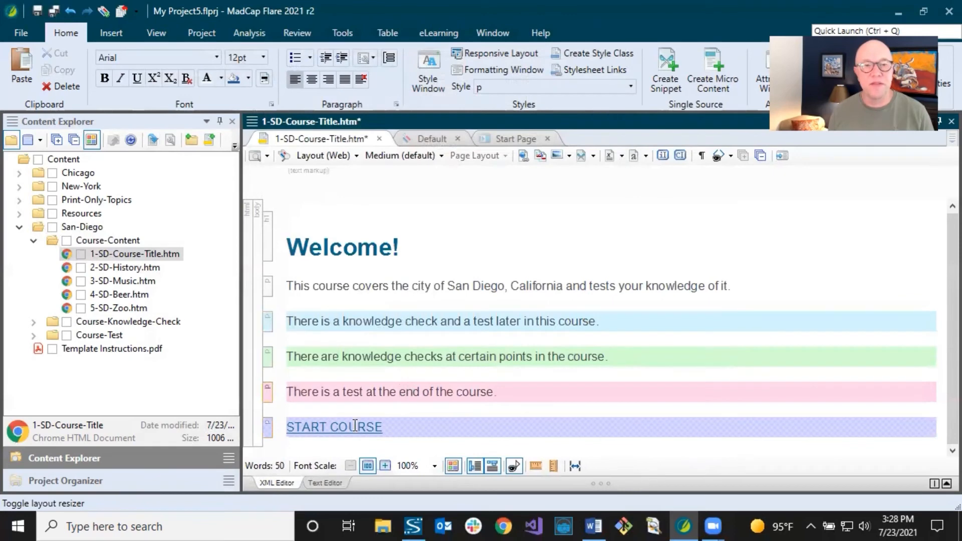
{"action": "left_click", "coordinate": [37, 10]}
Step: Open the primary San-Diego-TOC from the project's TOCs and expand its San Diego Test entry to show the questions
{"action": "left_click", "coordinate": [509, 253]}
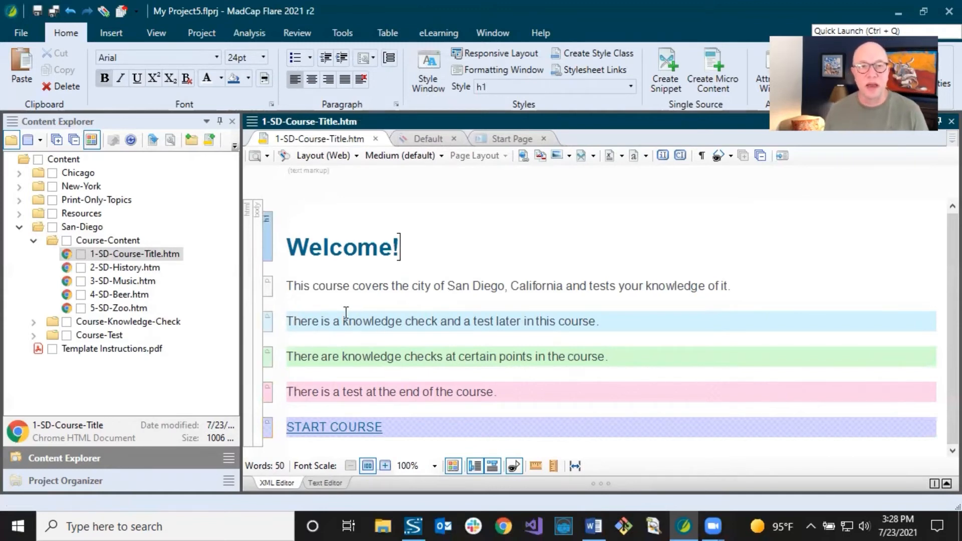
{"action": "left_click", "coordinate": [288, 318]}
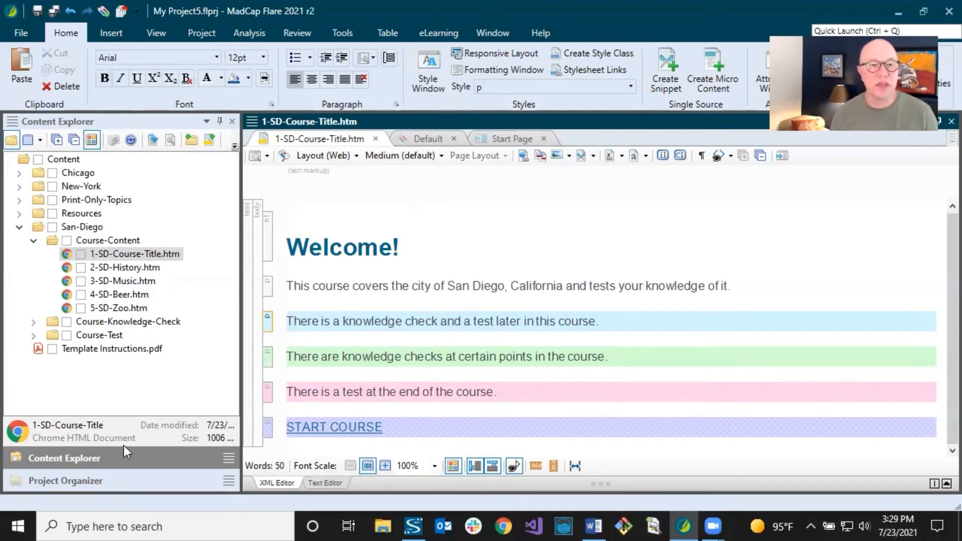
{"action": "left_click", "coordinate": [86, 478]}
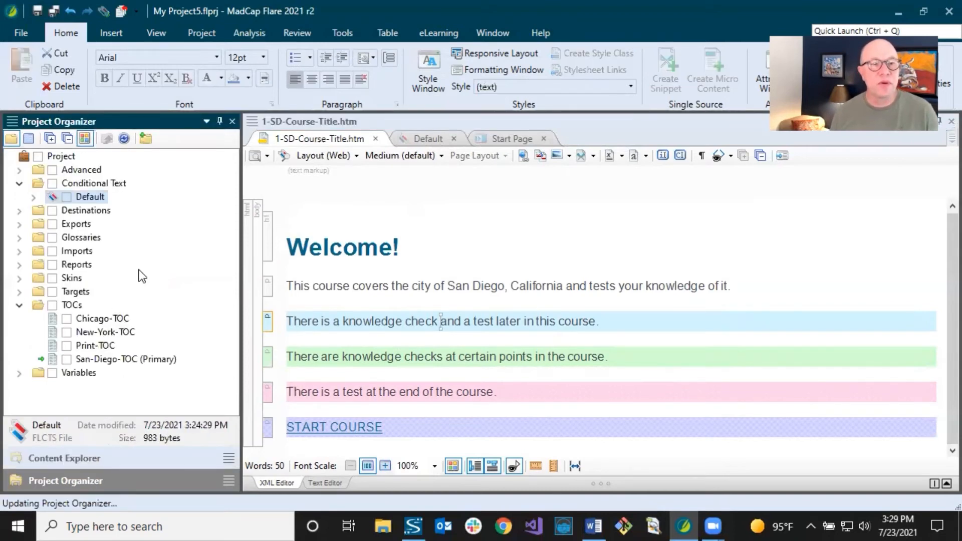
{"action": "left_click", "coordinate": [104, 358]}
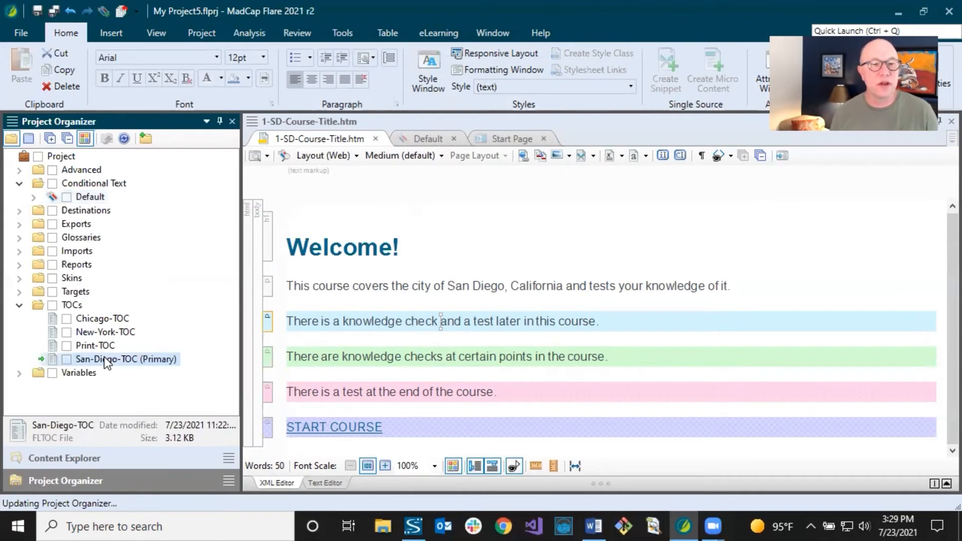
{"action": "double_click", "coordinate": [105, 359]}
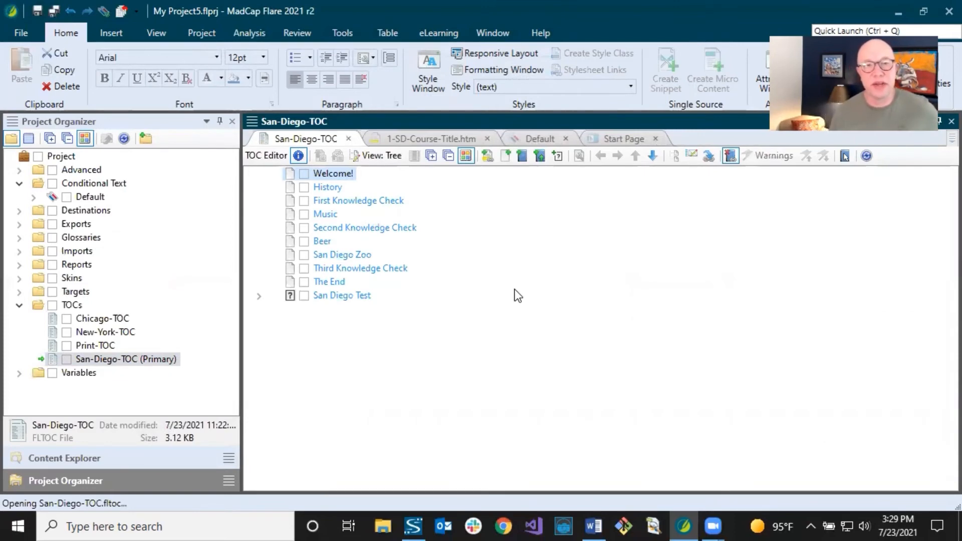
{"action": "left_click", "coordinate": [259, 296]}
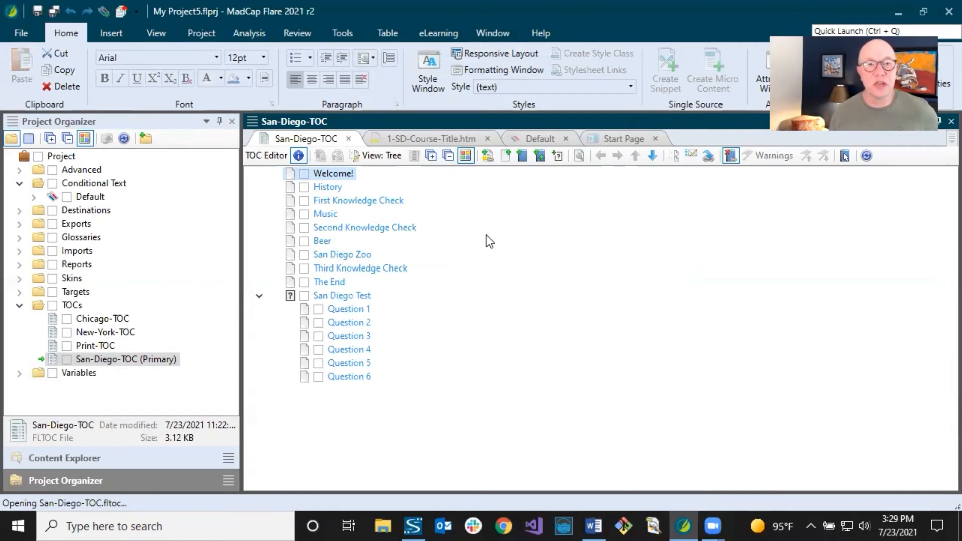
Step: Apply the KnowledgeCheck condition tag to the First Knowledge Check entry in the San Diego TOC
{"action": "left_click", "coordinate": [314, 203]}
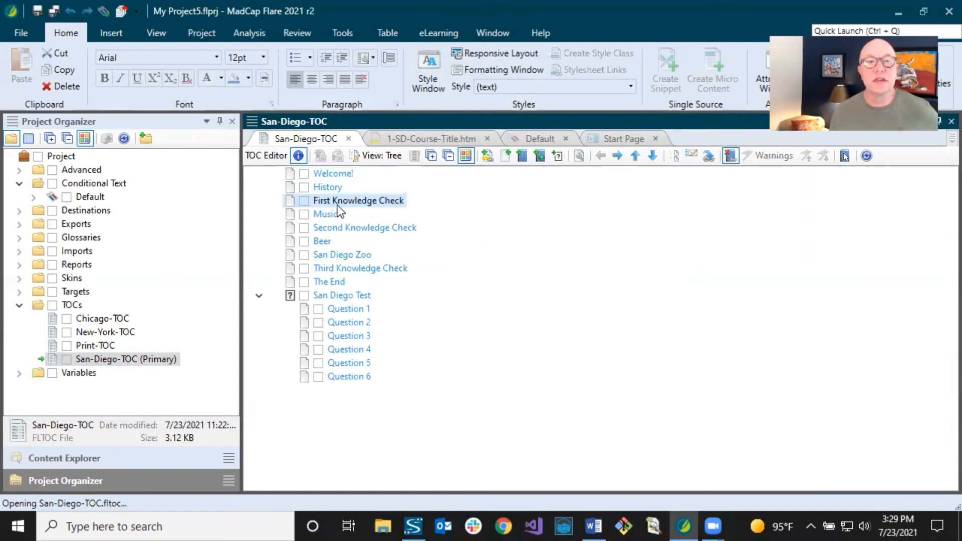
{"action": "left_click", "coordinate": [578, 155]}
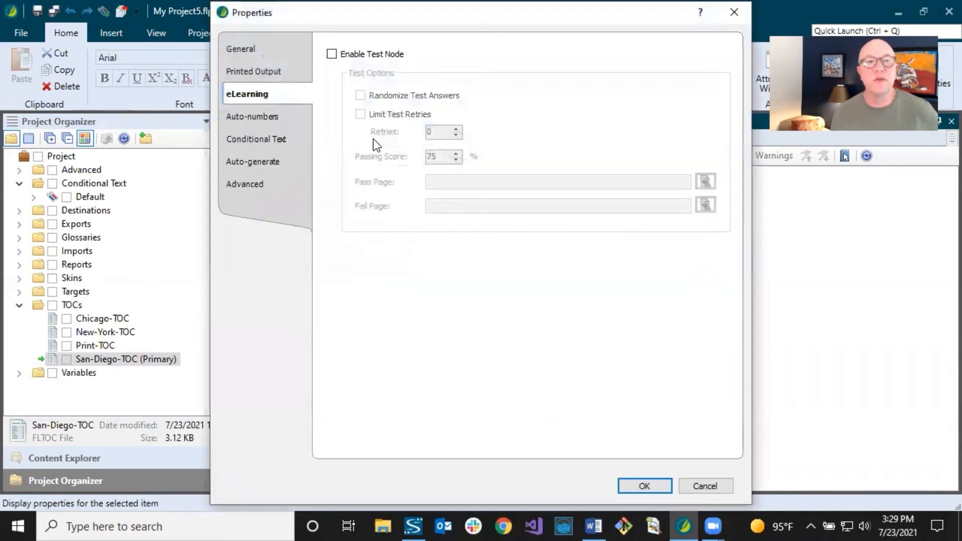
{"action": "left_click", "coordinate": [267, 139]}
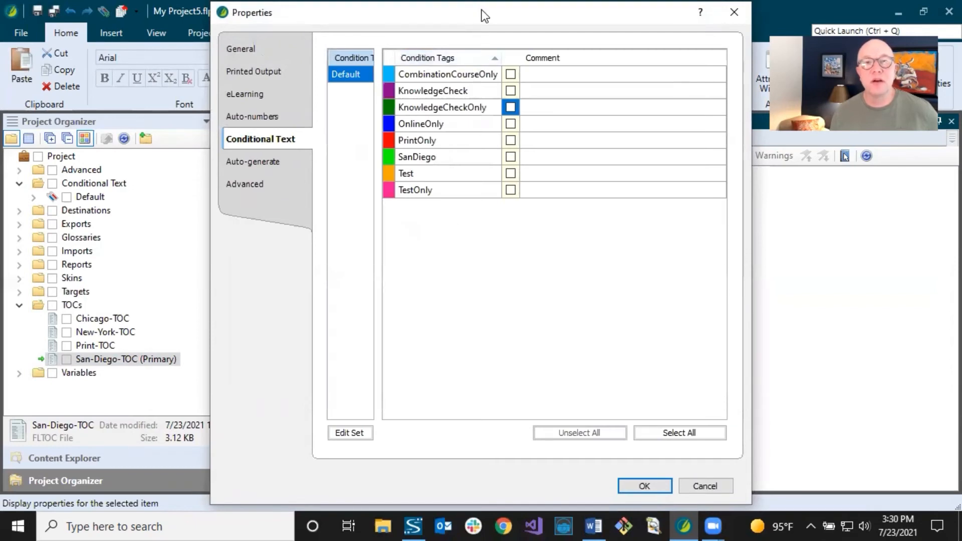
{"action": "left_click_drag", "start_coordinate": [483, 12], "coordinate": [525, 21]}
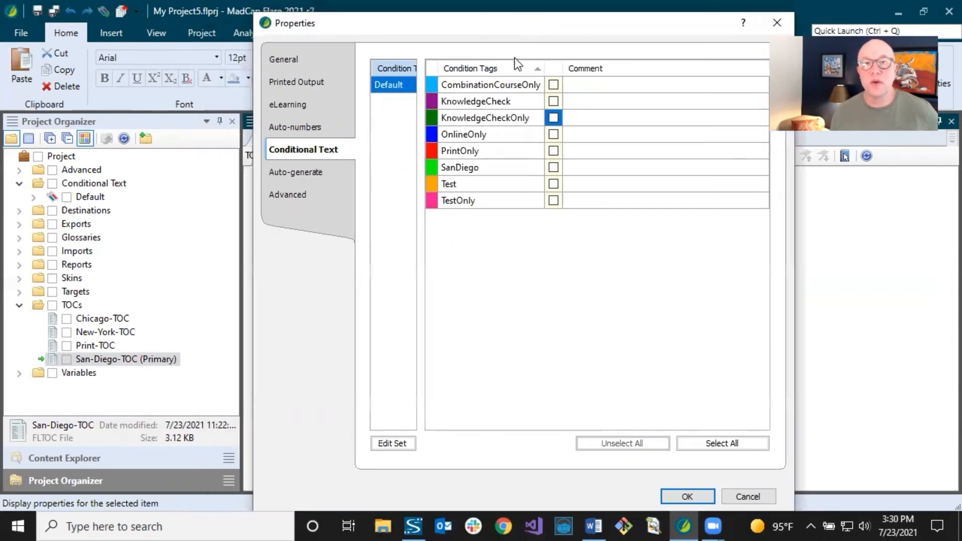
{"action": "left_click", "coordinate": [554, 101]}
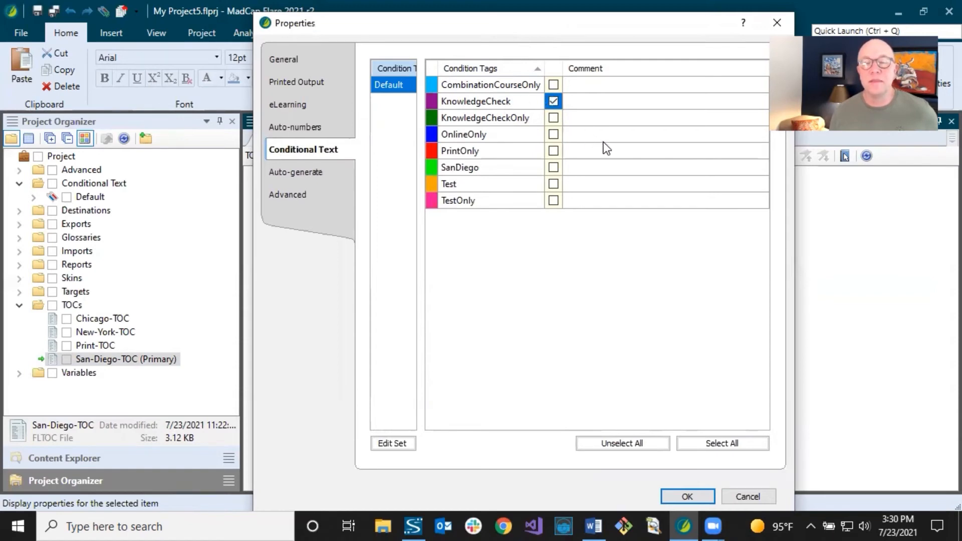
{"action": "left_click", "coordinate": [492, 103]}
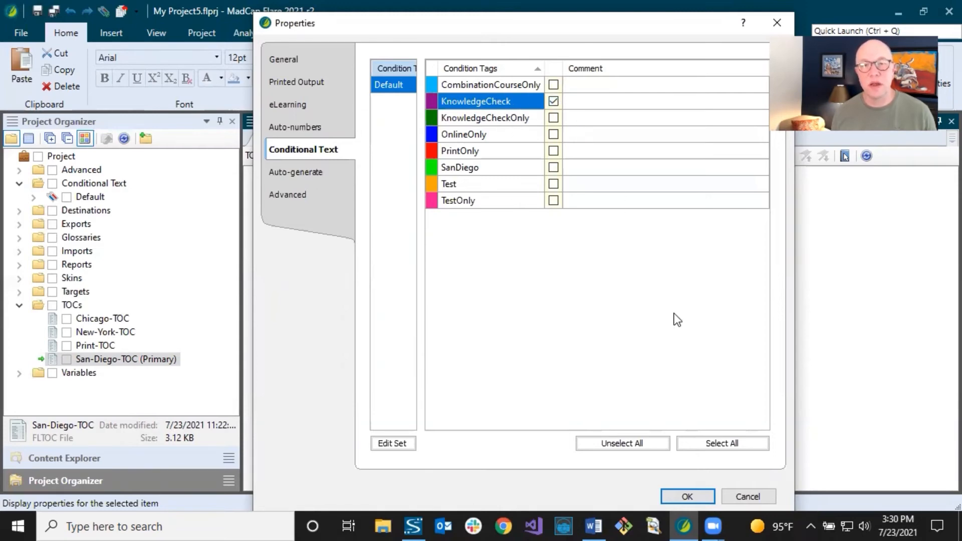
{"action": "left_click", "coordinate": [691, 496]}
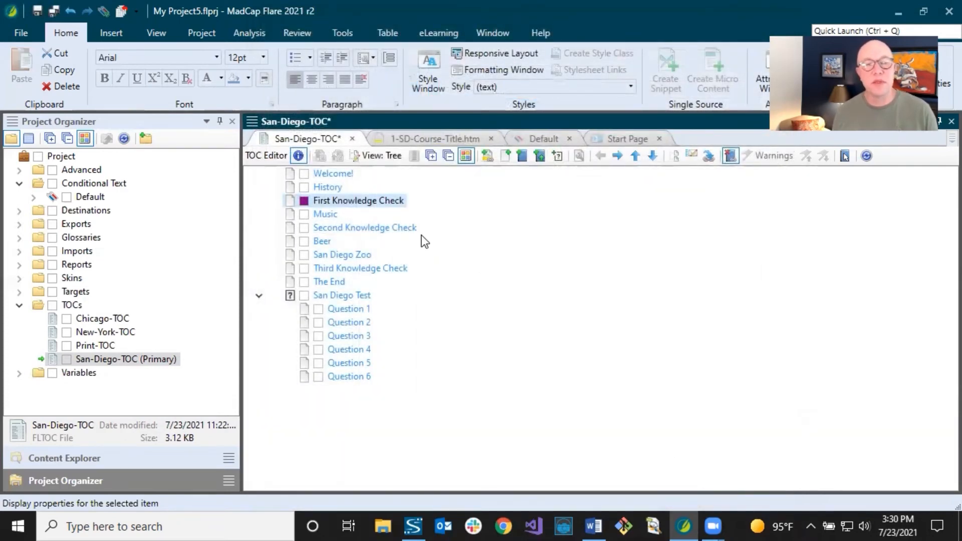
Step: Apply the KnowledgeCheck condition tag to the Second Knowledge Check and Third Knowledge Check entries in the TOC
{"action": "left_click", "coordinate": [321, 229]}
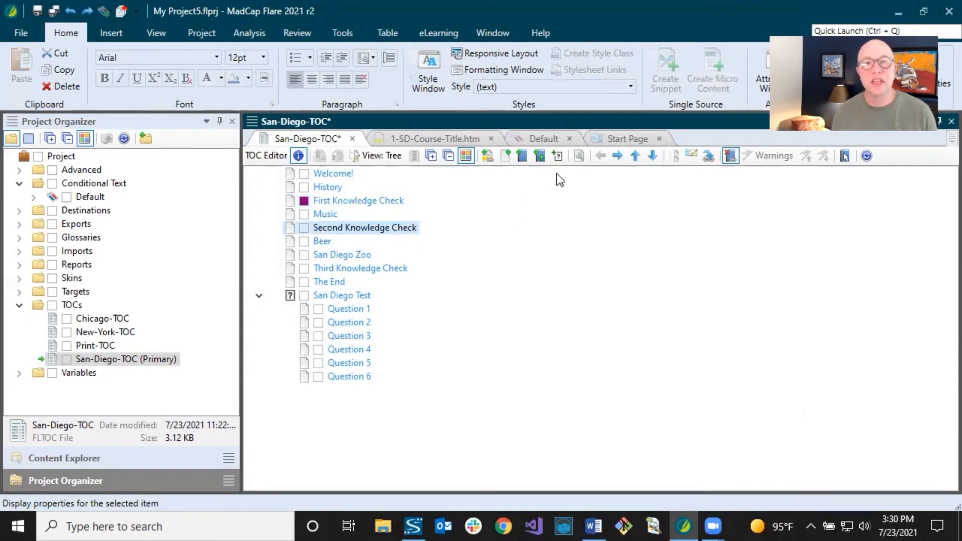
{"action": "left_click", "coordinate": [579, 156]}
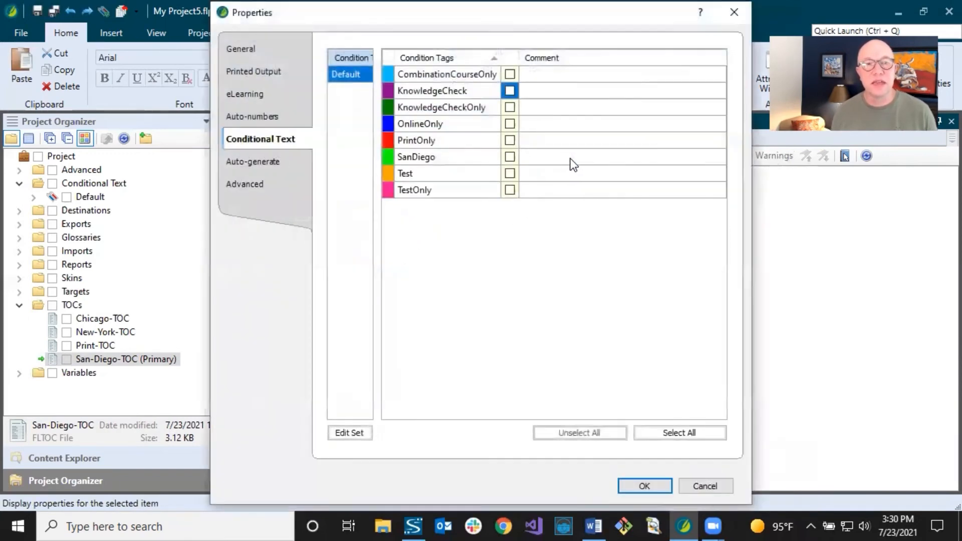
{"action": "left_click", "coordinate": [646, 485]}
{"action": "left_click", "coordinate": [381, 270]}
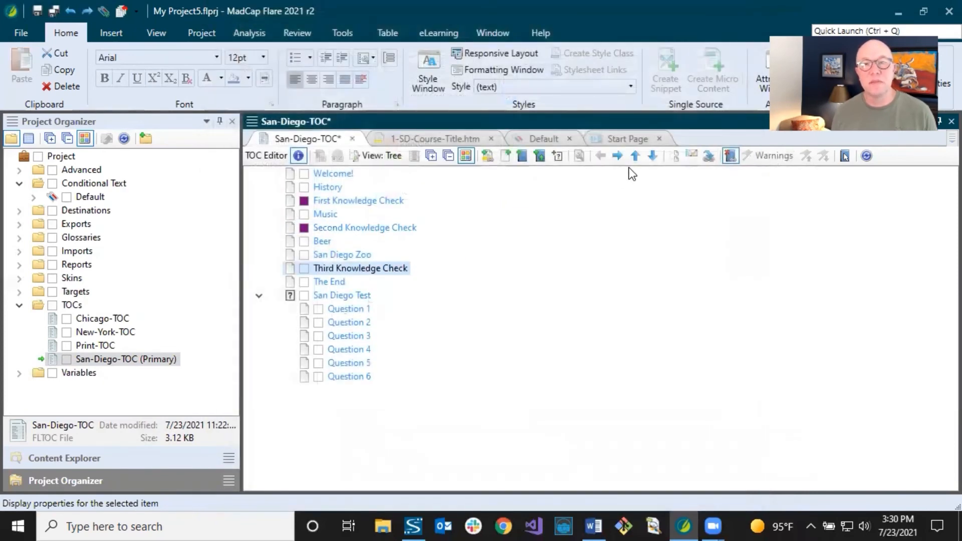
{"action": "left_click", "coordinate": [578, 157]}
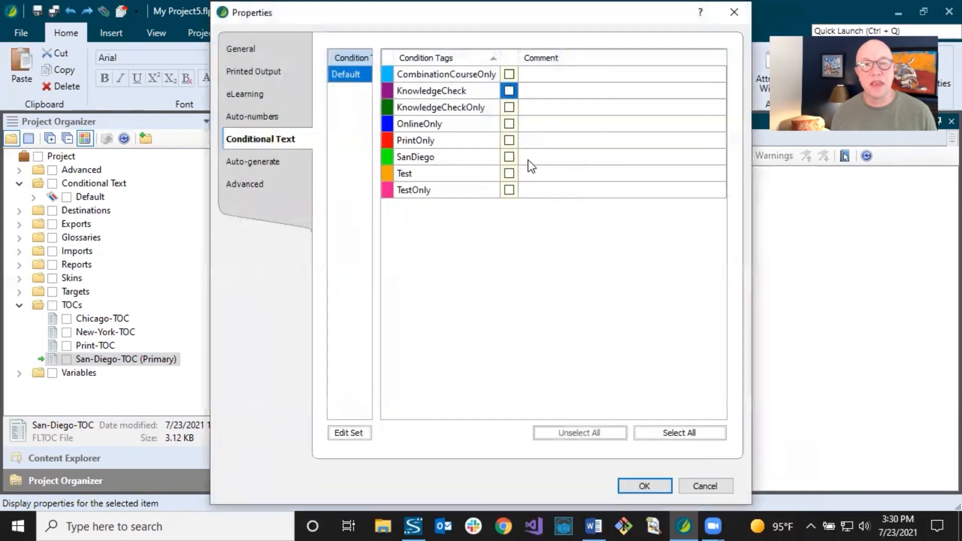
{"action": "left_click", "coordinate": [509, 90]}
{"action": "left_click", "coordinate": [656, 485]}
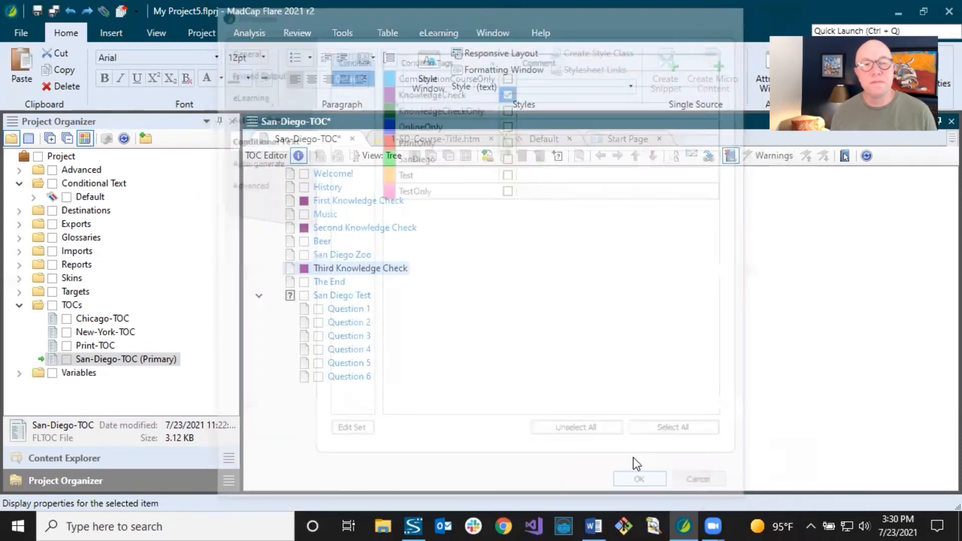
Step: Open SD-The-End.htm from the Course-Knowledge-Check folder to review the text behind the TOC's The End entry, and close it again
{"action": "left_click", "coordinate": [328, 282]}
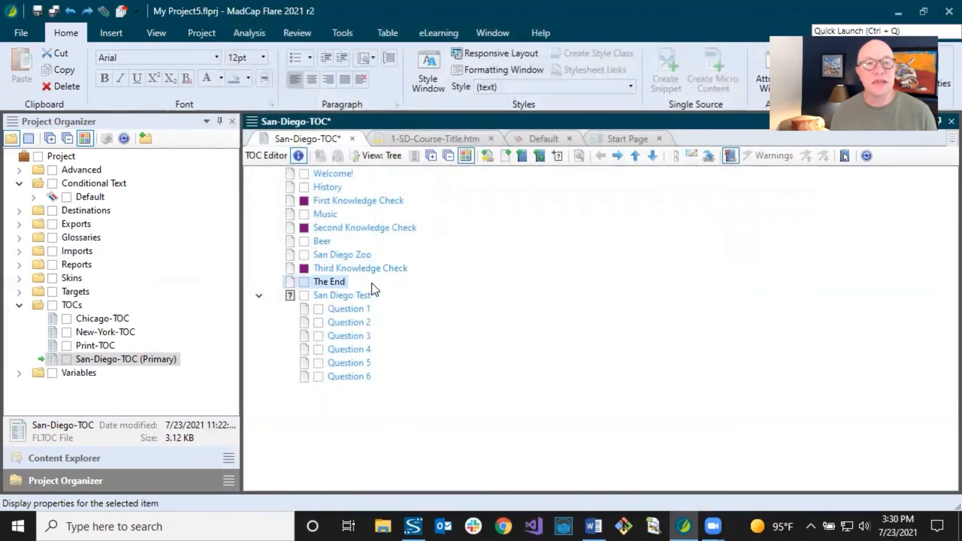
{"action": "left_click", "coordinate": [88, 458]}
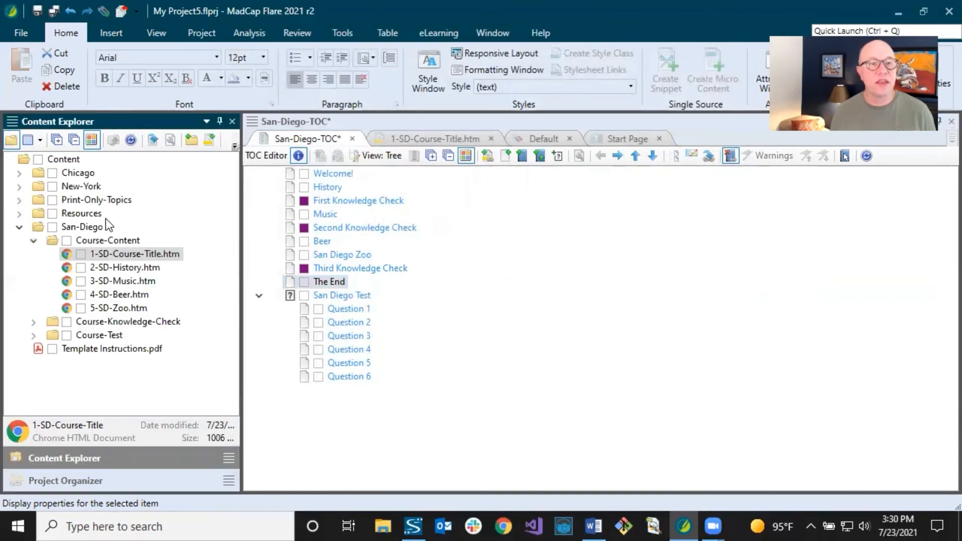
{"action": "left_click", "coordinate": [34, 322]}
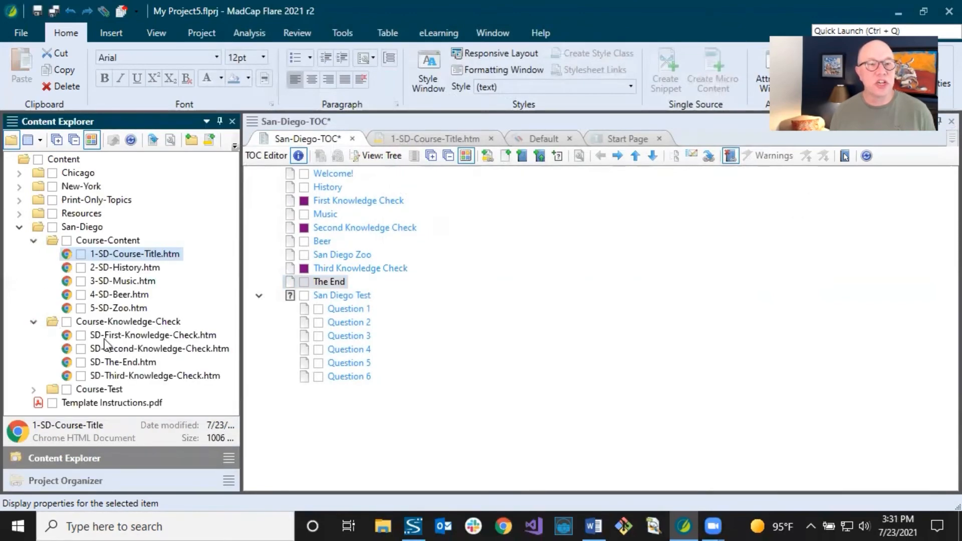
{"action": "left_click", "coordinate": [124, 363]}
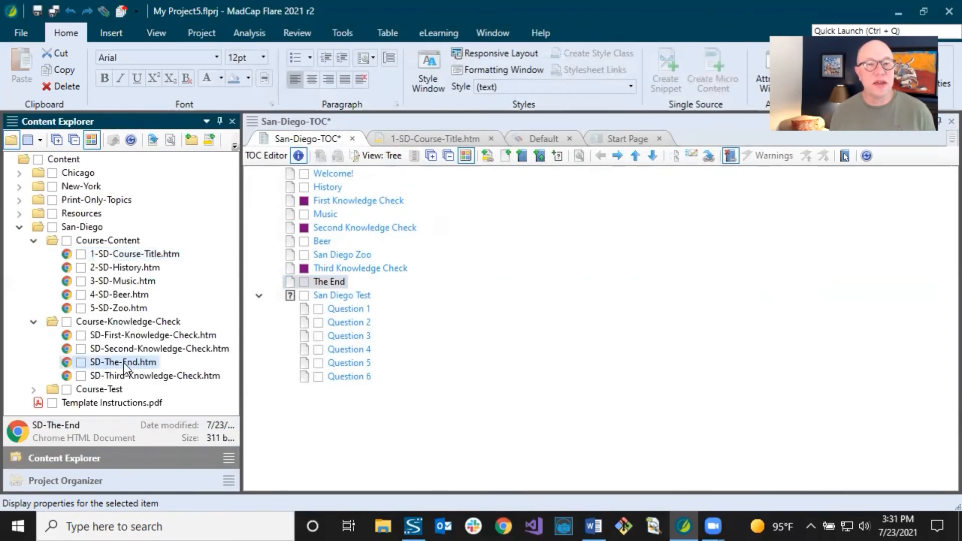
{"action": "double_click", "coordinate": [124, 363]}
{"action": "left_click", "coordinate": [327, 287]}
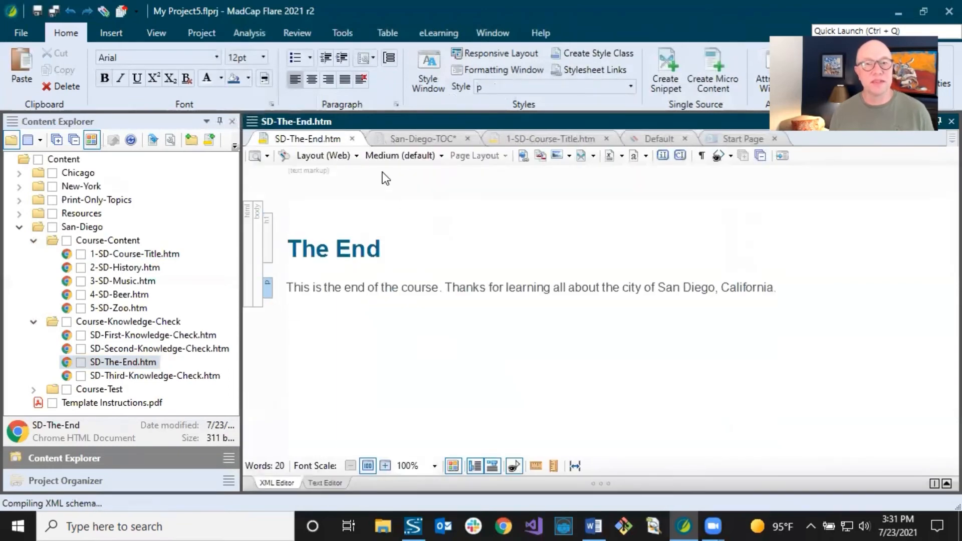
{"action": "left_click", "coordinate": [352, 139]}
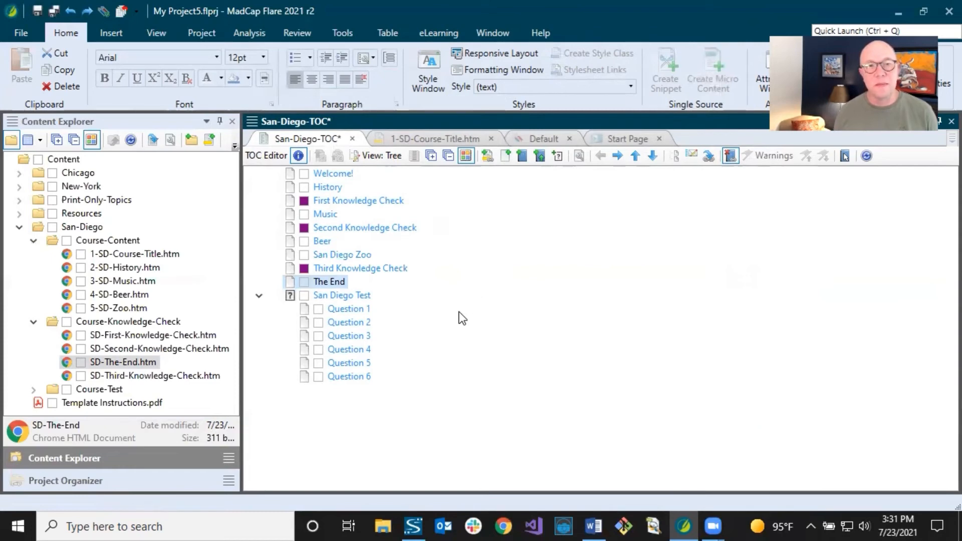
Step: Apply the KnowledgeCheckOnly condition tag to The End entry in the San Diego TOC
{"action": "right_click", "coordinate": [336, 282]}
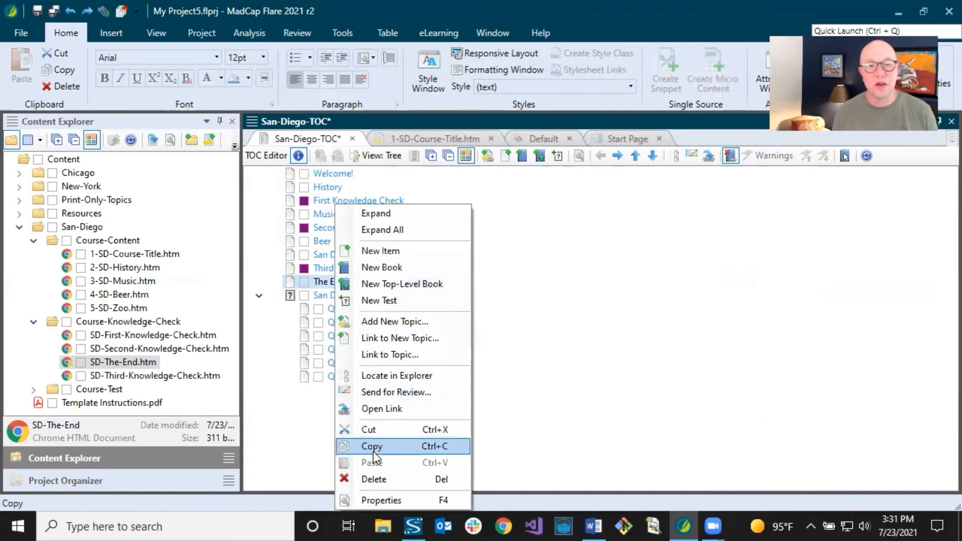
{"action": "left_click", "coordinate": [375, 494]}
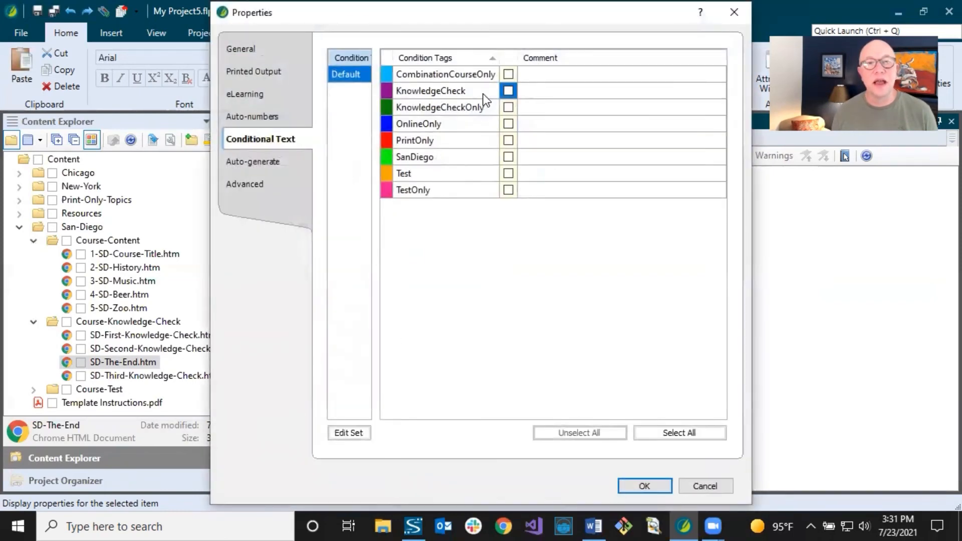
{"action": "left_click", "coordinate": [508, 107]}
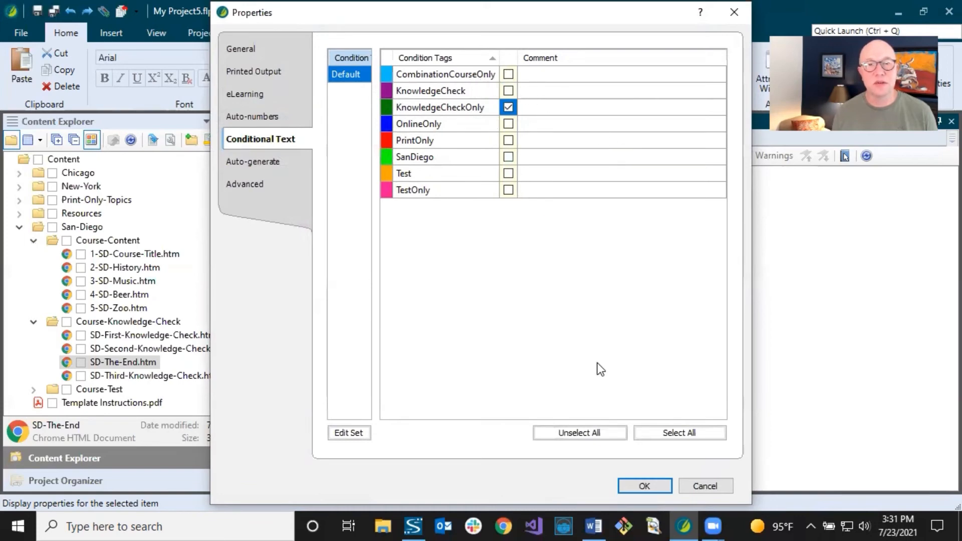
{"action": "left_click", "coordinate": [639, 486]}
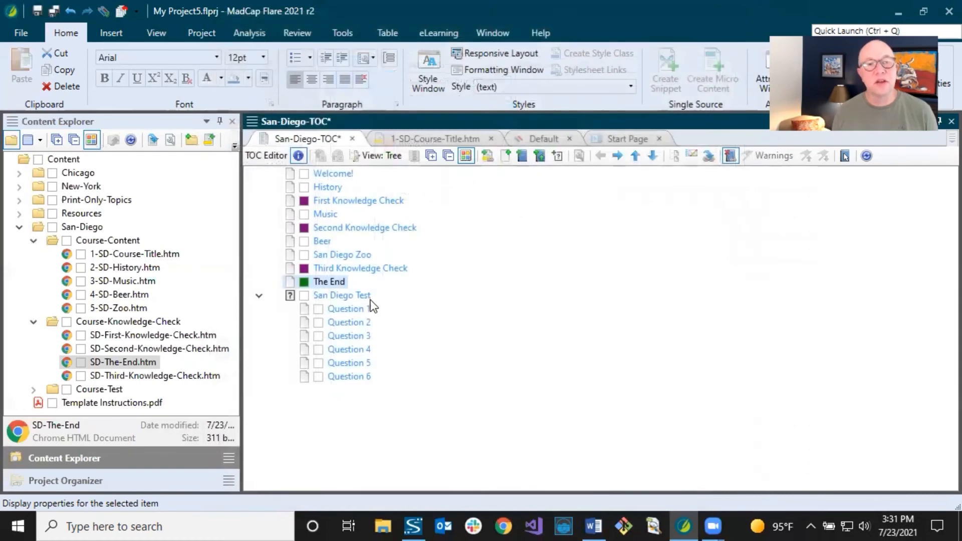
Step: Apply the Test condition tag to the San Diego Test entry in the TOC and save all files
{"action": "left_click", "coordinate": [342, 295]}
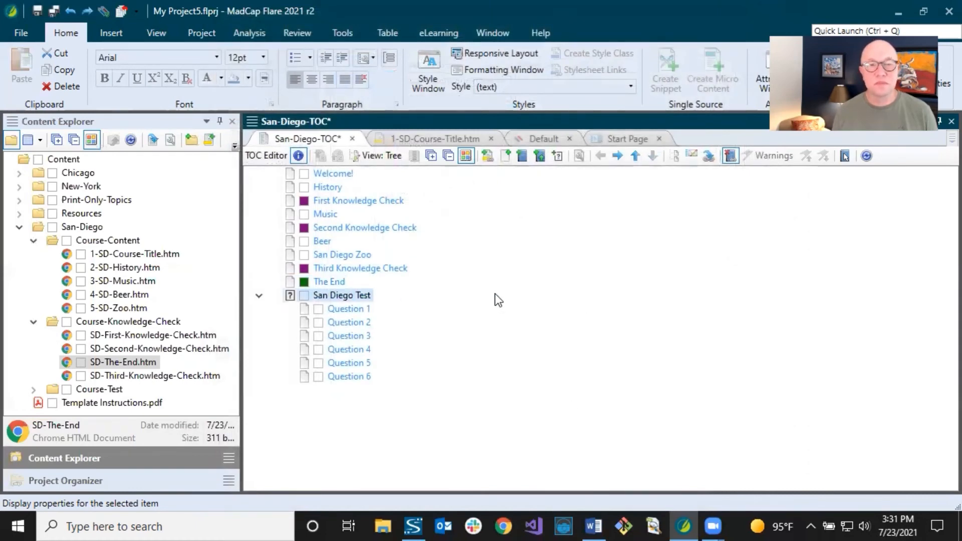
{"action": "left_click", "coordinate": [578, 155]}
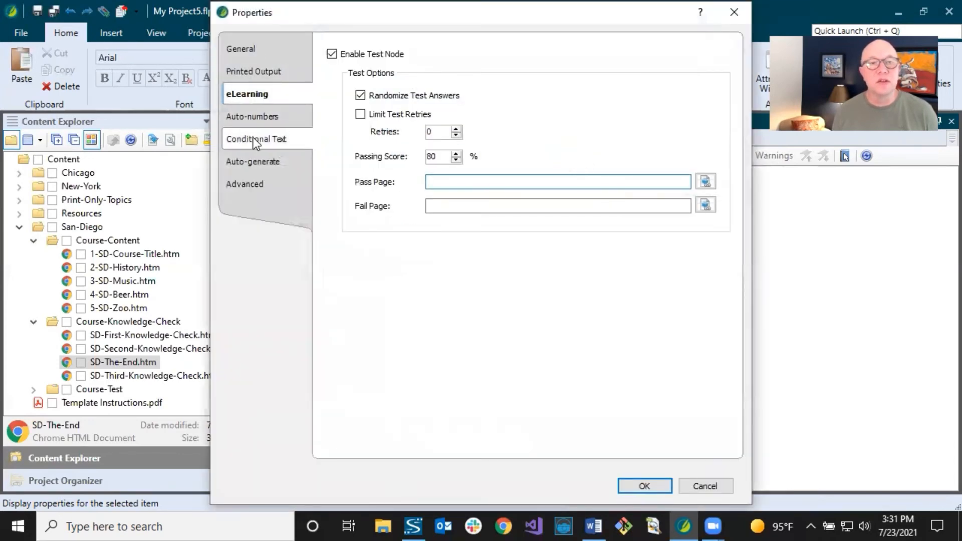
{"action": "left_click", "coordinate": [254, 138]}
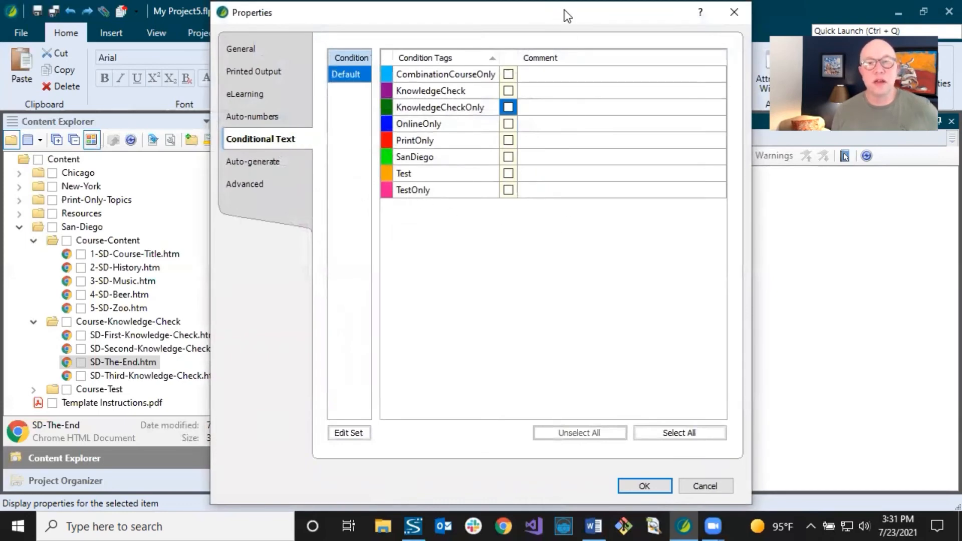
{"action": "left_click_drag", "start_coordinate": [564, 10], "coordinate": [634, 34]}
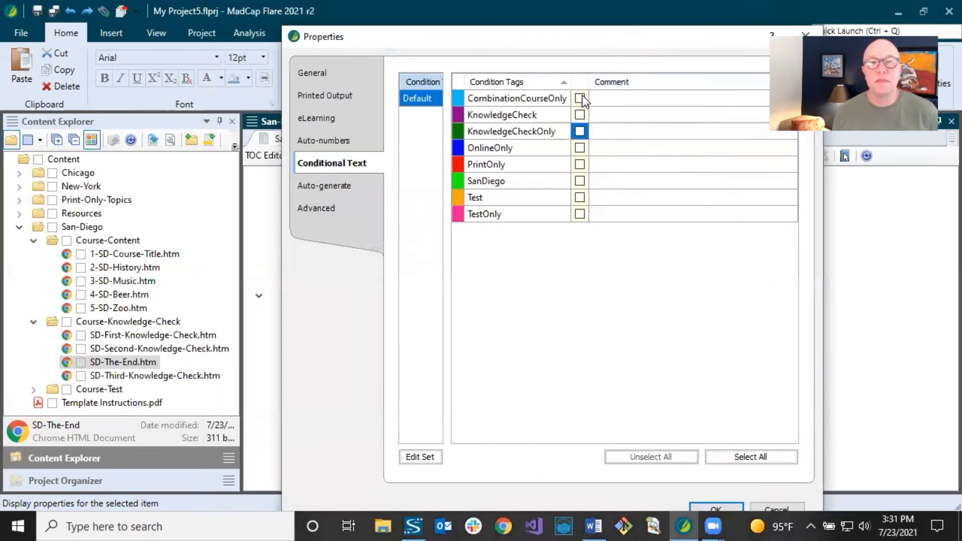
{"action": "left_click", "coordinate": [580, 198]}
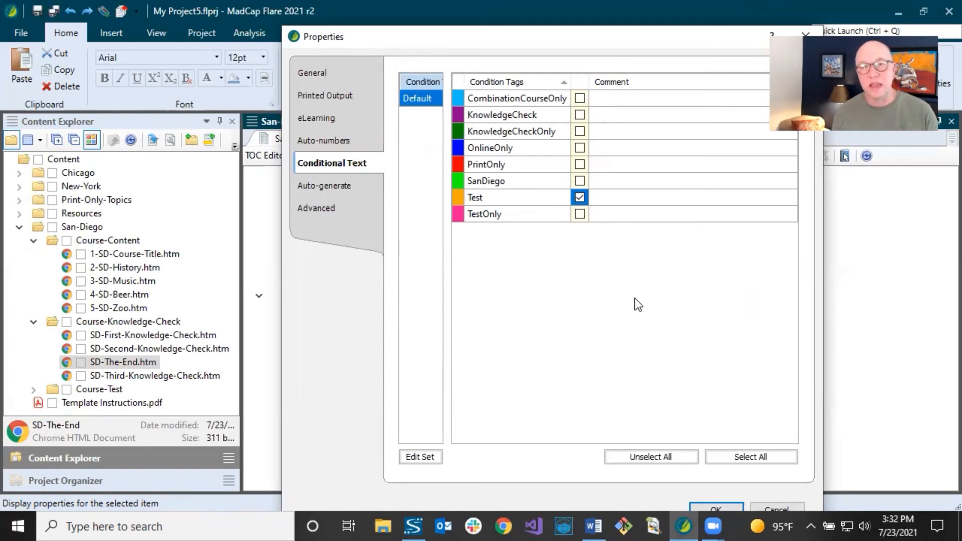
{"action": "left_click", "coordinate": [706, 507]}
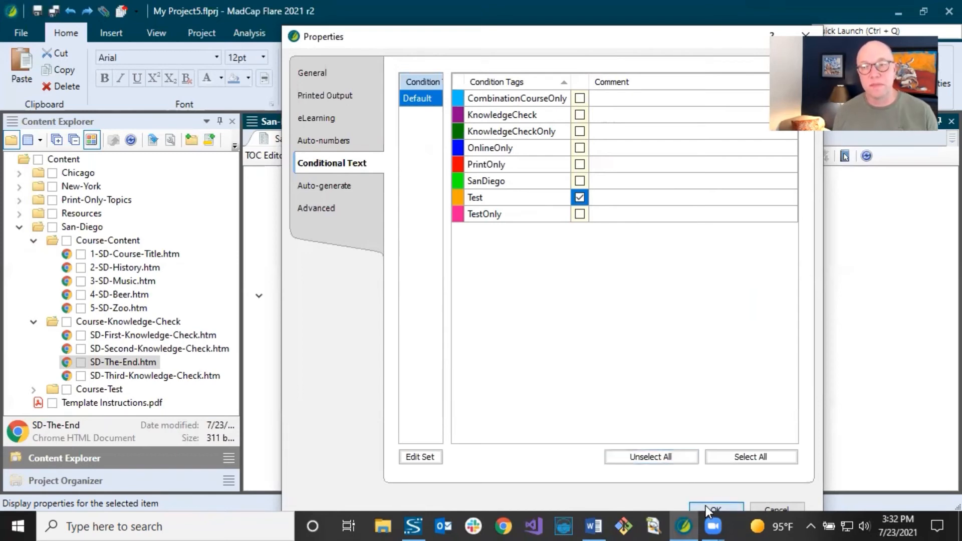
{"action": "left_click", "coordinate": [54, 10]}
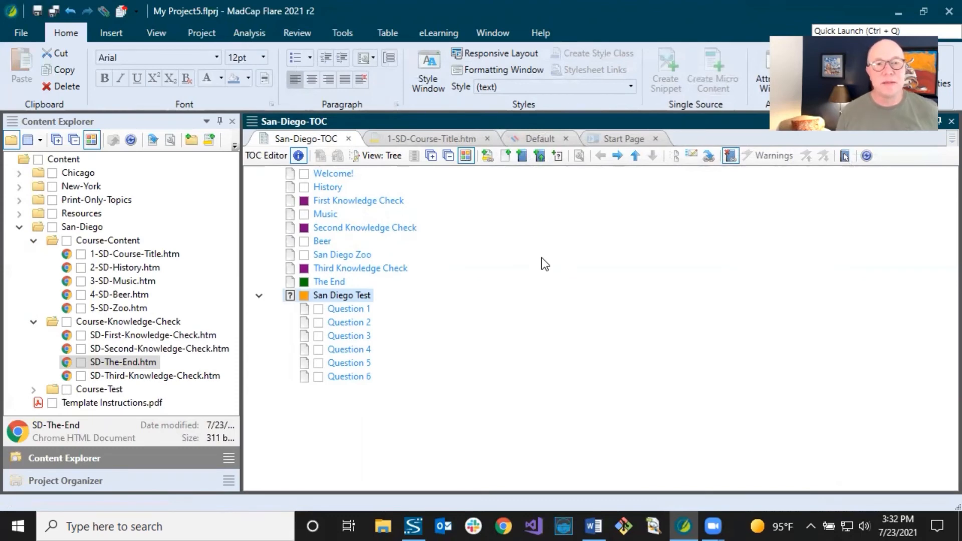
Step: Review the condition tags in the Default condition tag set
{"action": "left_click", "coordinate": [532, 140]}
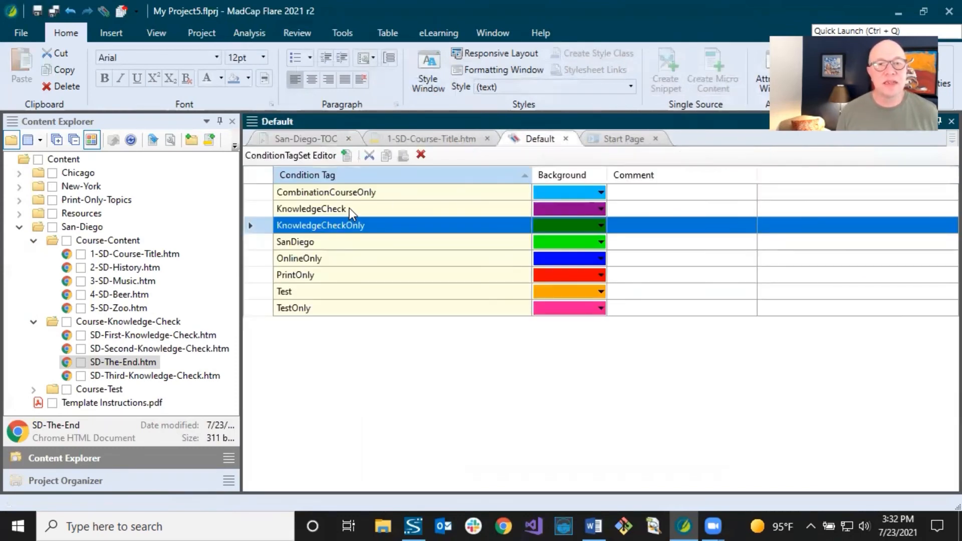
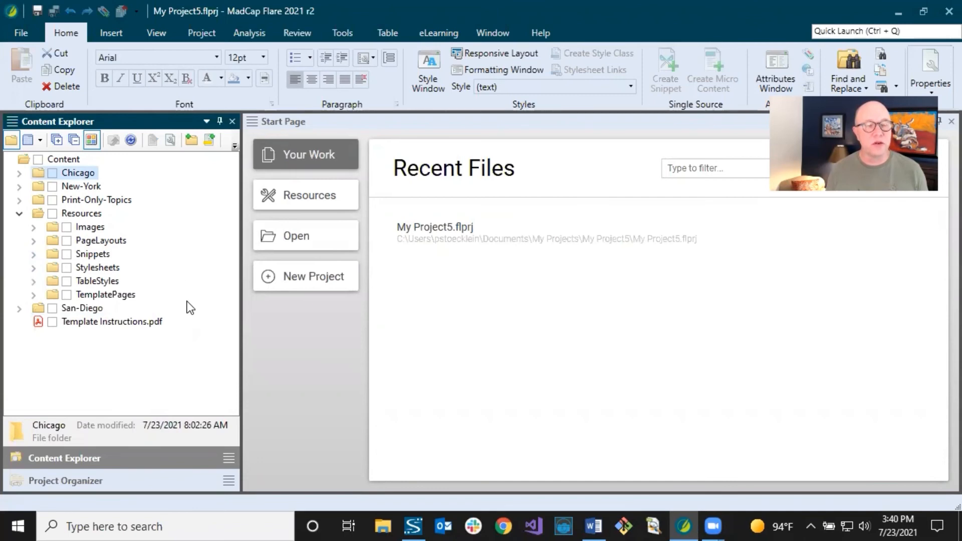
Step: Add a Flare project import file named Import-From-Other-Project to the project's Imports folder, using the MyProjectImport factory template
{"action": "left_click", "coordinate": [76, 480]}
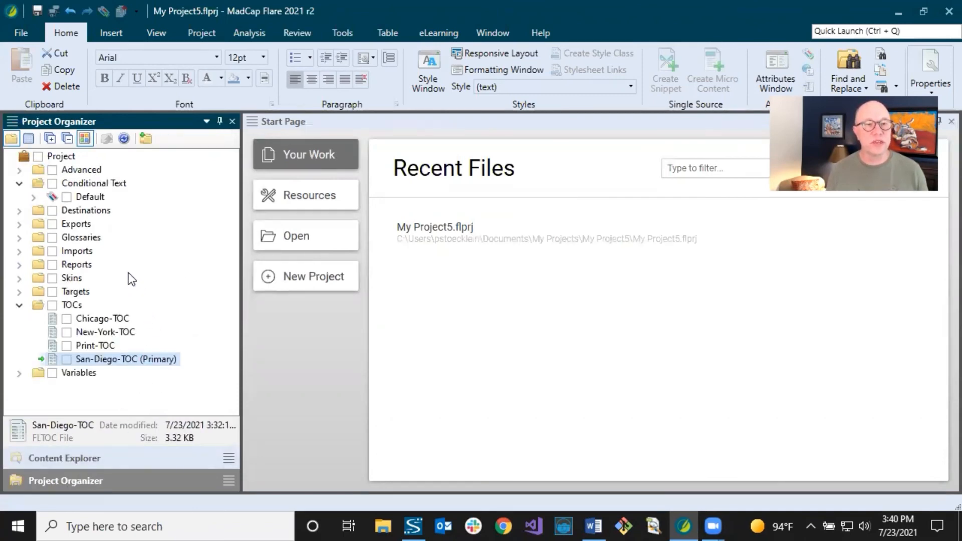
{"action": "left_click", "coordinate": [78, 251]}
{"action": "left_click", "coordinate": [21, 252]}
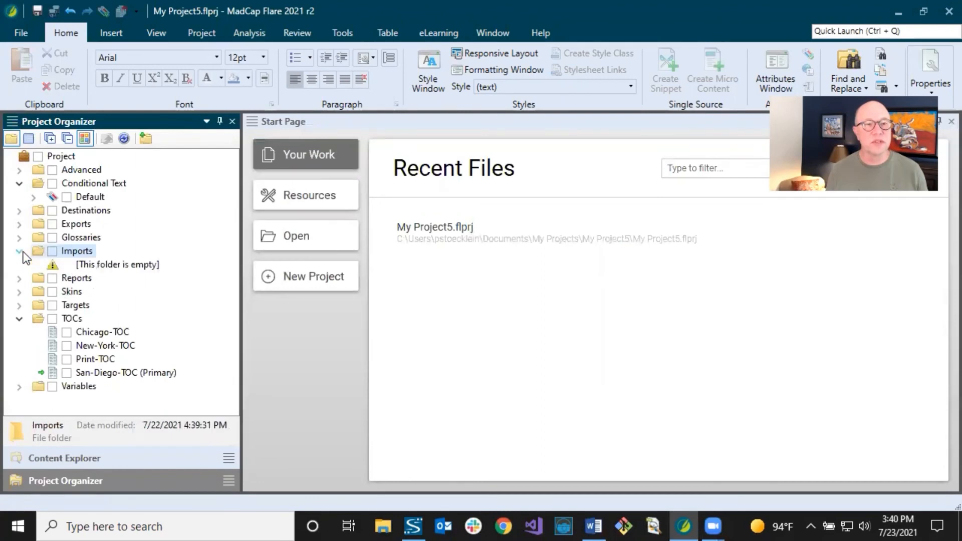
{"action": "right_click", "coordinate": [64, 252]}
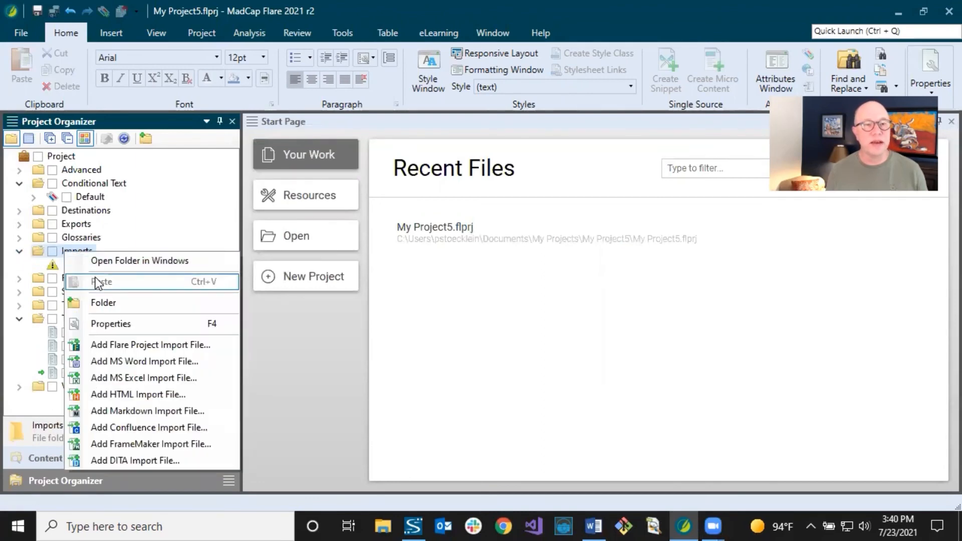
{"action": "left_click", "coordinate": [110, 343]}
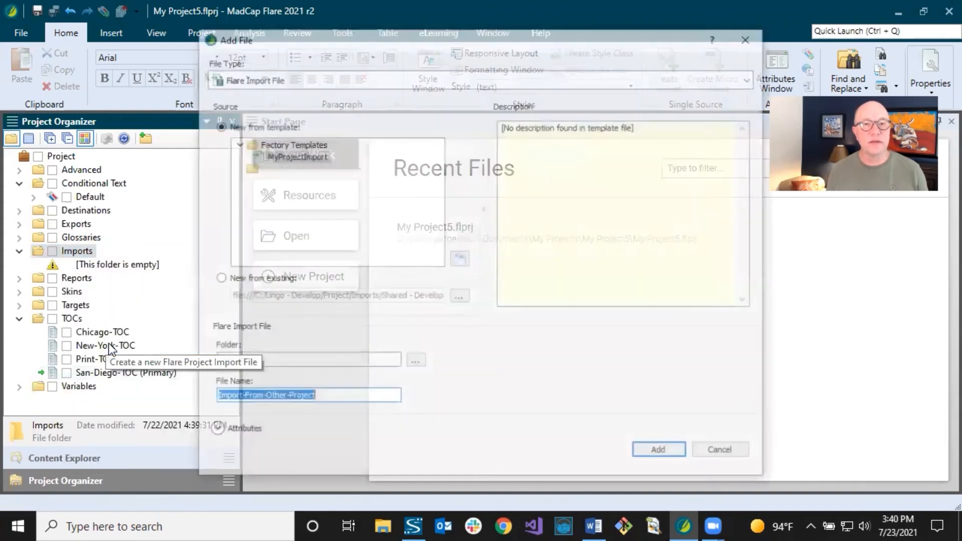
{"action": "left_click", "coordinate": [317, 398]}
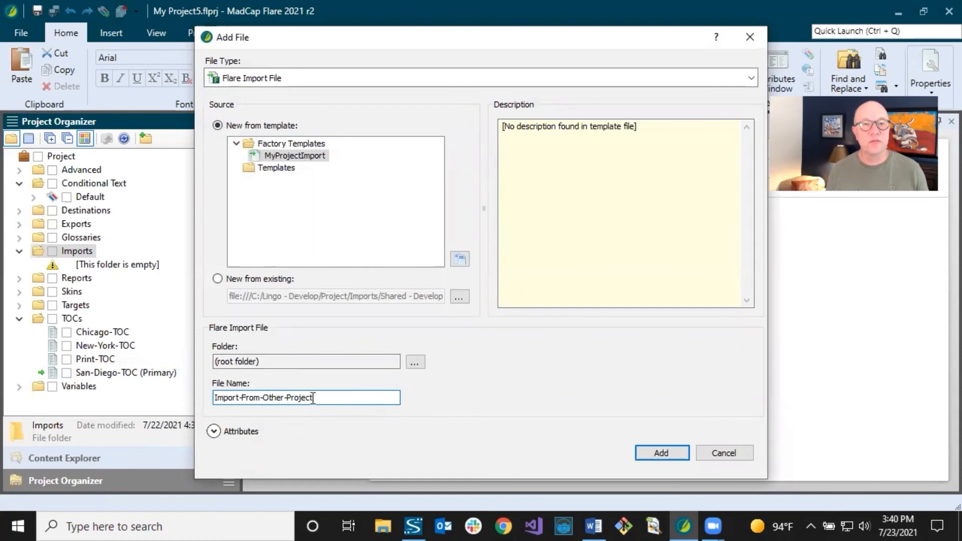
{"action": "left_click", "coordinate": [662, 455]}
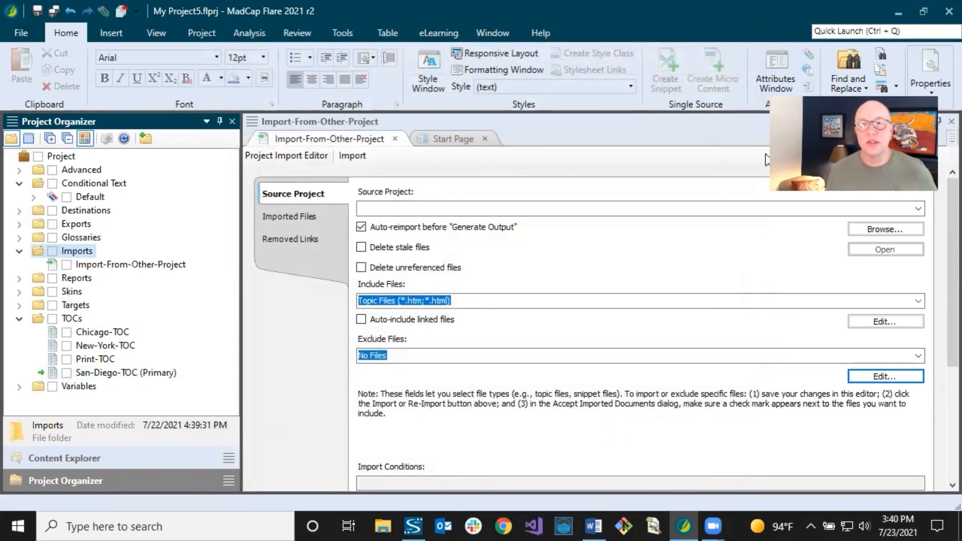
Step: Check which projects are offered as the import file's Source Project, leaving the field empty
{"action": "left_click", "coordinate": [406, 208]}
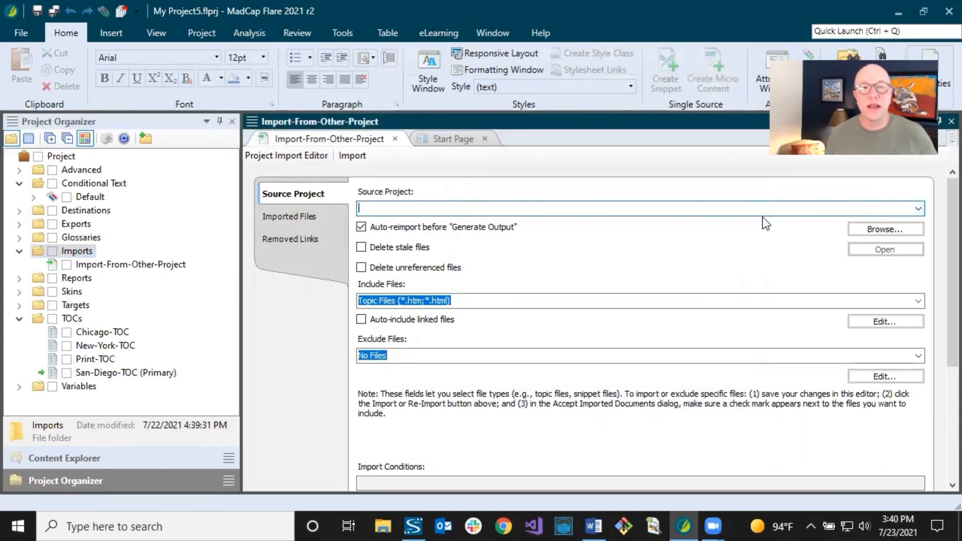
{"action": "left_click", "coordinate": [918, 209]}
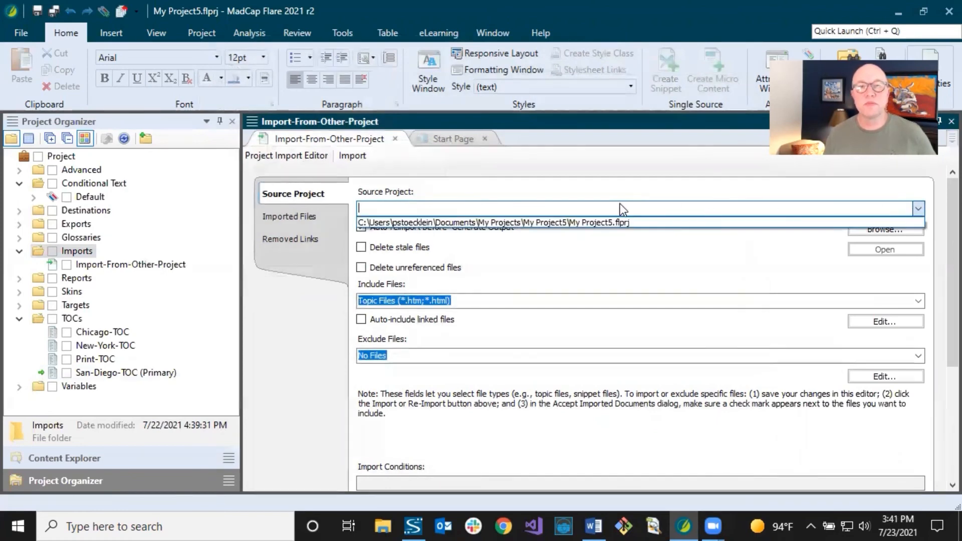
{"action": "left_click", "coordinate": [579, 203]}
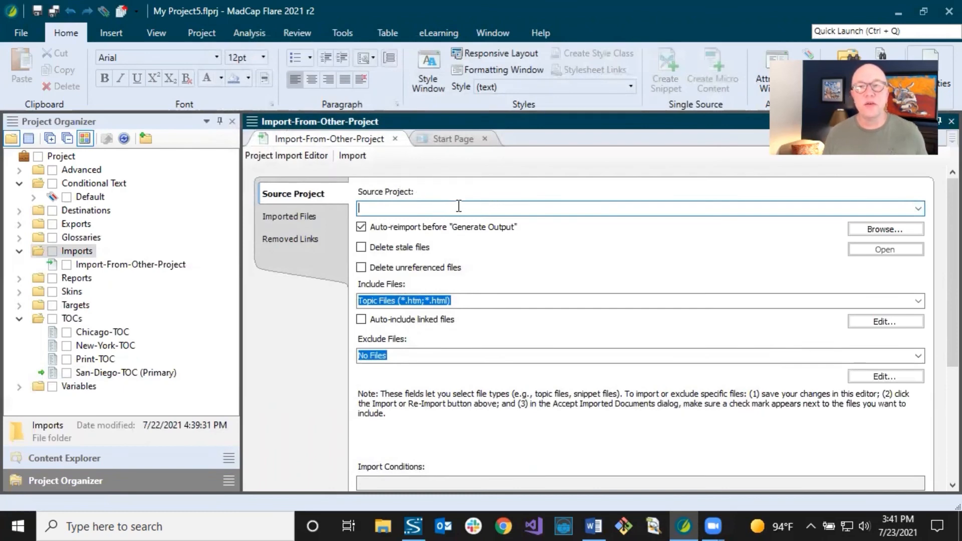
{"action": "left_click", "coordinate": [918, 208]}
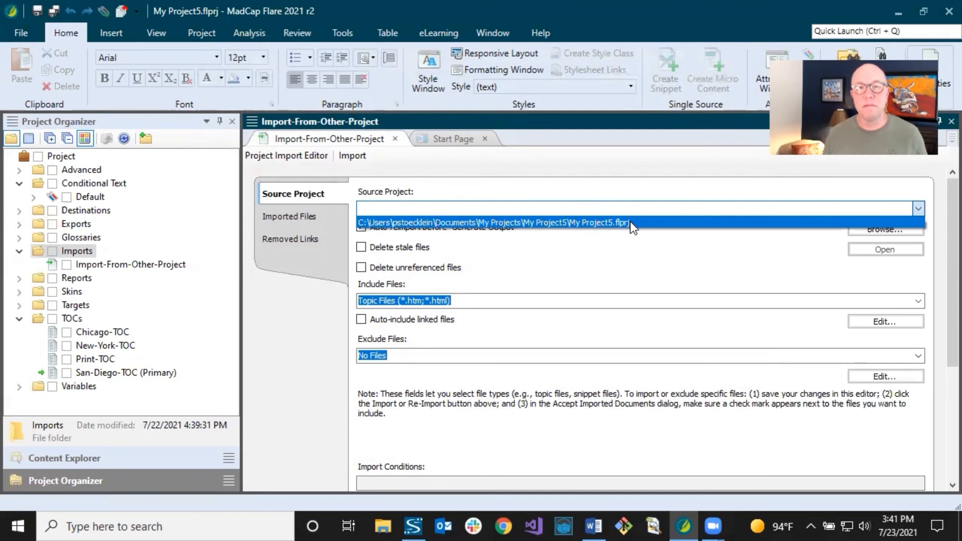
{"action": "left_click", "coordinate": [630, 178]}
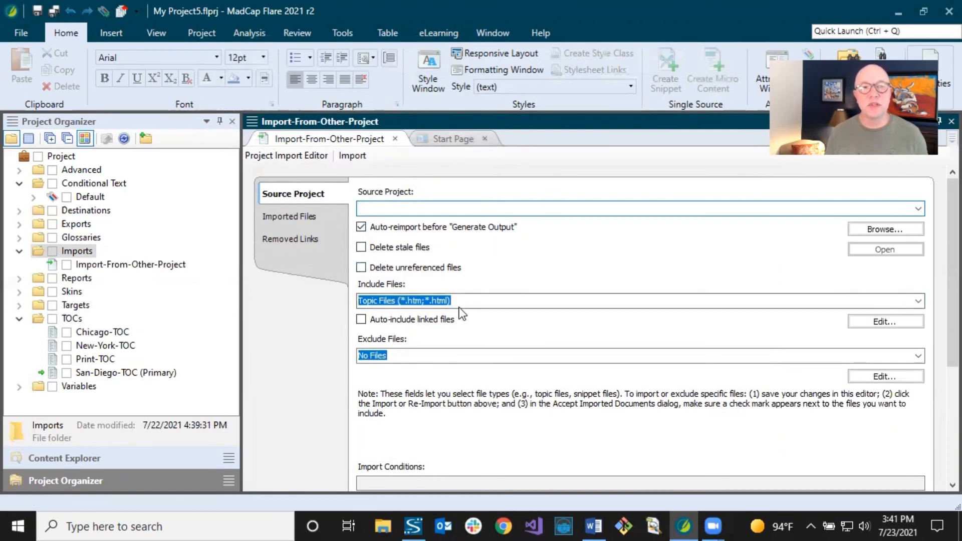
Step: Review the Include Files, Exclude Files and Import Conditions settings of the Import-From-Other-Project file
{"action": "left_click", "coordinate": [476, 303]}
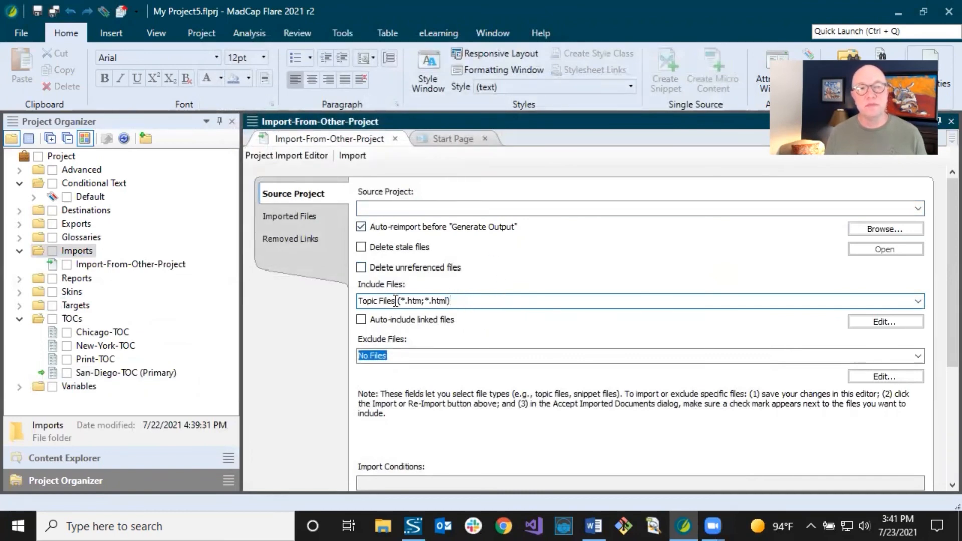
{"action": "left_click", "coordinate": [416, 354]}
{"action": "scroll", "coordinate": [449, 341], "scroll_direction": "down", "scroll_amount": 3}
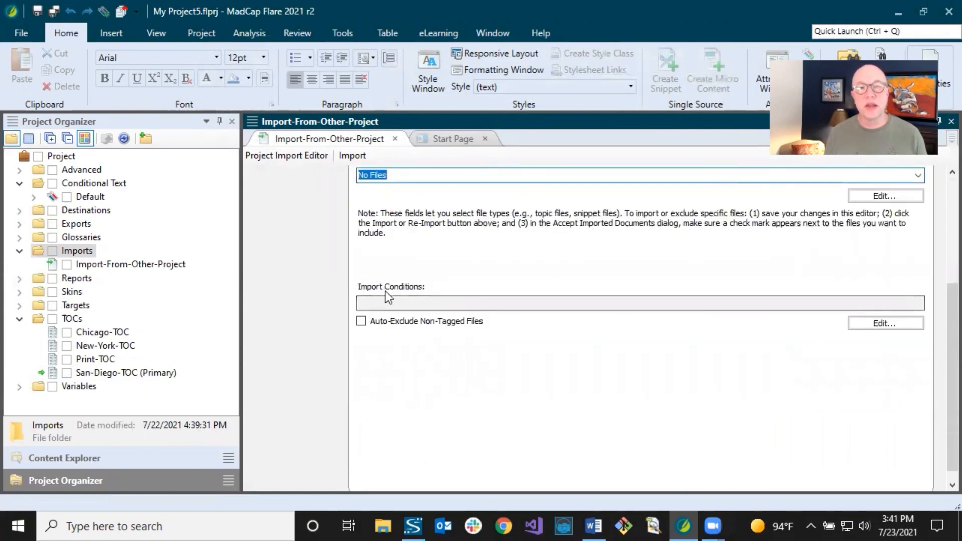
{"action": "scroll", "coordinate": [522, 351], "scroll_direction": "up", "scroll_amount": 2}
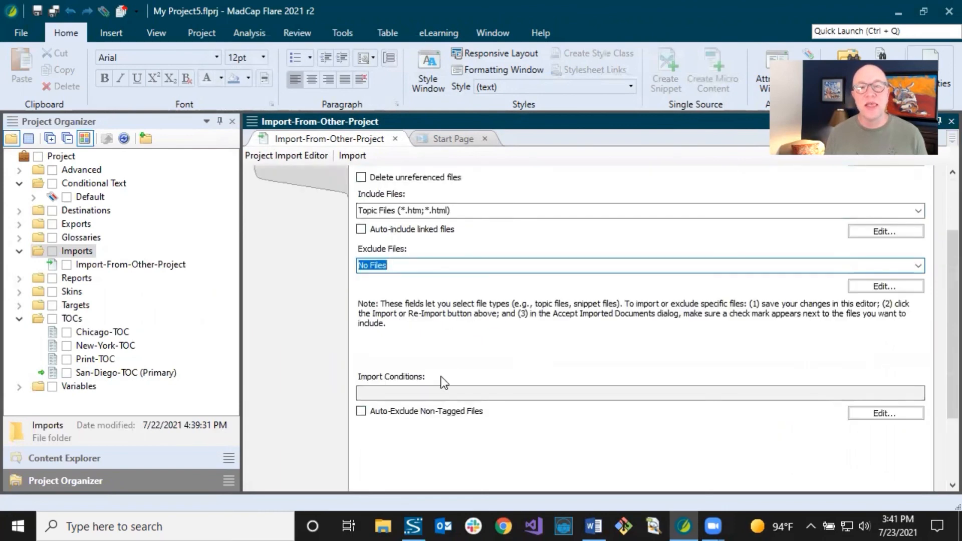
{"action": "left_click", "coordinate": [862, 417]}
{"action": "left_click", "coordinate": [554, 315]}
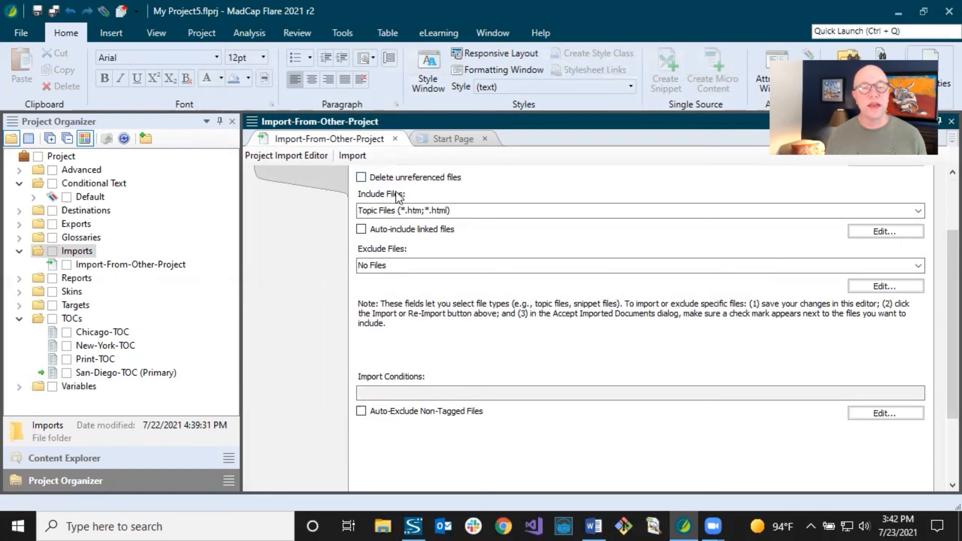
{"action": "scroll", "coordinate": [396, 188], "scroll_direction": "up", "scroll_amount": 3}
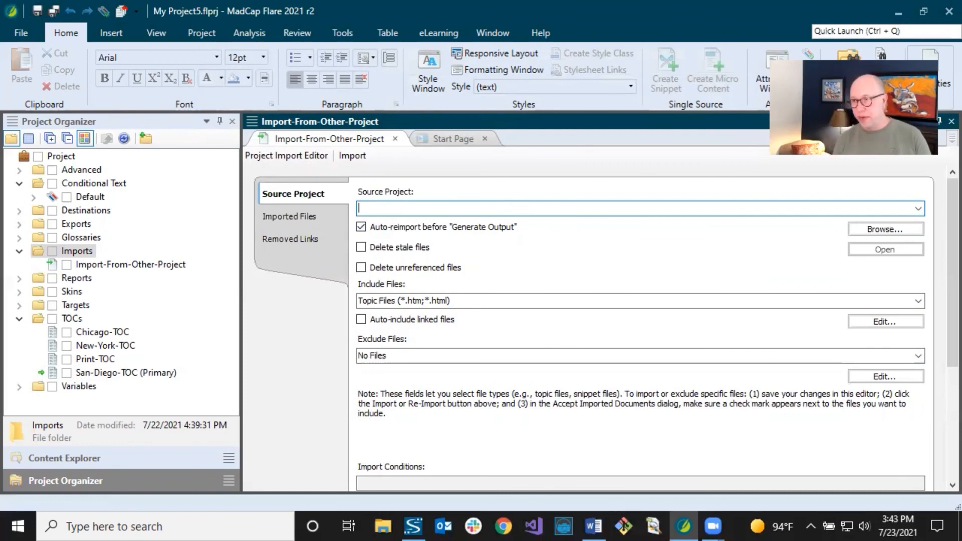
Step: Switch from Flare to Word
{"action": "key", "text": "alt+Tab"}
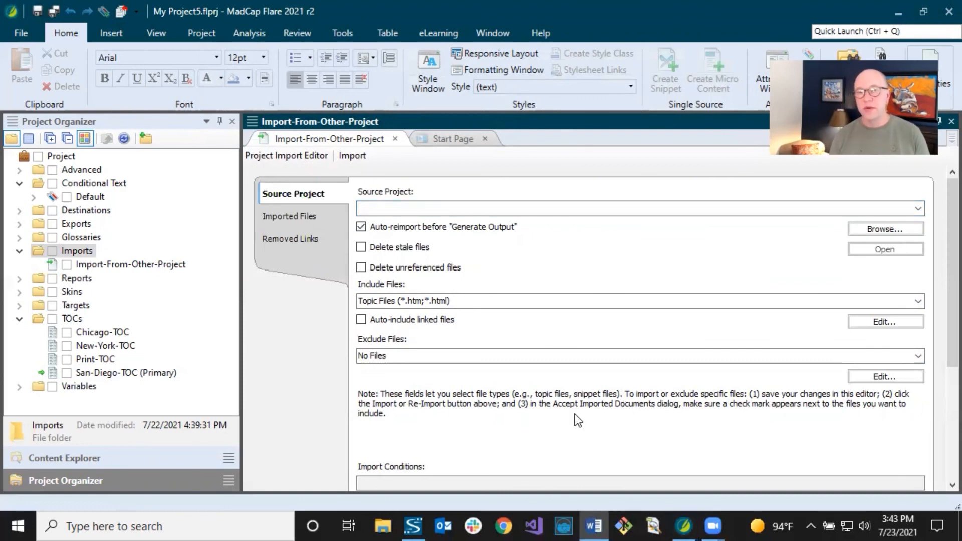